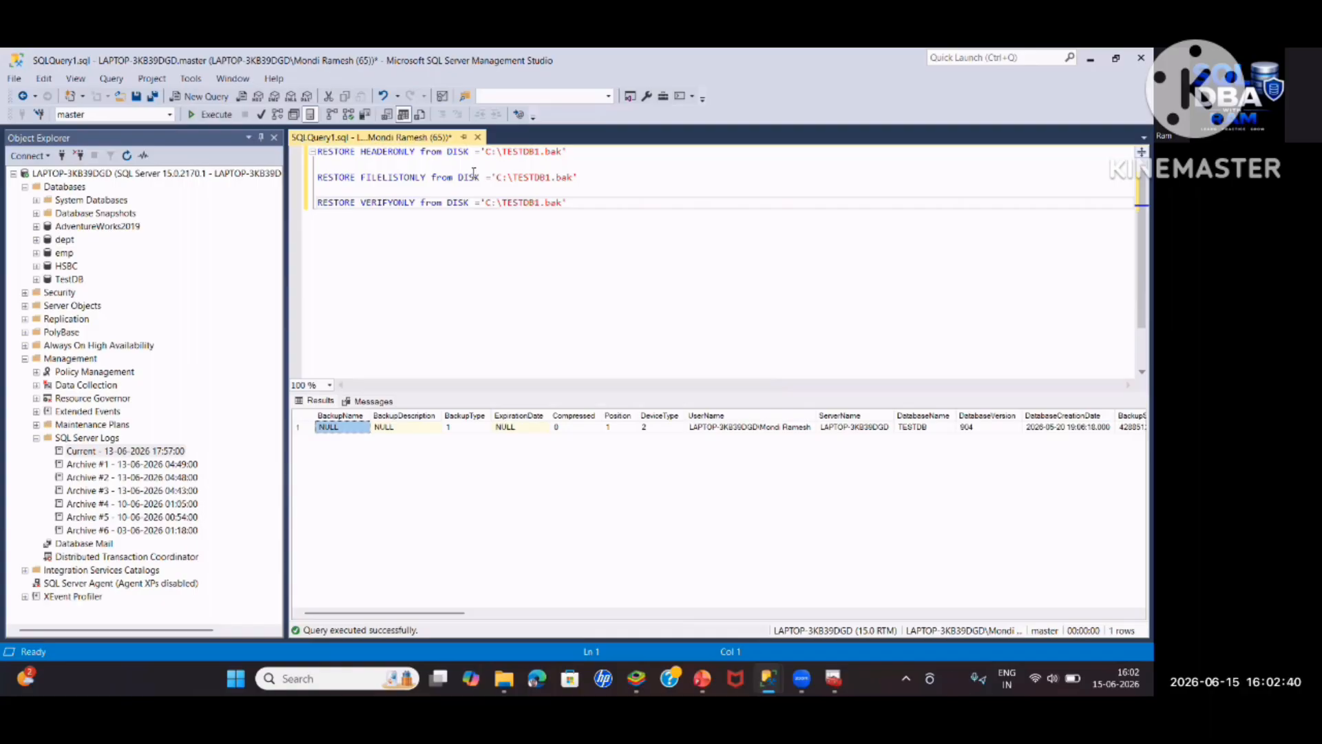
Select only the RESTORE FILELISTONLY statement for C:\TESTDB1.bak so it can run alone
{"action": "left_click_drag", "start_coordinate": [577, 177], "coordinate": [311, 177]}
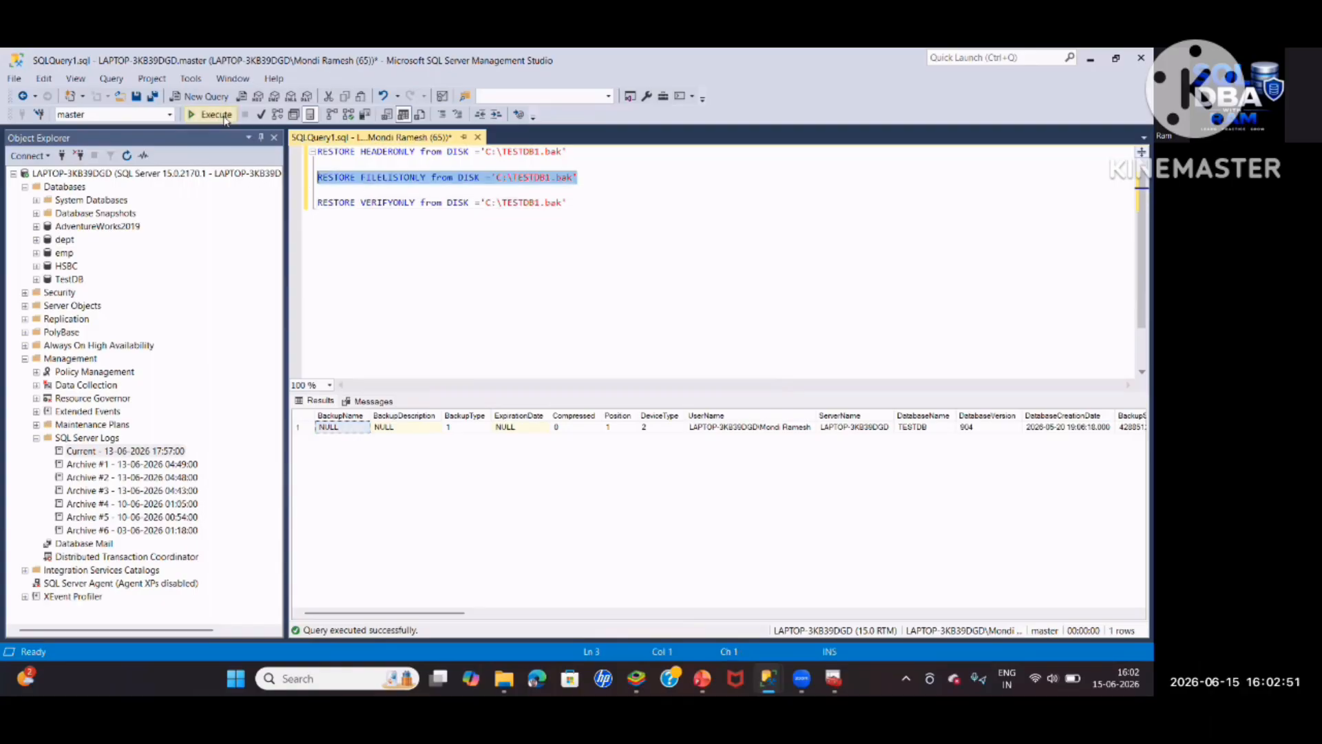
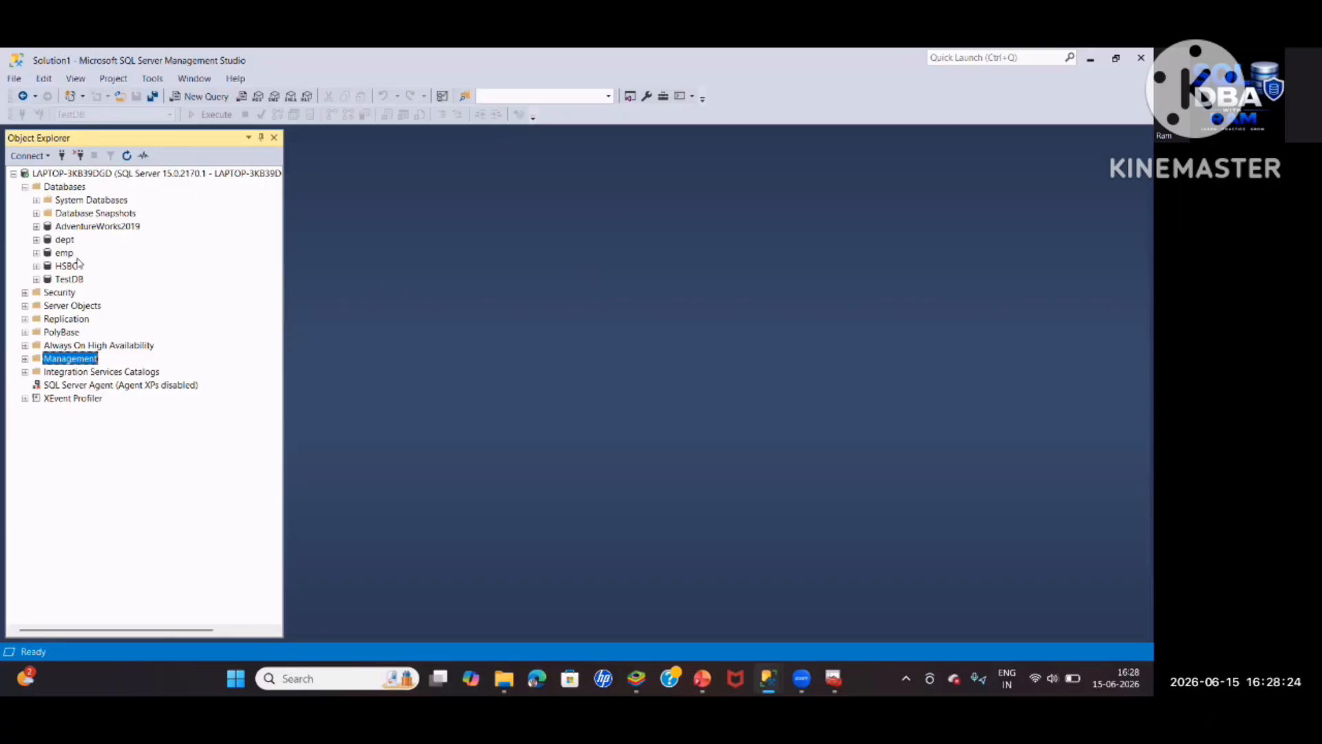
Add a new database named DB1 under the server's Databases node
{"action": "right_click", "coordinate": [59, 187]}
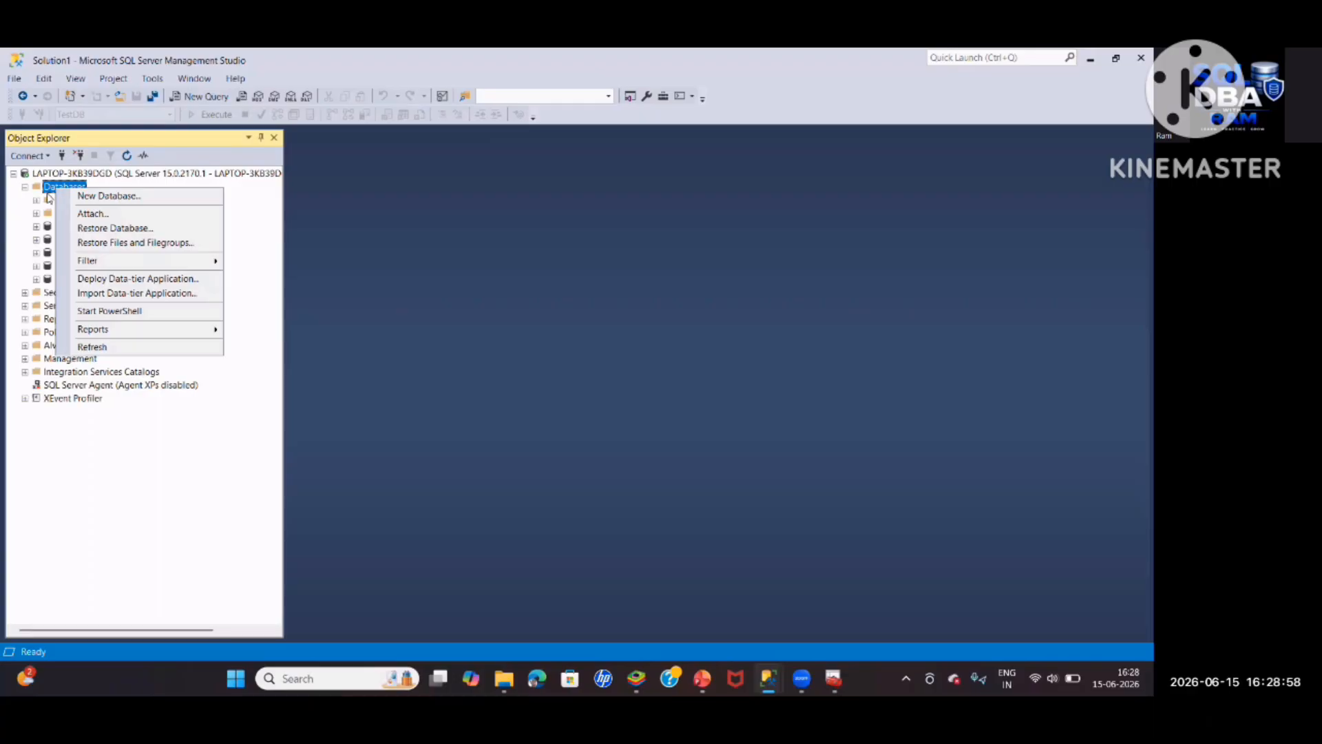
{"action": "left_click", "coordinate": [109, 196]}
{"action": "type", "text": "DB1"}
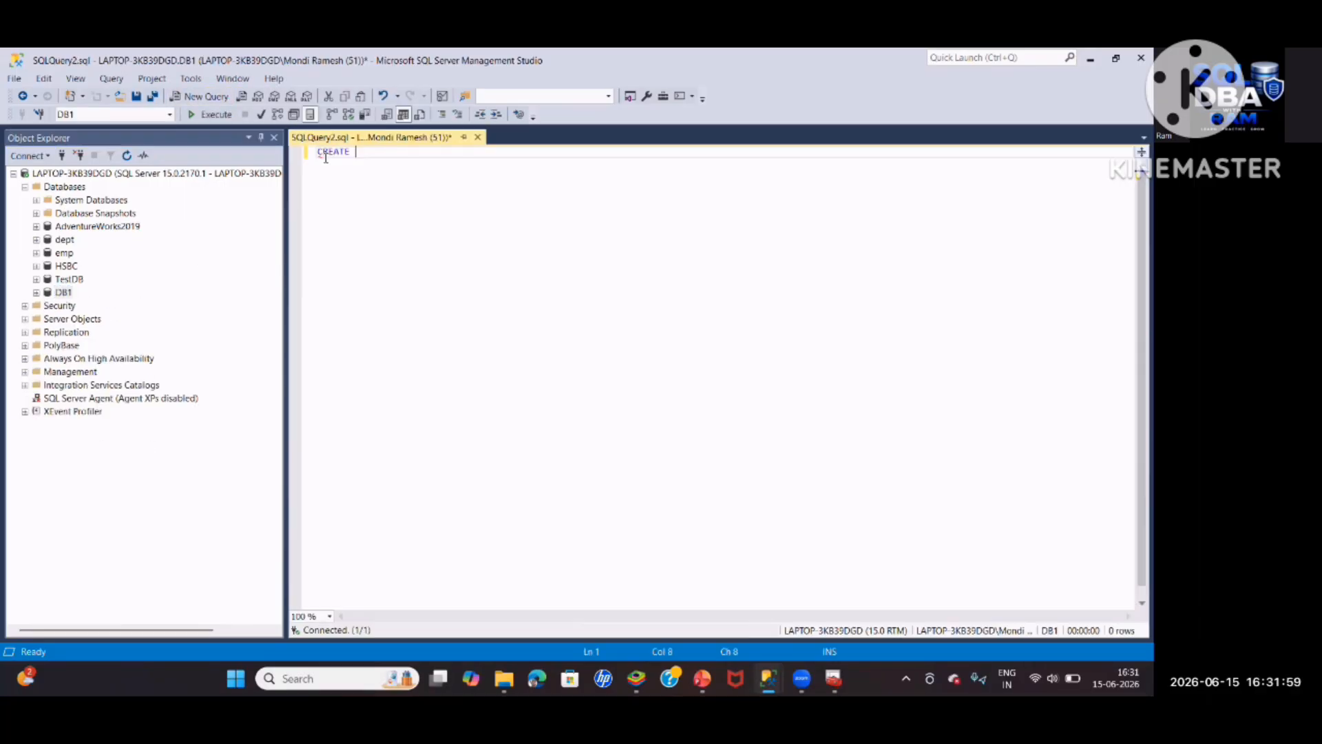
Write CREATE TABLE EMP (EMPNAME INT, ENAME VARCHAR(20), SALARY INT) in the query window
{"action": "type", "text": "TABLE EM"}
{"action": "type", "text": "P (EMPNAME "}
{"action": "type", "text": "IN"}
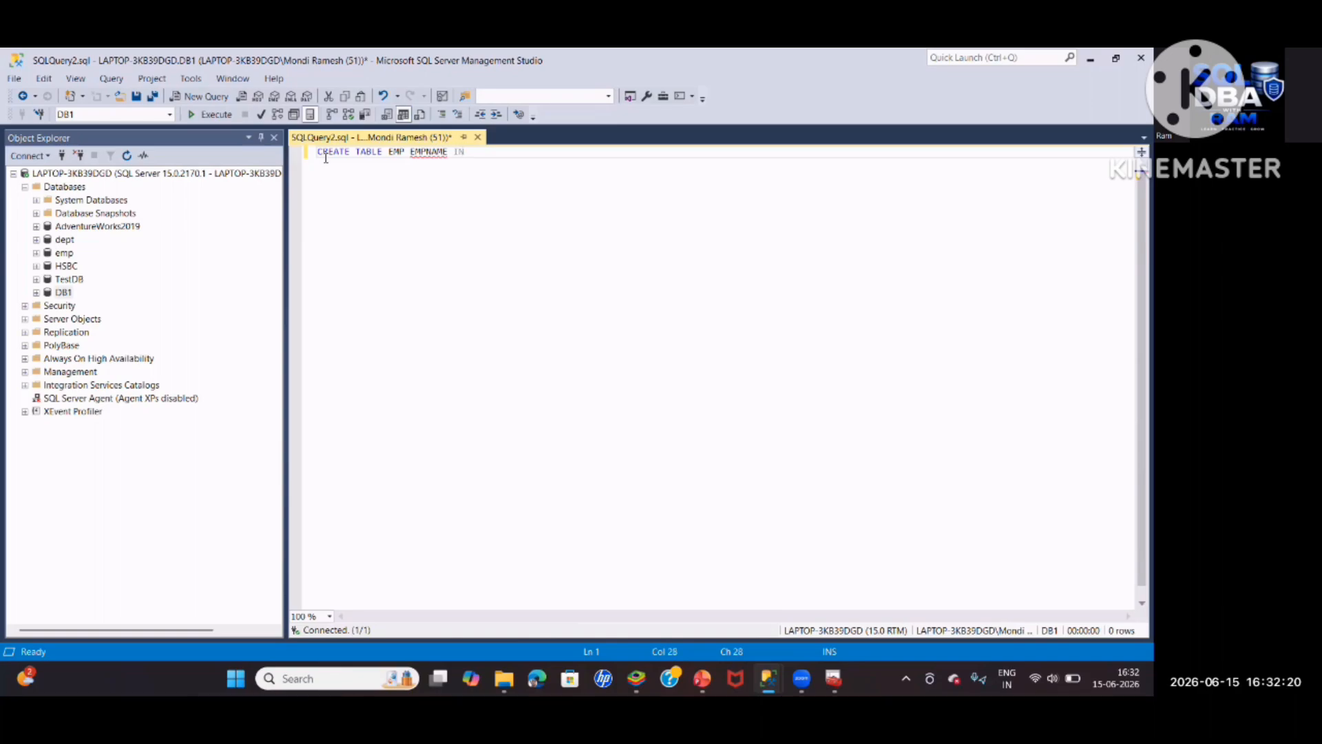
{"action": "type", "text": "T(20),ENAME"}
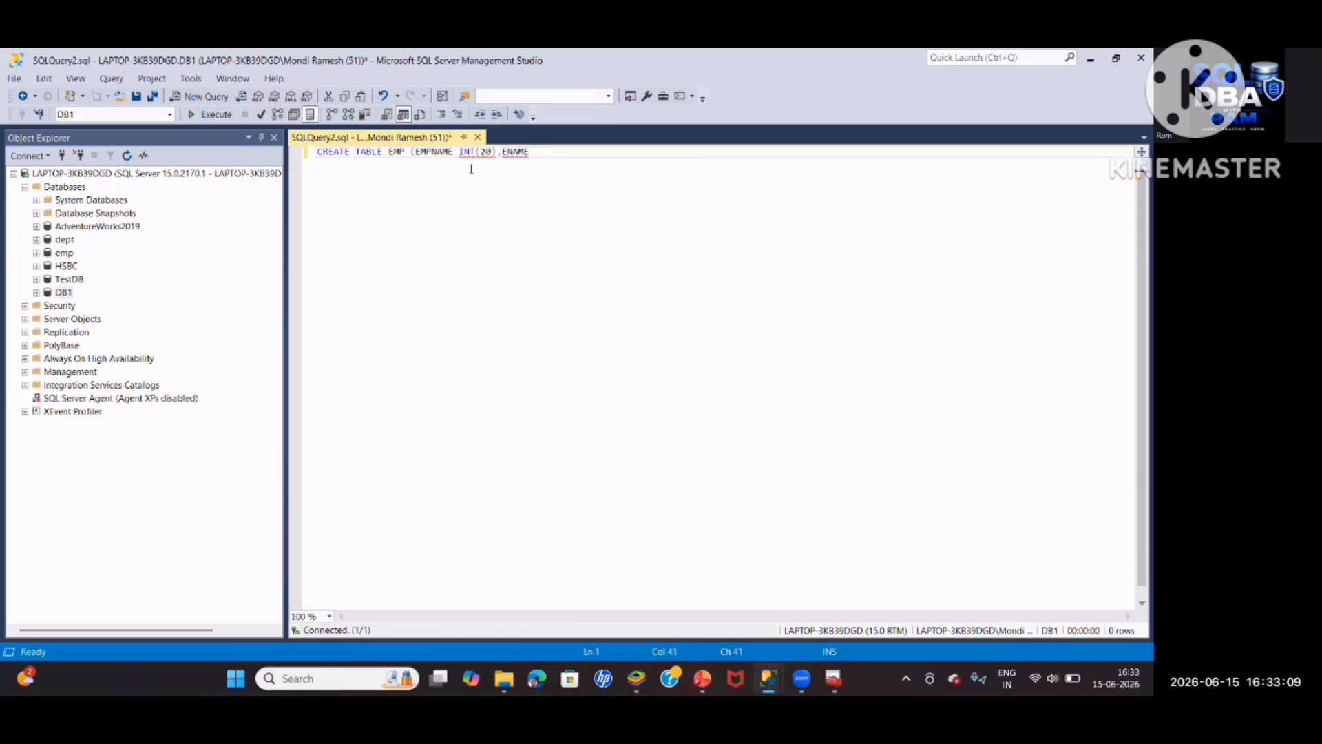
{"action": "type", "text": "VA"}
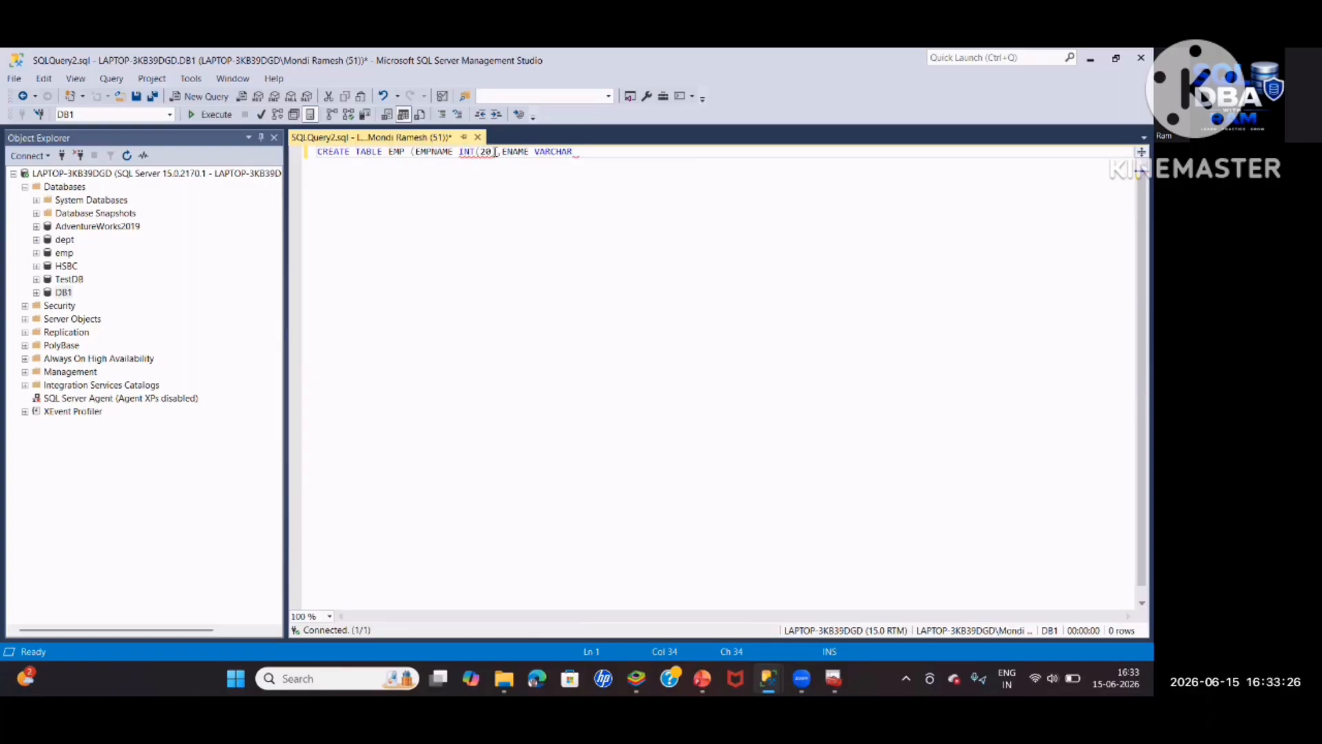
{"action": "left_click", "coordinate": [494, 152]}
{"action": "key", "text": "BackSpace"}
{"action": "key", "text": "BackSpace"}
{"action": "key", "text": "BackSpace"}
{"action": "key", "text": "BackSpace"}
{"action": "left_click", "coordinate": [554, 152]}
{"action": "type", "text": "(20"}
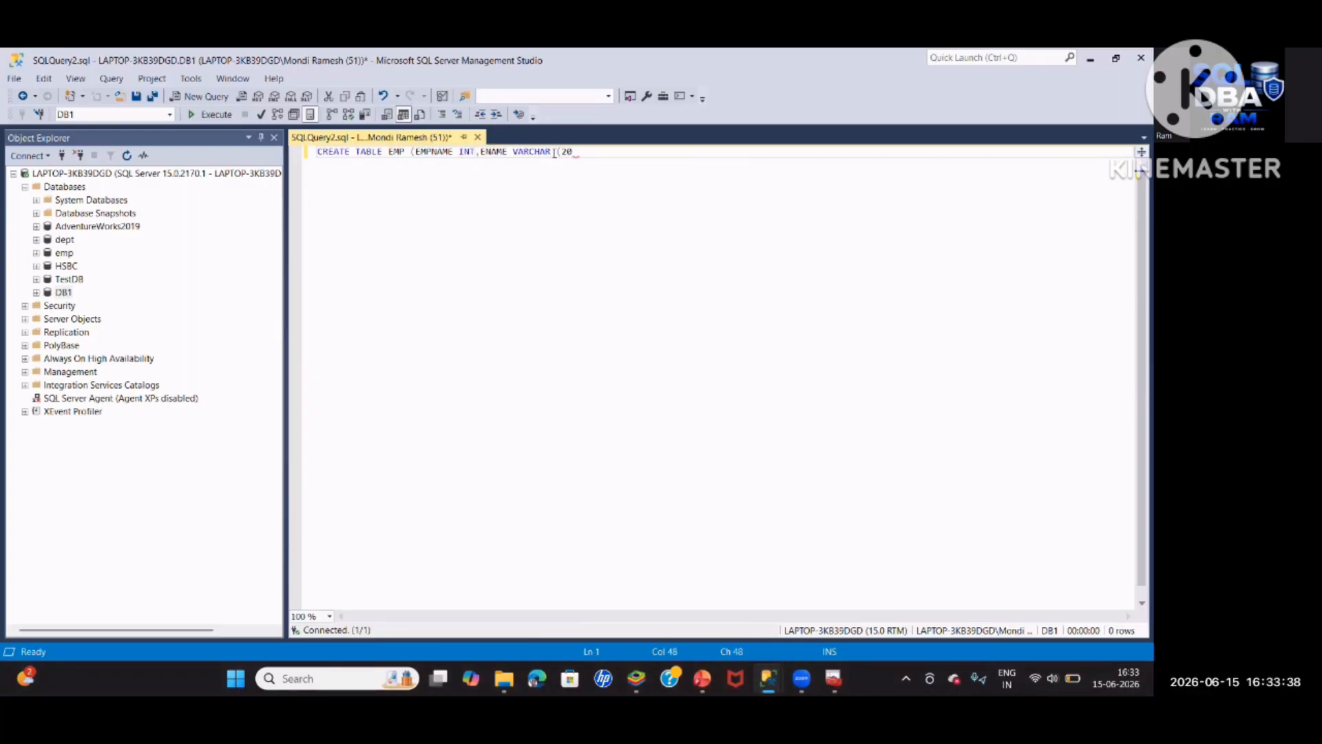
{"action": "type", "text": "),SALARY INT)"}
Execute the statement and expand DB1 > Tables to confirm dbo.EMP exists
{"action": "left_click", "coordinate": [215, 117]}
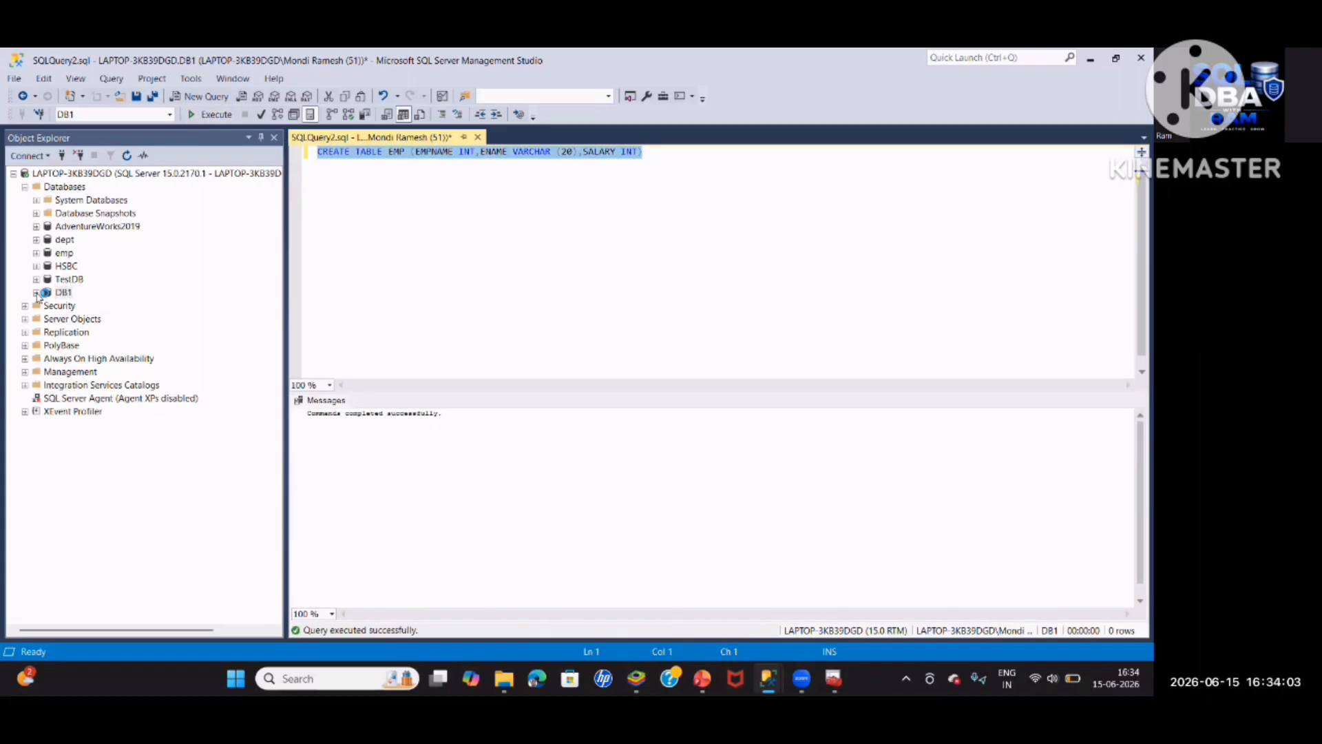
{"action": "left_click", "coordinate": [37, 293]}
{"action": "left_click", "coordinate": [47, 305]}
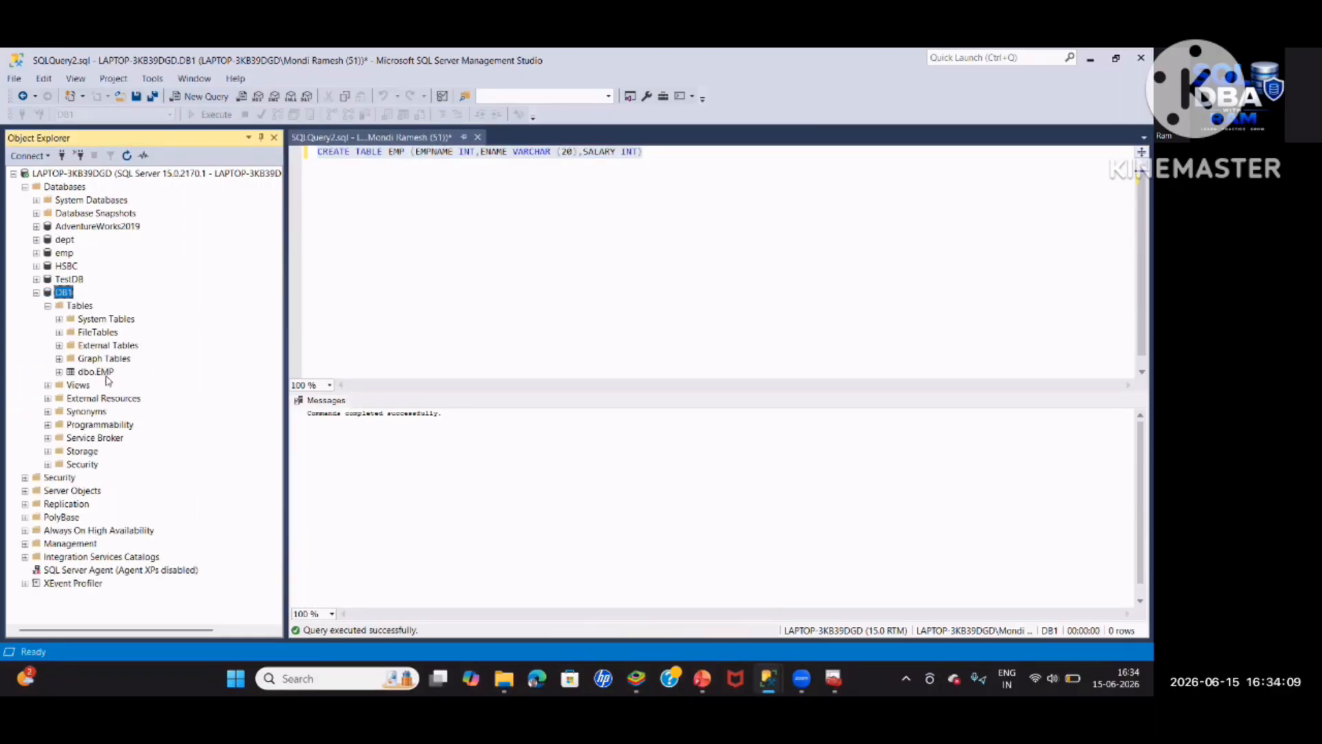
Type the INSERT INTO EMP VALUES statements for the employees below the CREATE TABLE line
{"action": "left_click", "coordinate": [653, 161]}
{"action": "key", "text": "Return"}
{"action": "key", "text": "Return"}
{"action": "type", "text": "I"}
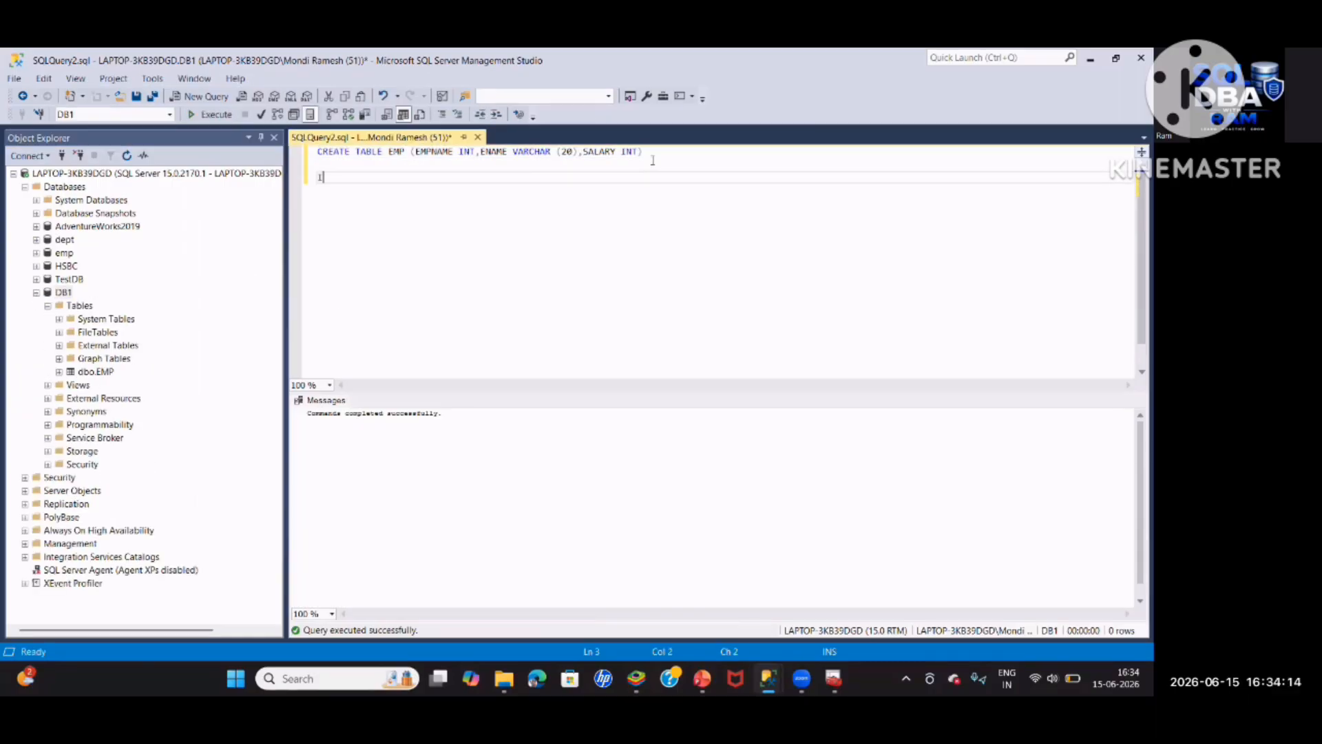
{"action": "type", "text": "NSERT IN"}
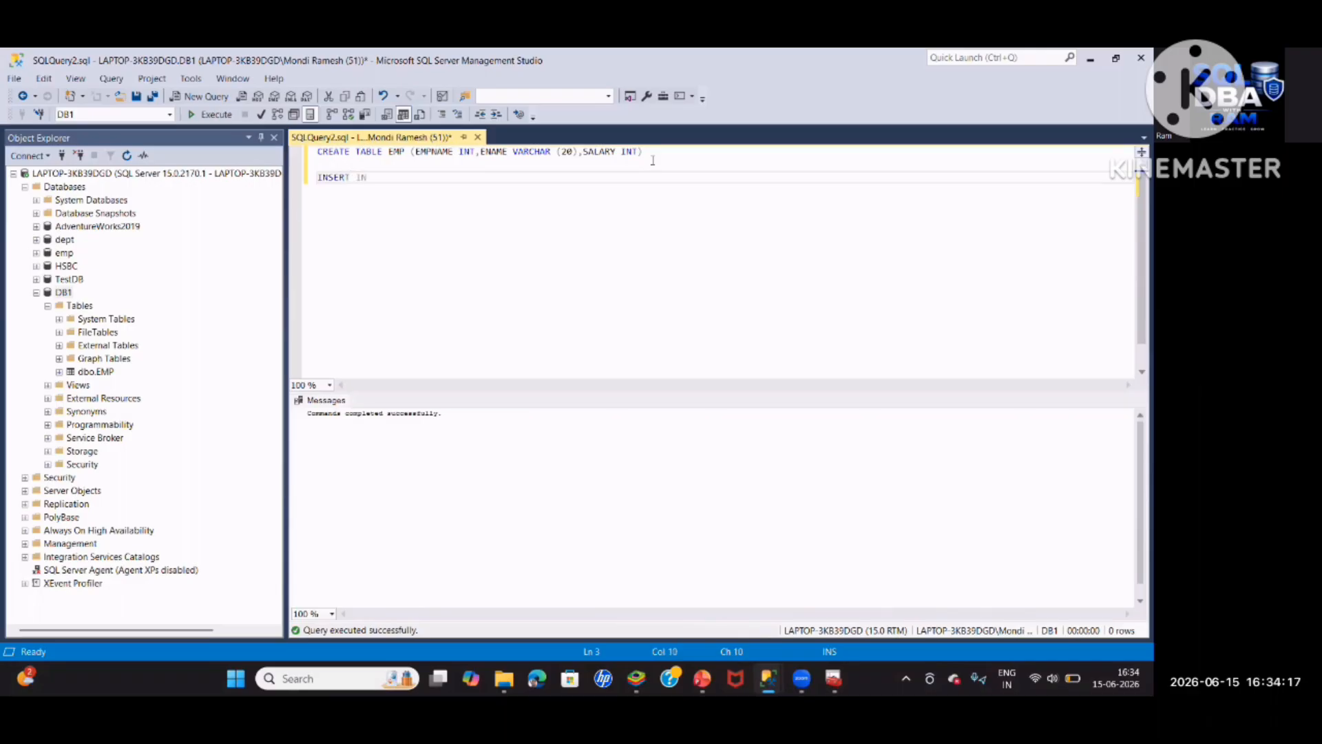
{"action": "type", "text": "TO EMP VALUES('MANU',25,2000"}
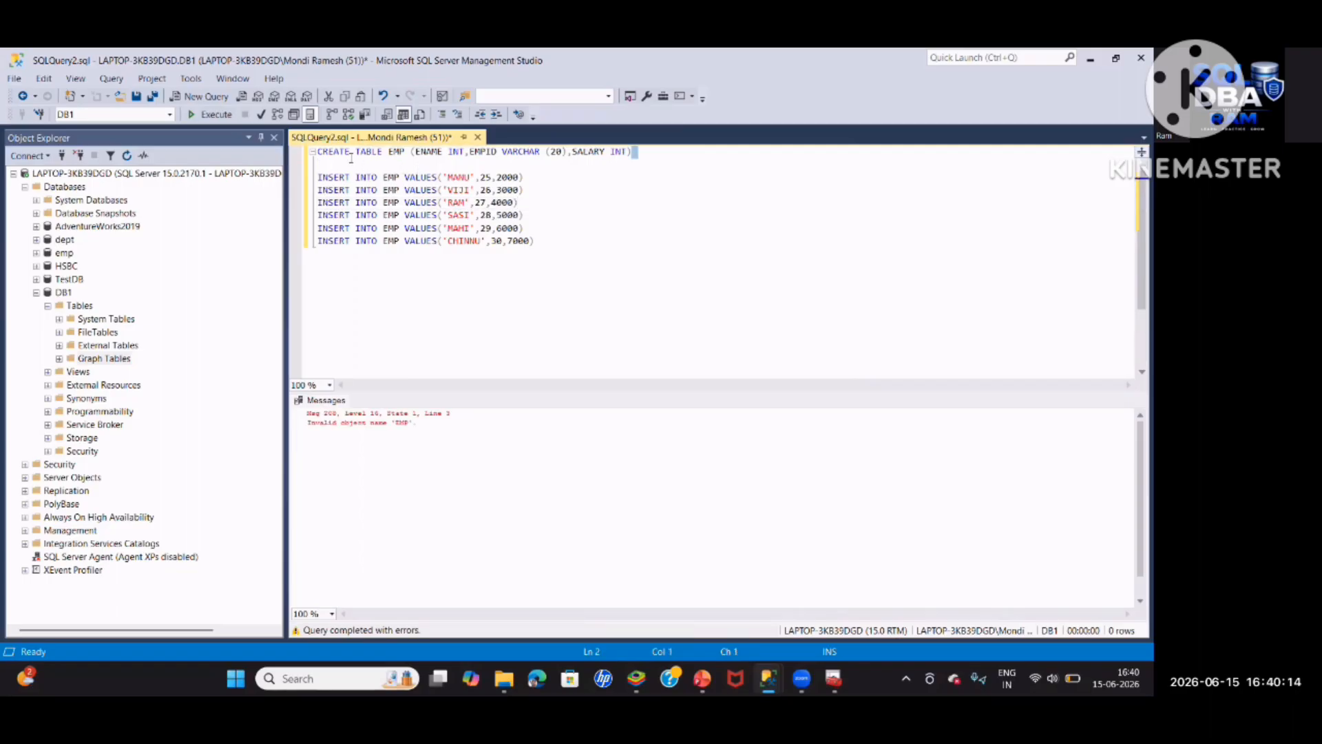
Re-run CREATE TABLE EMP, then execute the first three INSERTs, which fail converting 'MANU' to int
{"action": "left_click_drag", "start_coordinate": [632, 150], "coordinate": [250, 127]}
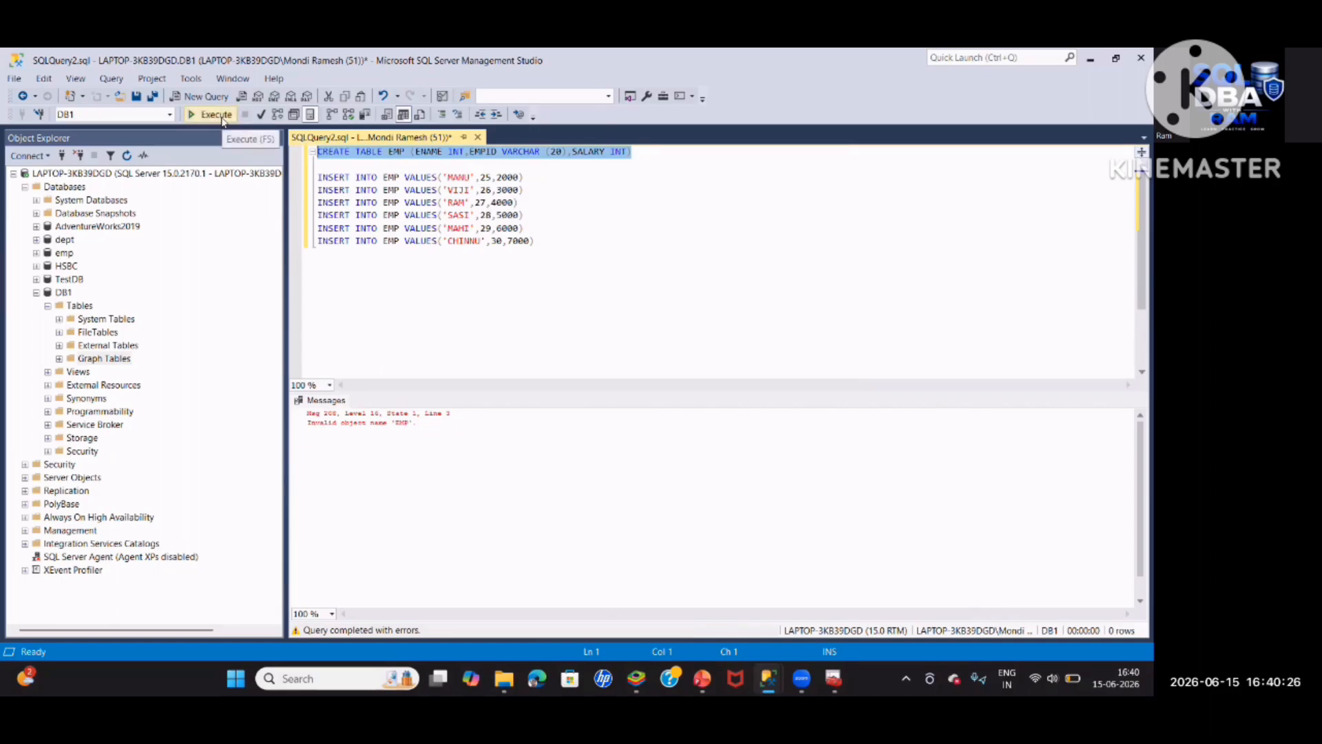
{"action": "left_click", "coordinate": [222, 117]}
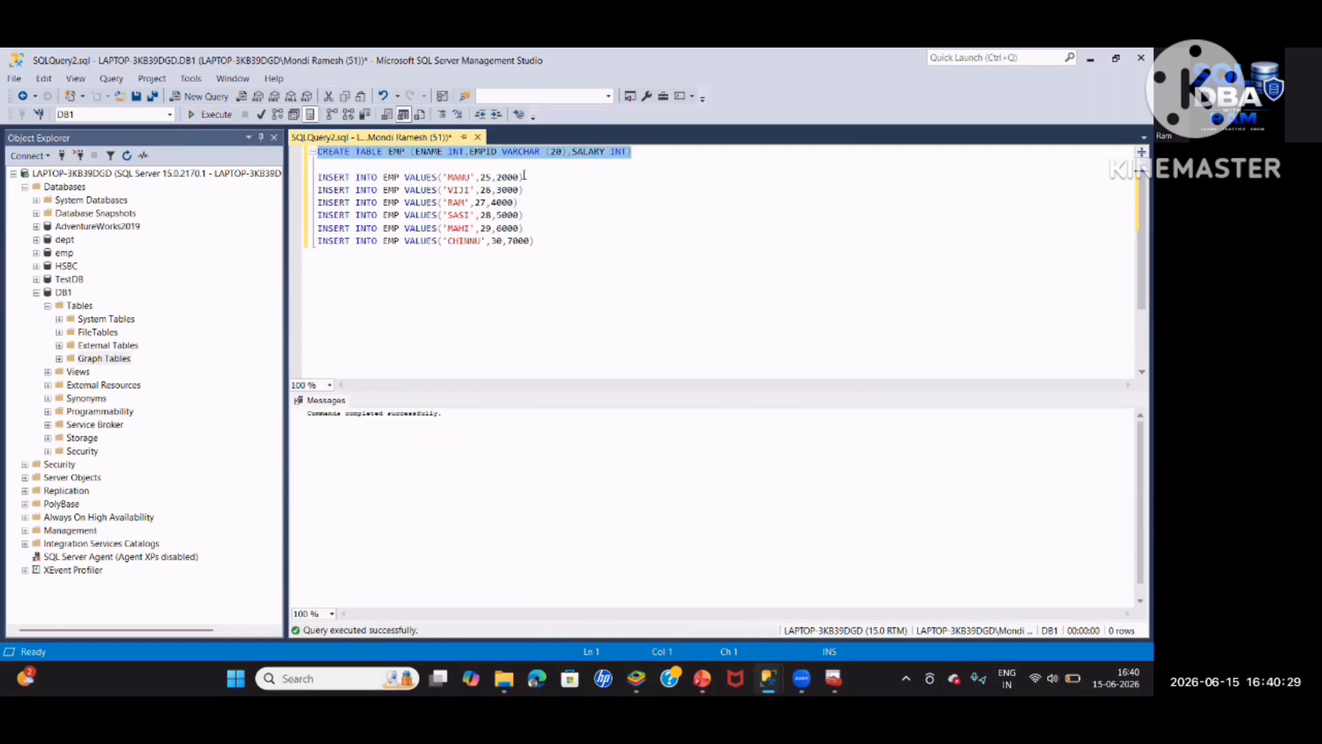
{"action": "left_click_drag", "start_coordinate": [522, 203], "coordinate": [317, 177]}
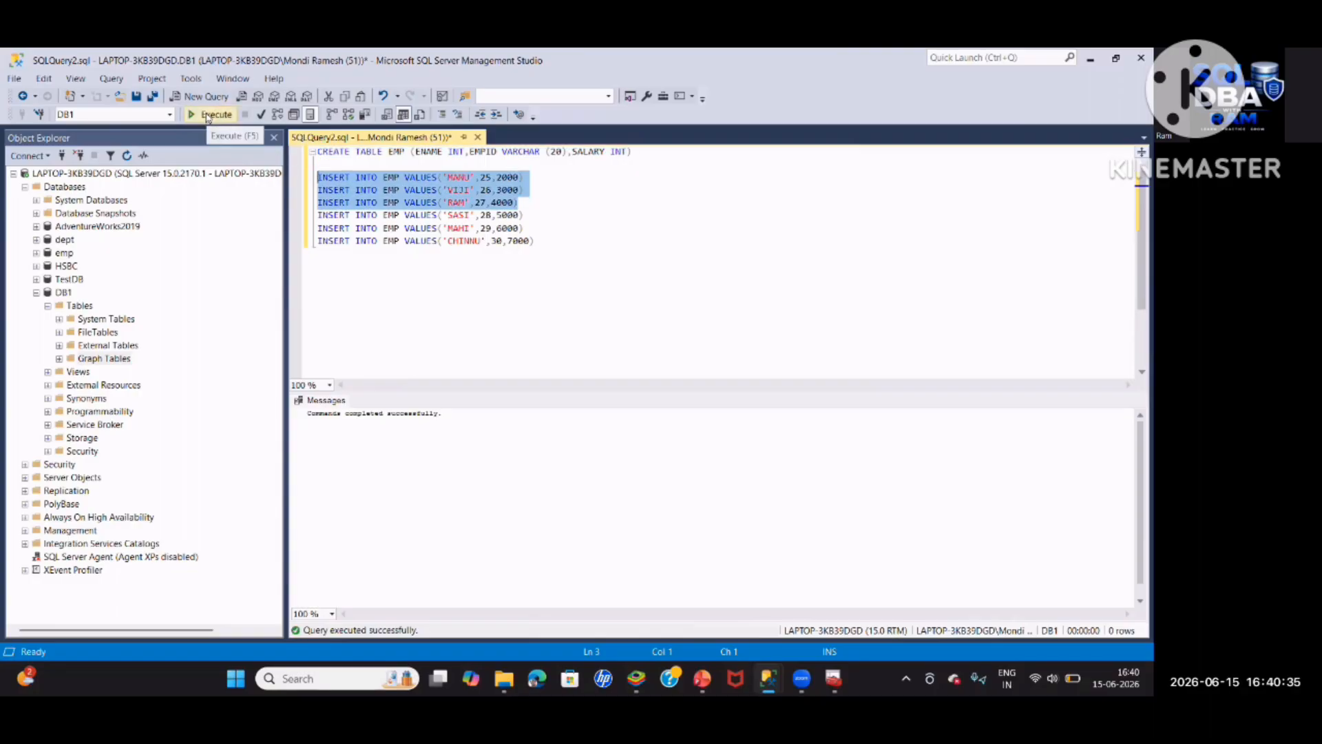
{"action": "left_click", "coordinate": [206, 115]}
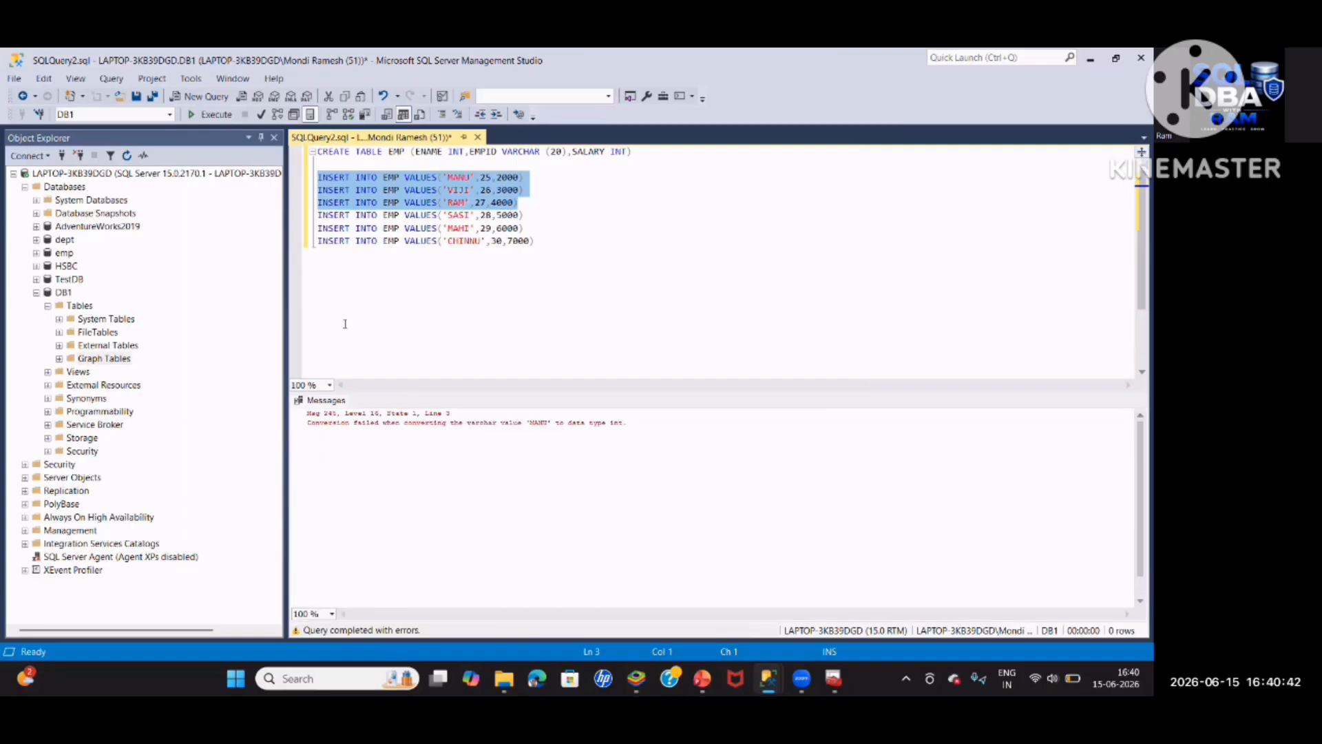
Start a full backup of DB1, removing the default destination and adding a new one
{"action": "right_click", "coordinate": [67, 293]}
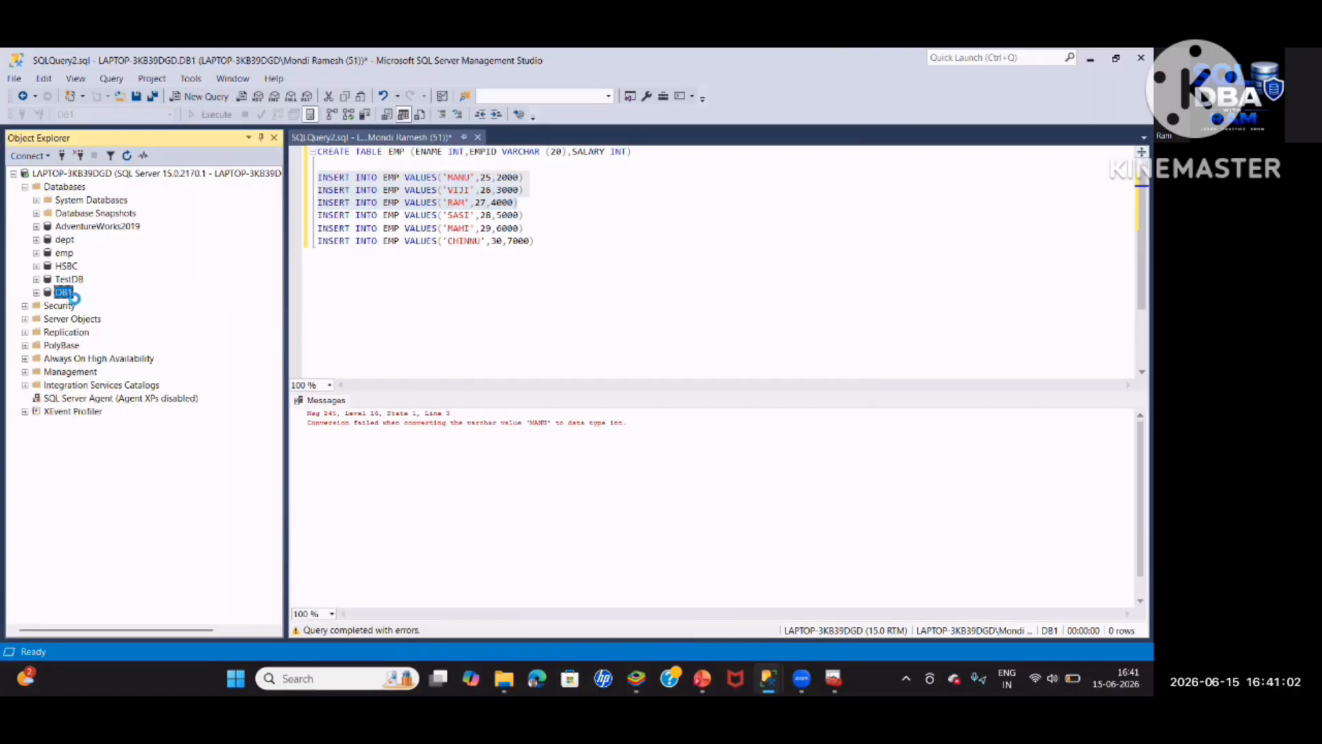
{"action": "right_click", "coordinate": [66, 292]}
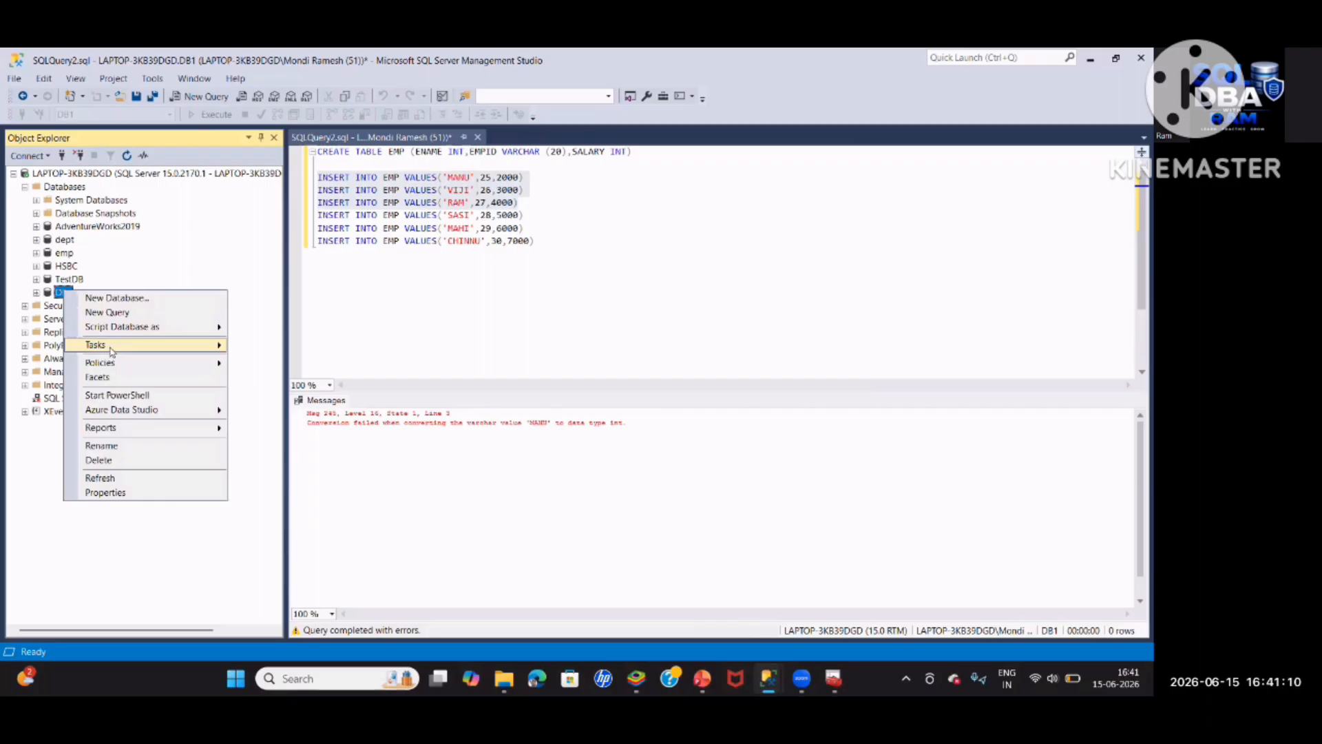
{"action": "mouse_move", "coordinate": [110, 348]}
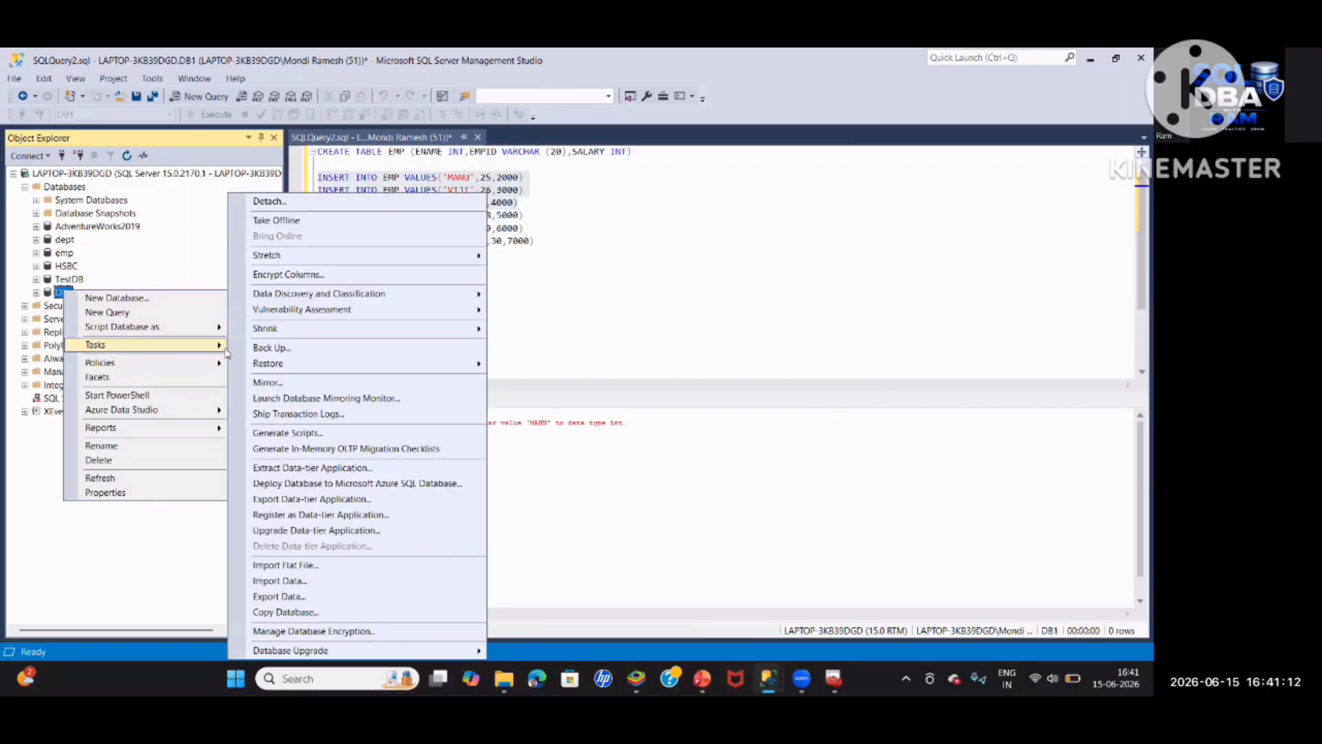
{"action": "left_click", "coordinate": [276, 350]}
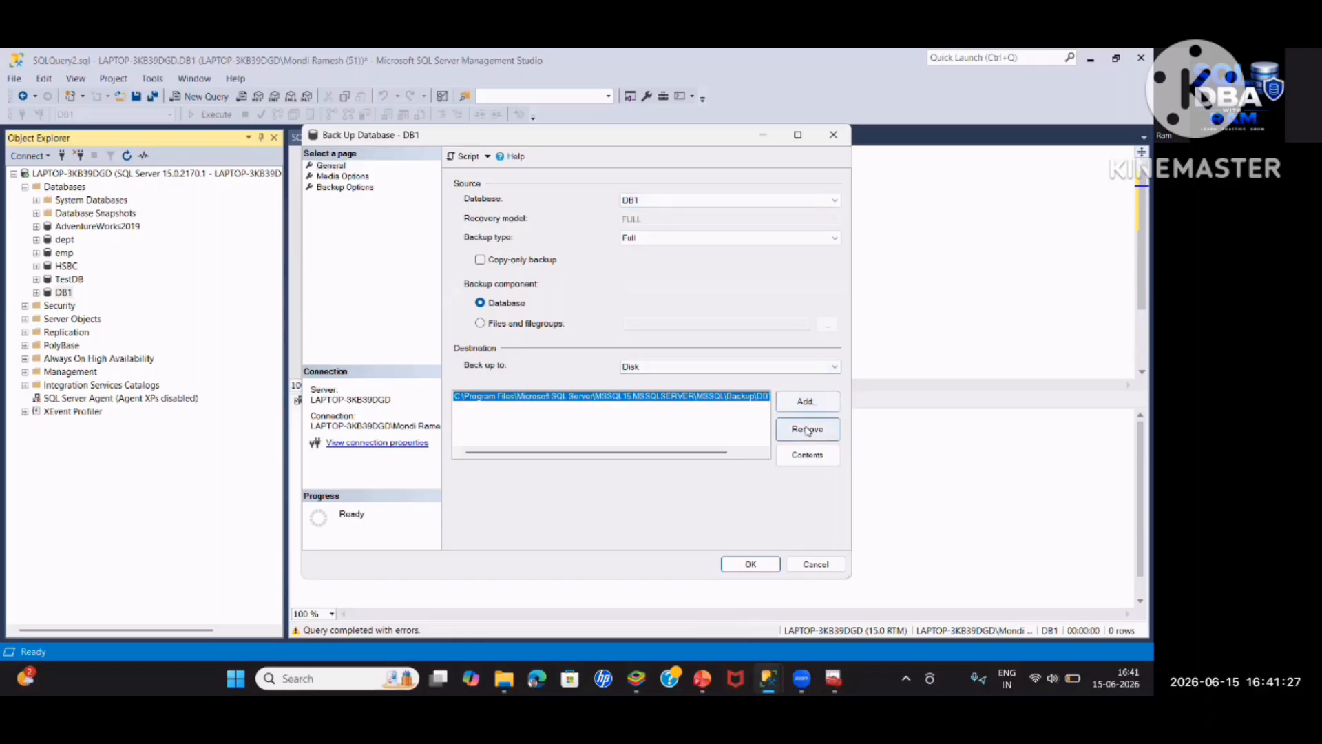
{"action": "left_click", "coordinate": [807, 429]}
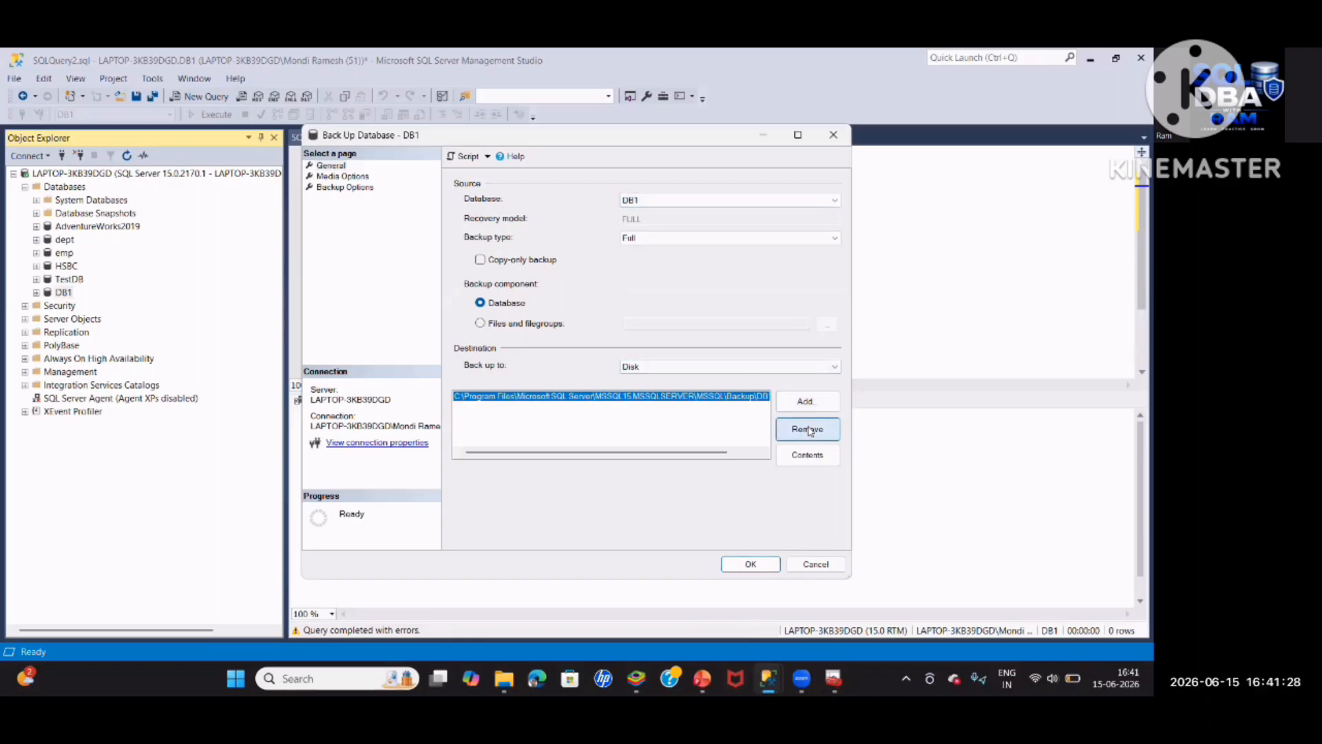
{"action": "left_click", "coordinate": [806, 401]}
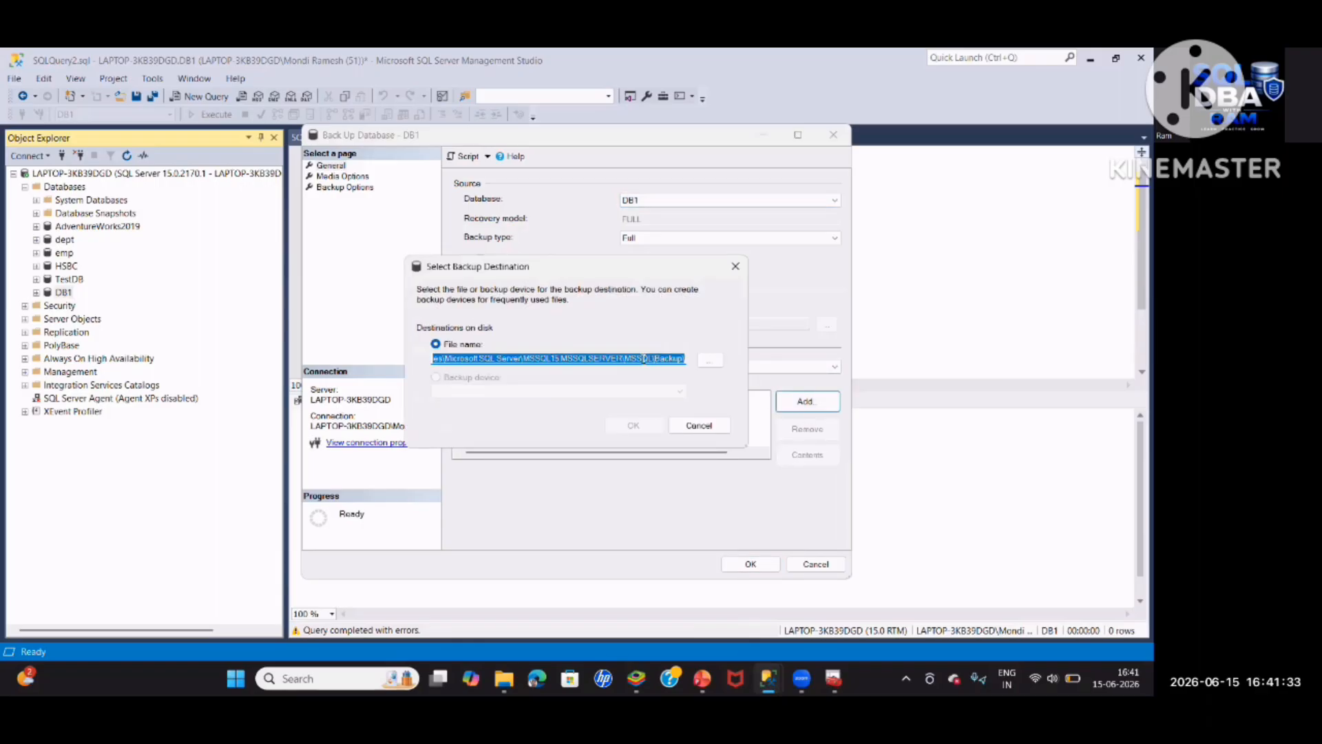
Save the backup in the Backup folder as DB1_three_full.bak and run it
{"action": "left_click_drag", "start_coordinate": [589, 358], "coordinate": [695, 349]}
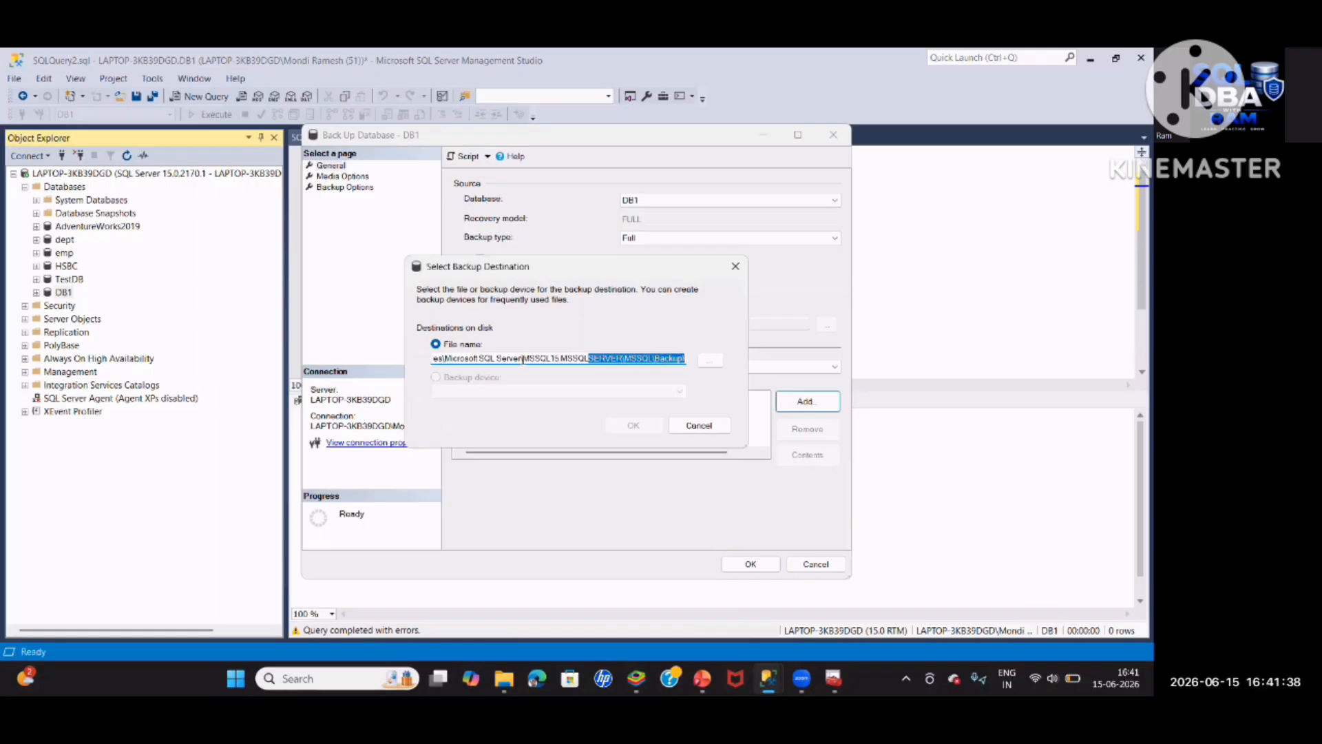
{"action": "left_click", "coordinate": [710, 359]}
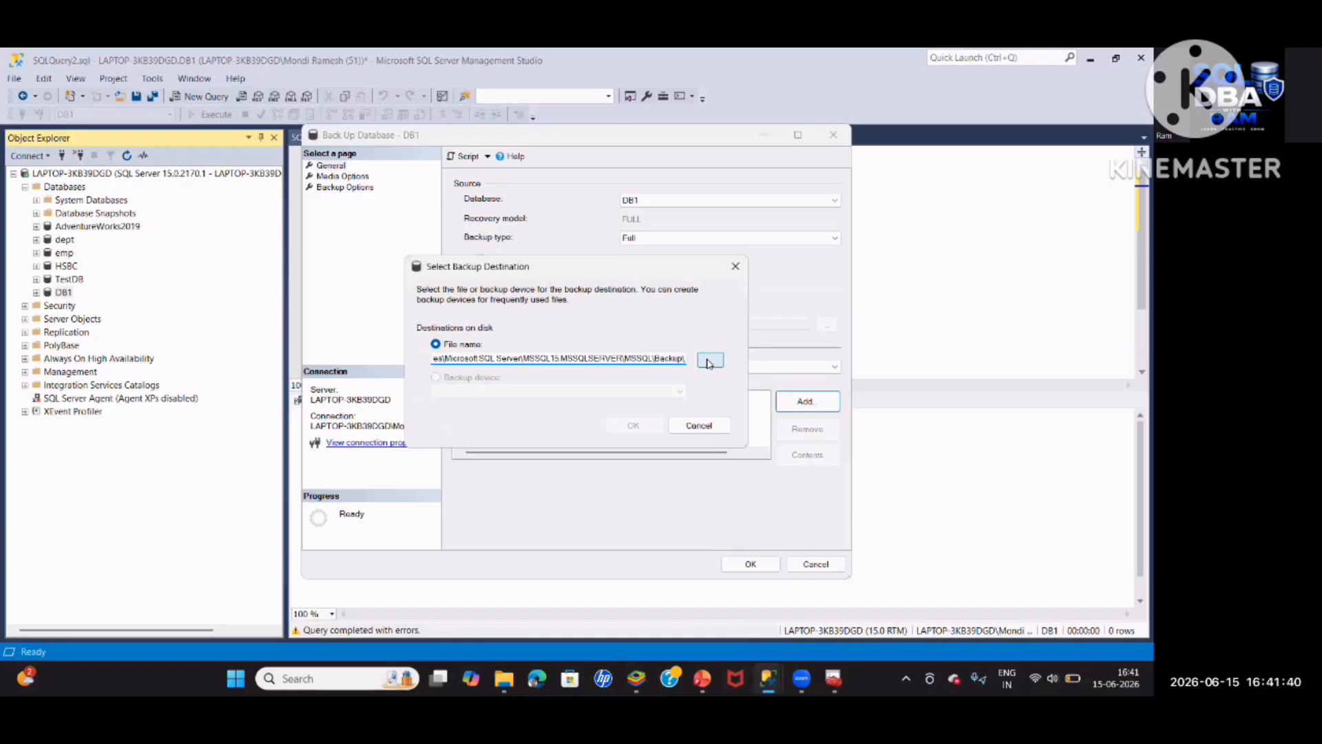
{"action": "type", "text": "DB1_"}
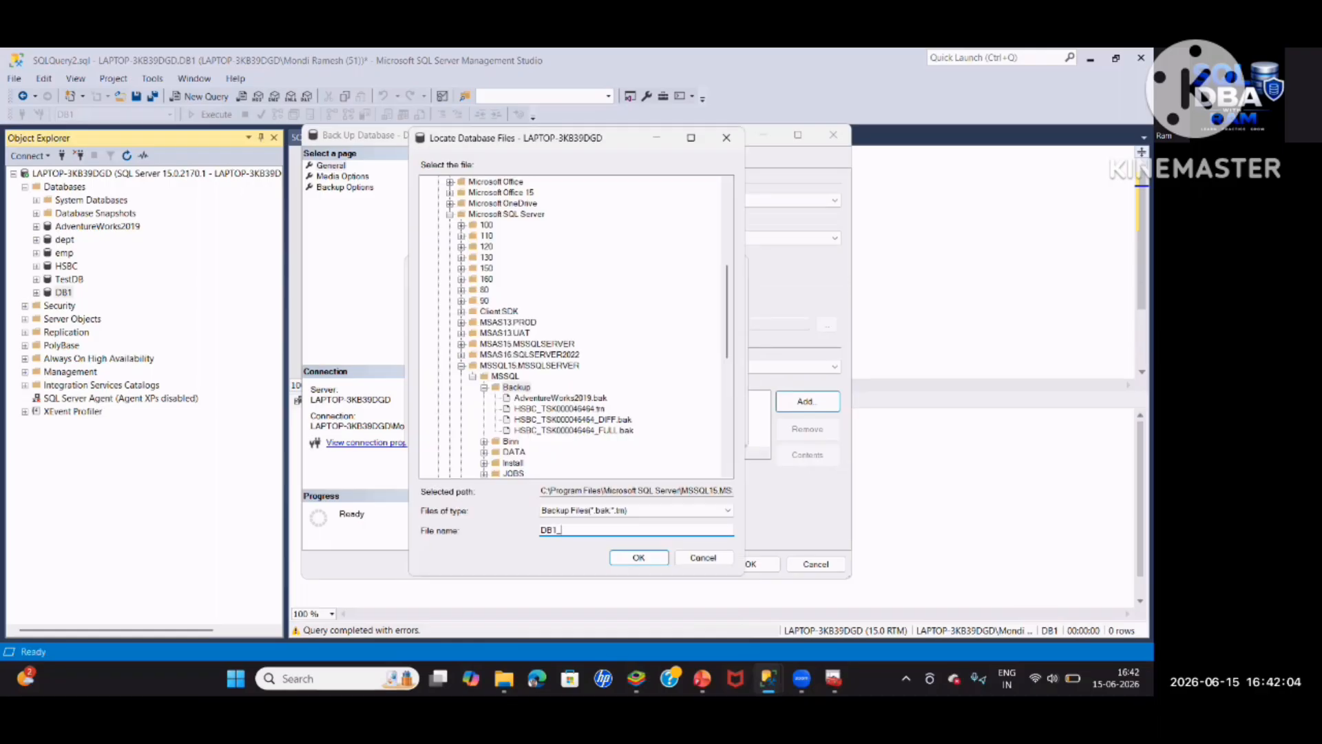
{"action": "type", "text": "three"}
{"action": "type", "text": "_full"}
{"action": "type", "text": ".bak"}
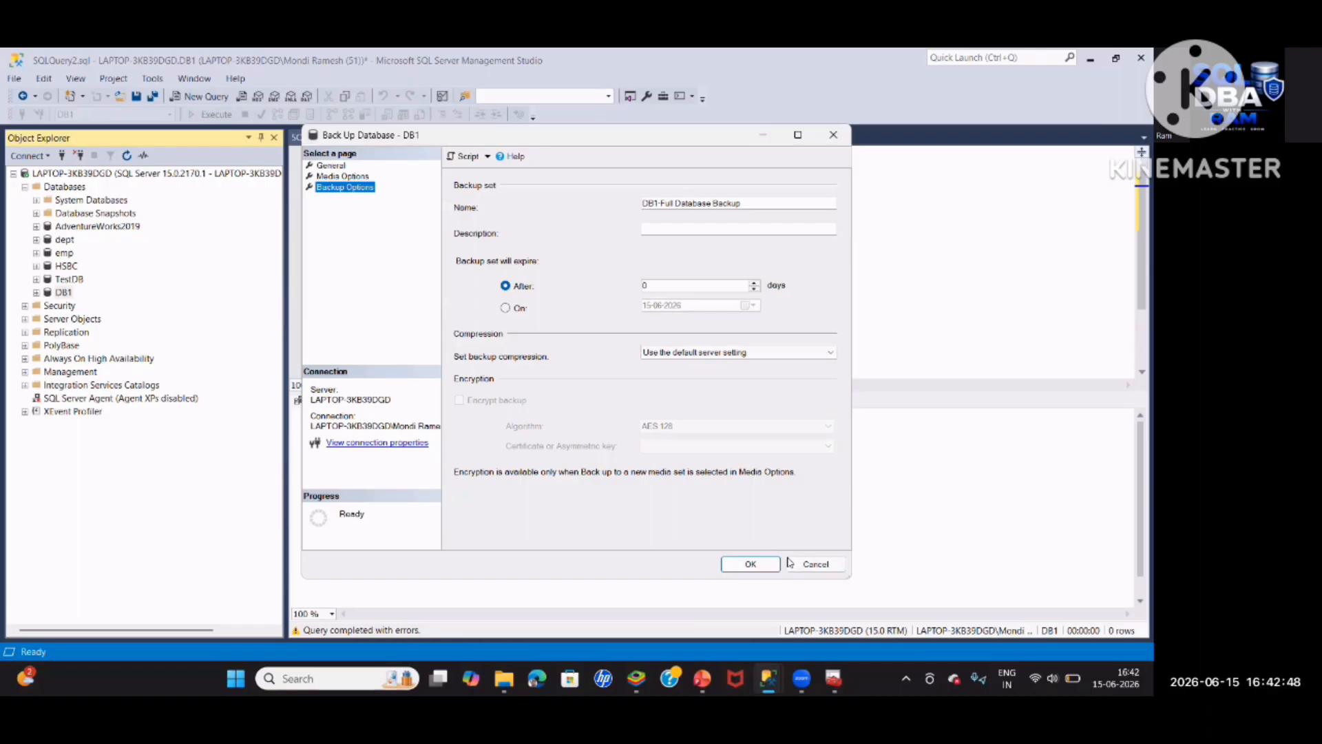
{"action": "left_click", "coordinate": [773, 565]}
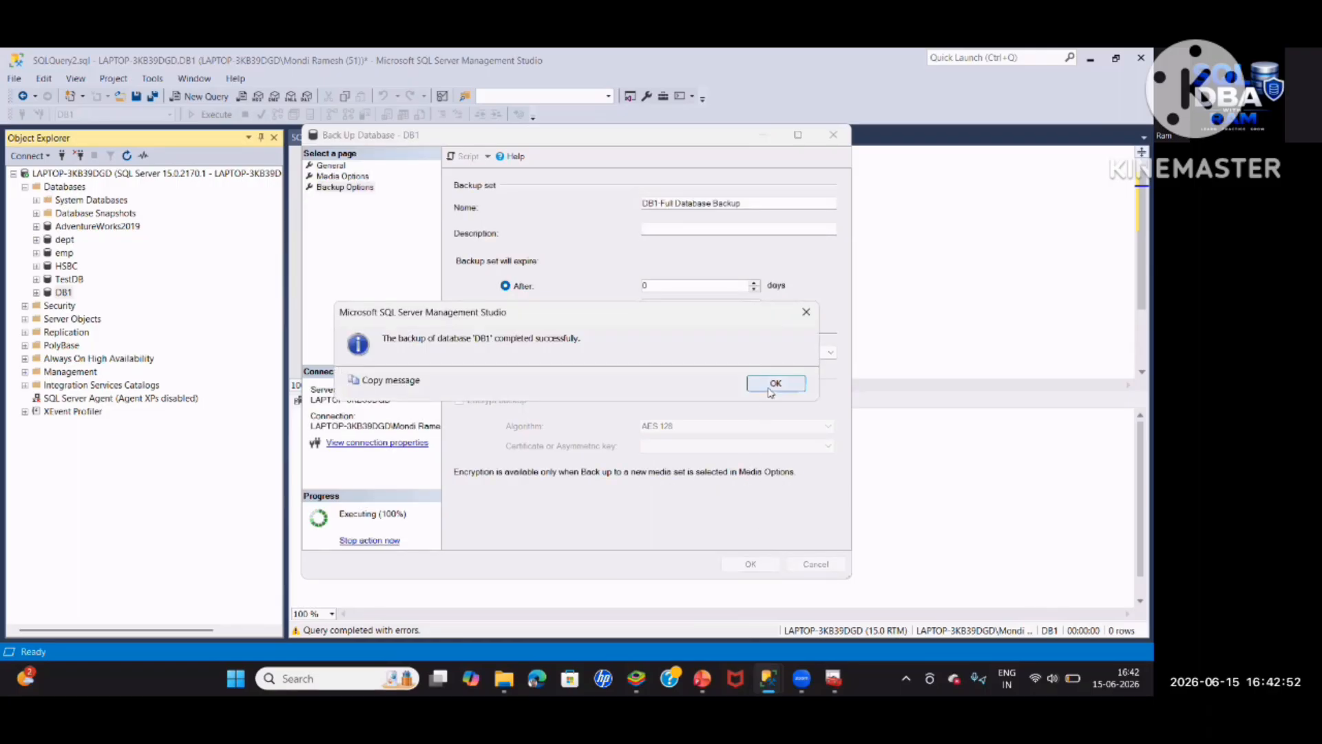
{"action": "left_click", "coordinate": [771, 386]}
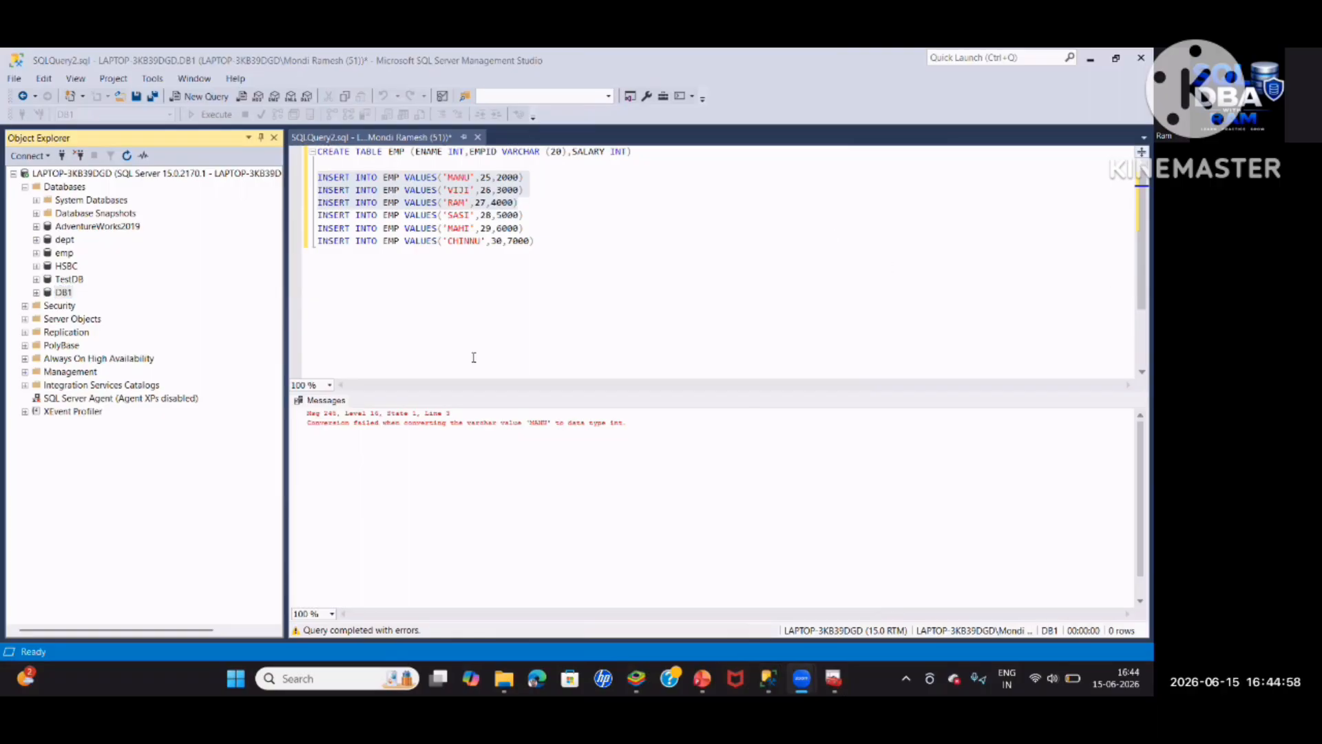
Confirm DB1_three_full.bak (4,712 KB) in File Explorer's Backup folder, then return to SSMS
{"action": "key", "text": "alt+Tab"}
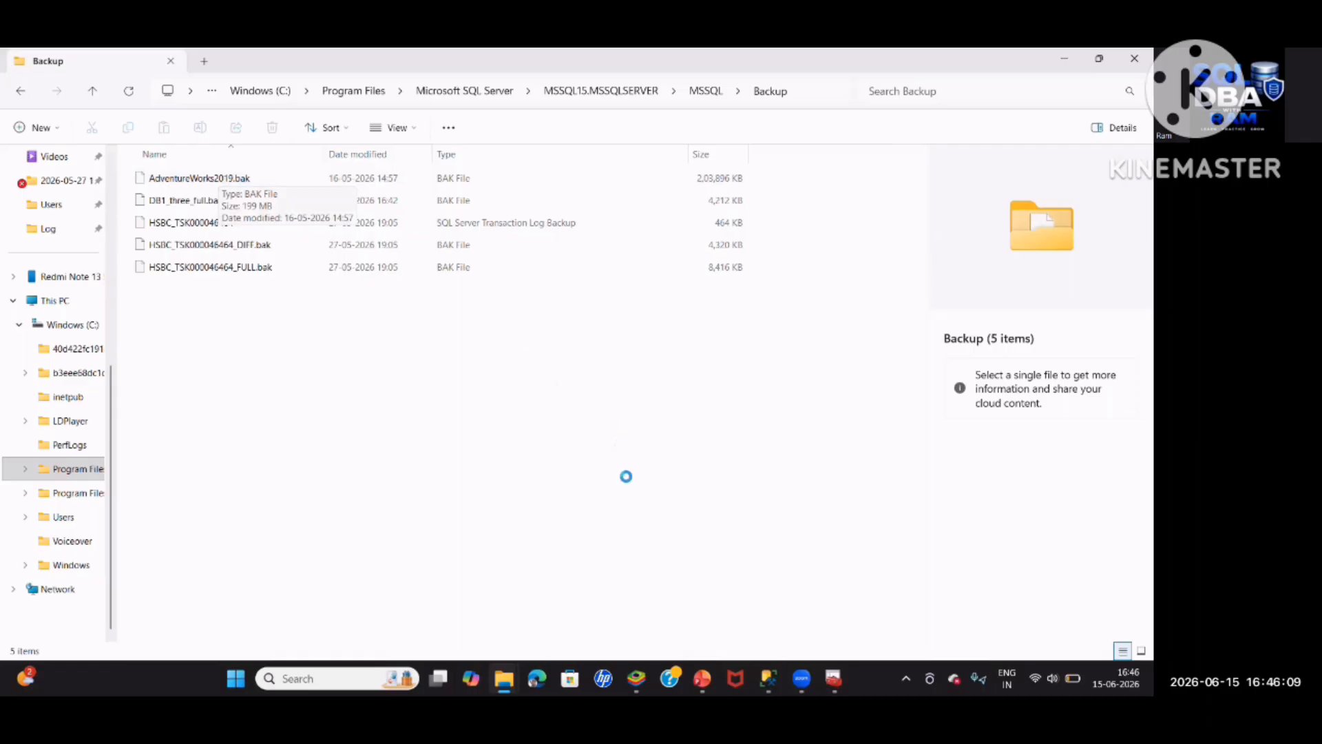
{"action": "mouse_move", "coordinate": [765, 678]}
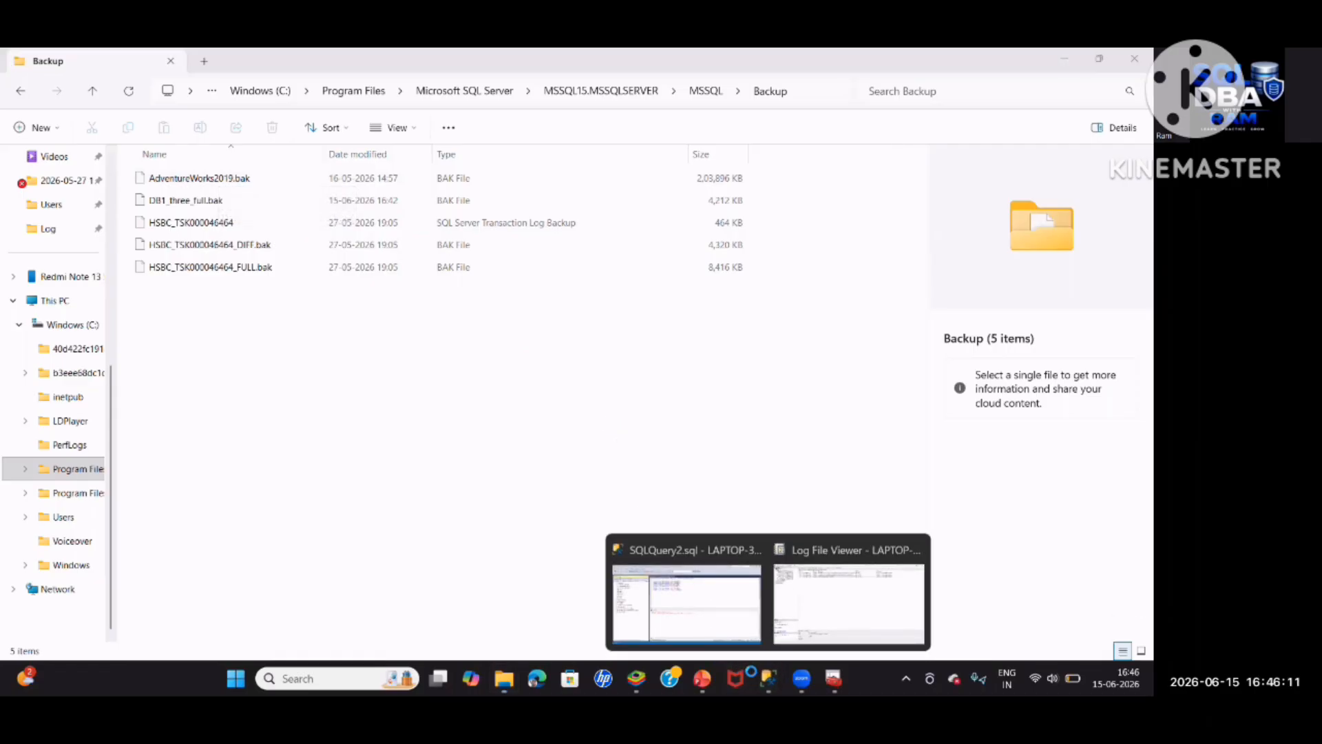
{"action": "left_click", "coordinate": [723, 629]}
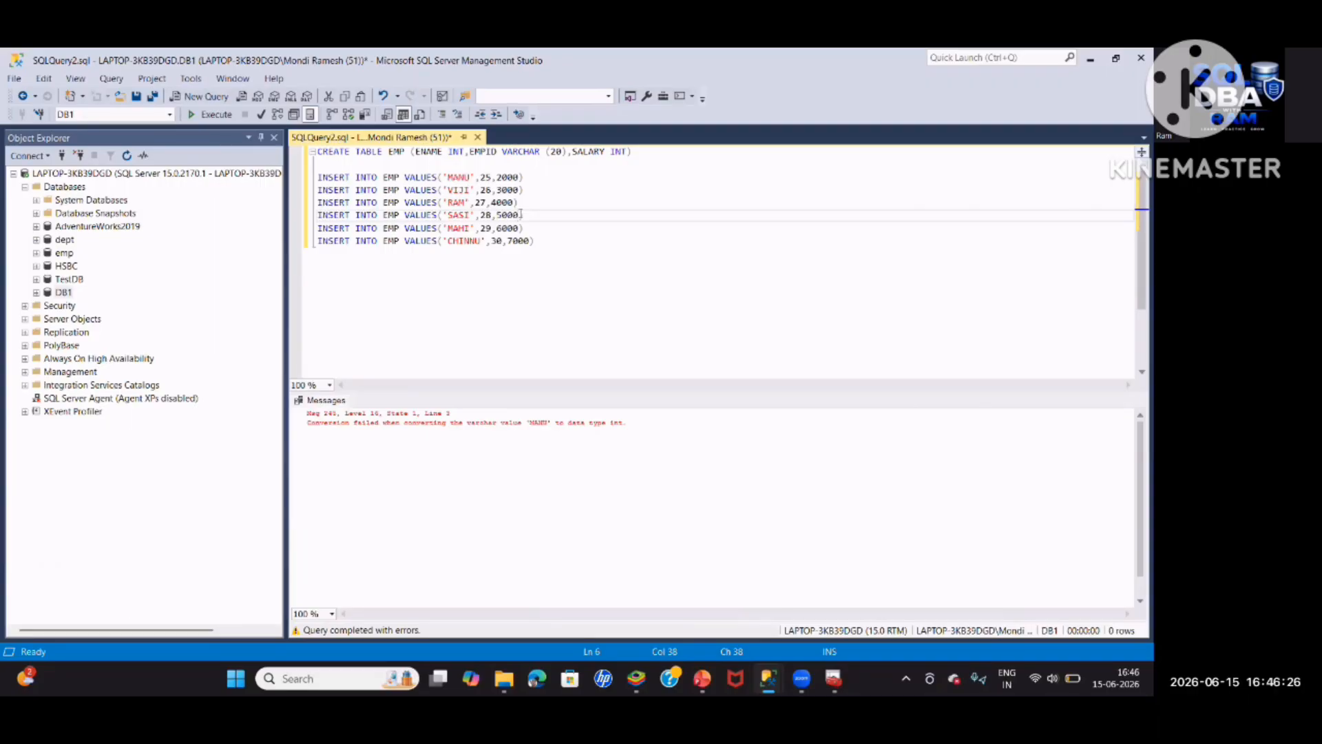
Run the SASI insert and recreate EMP with ENAME, EMPID and SALARY columns
{"action": "left_click_drag", "start_coordinate": [522, 214], "coordinate": [317, 214]}
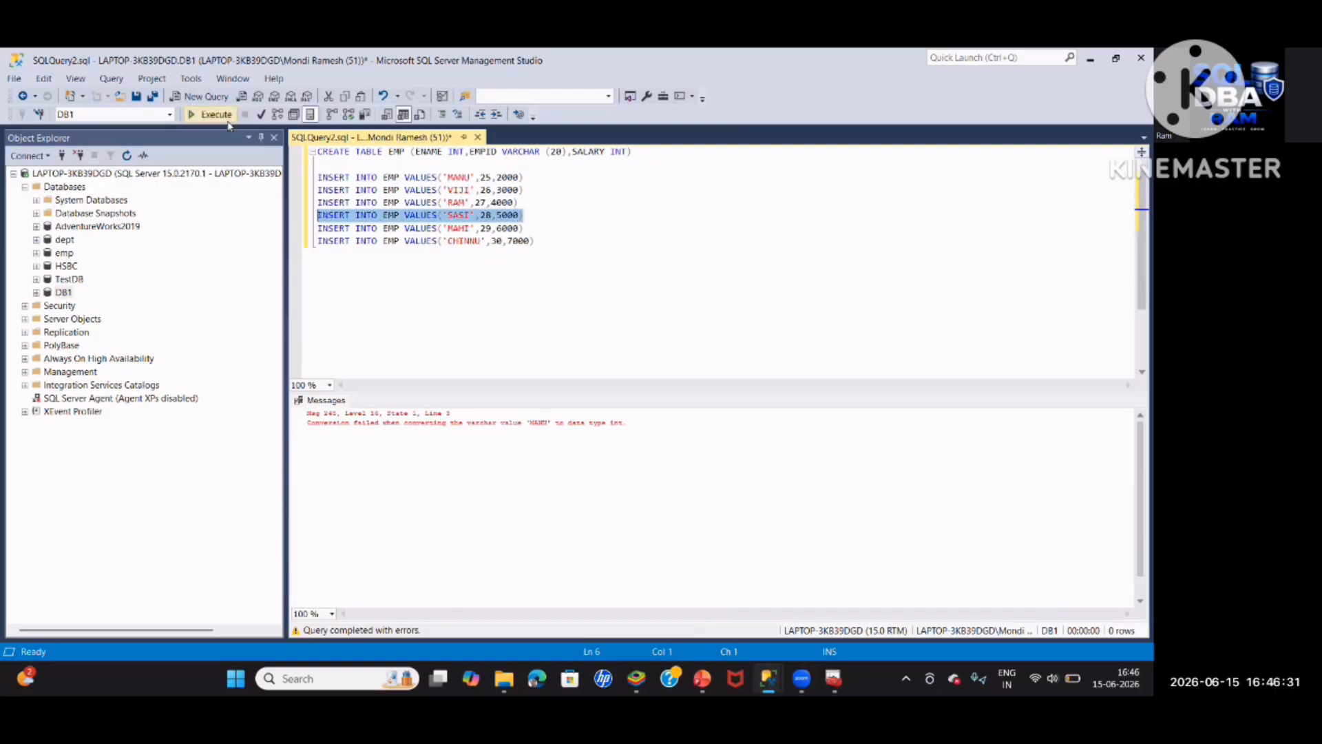
{"action": "left_click", "coordinate": [214, 114]}
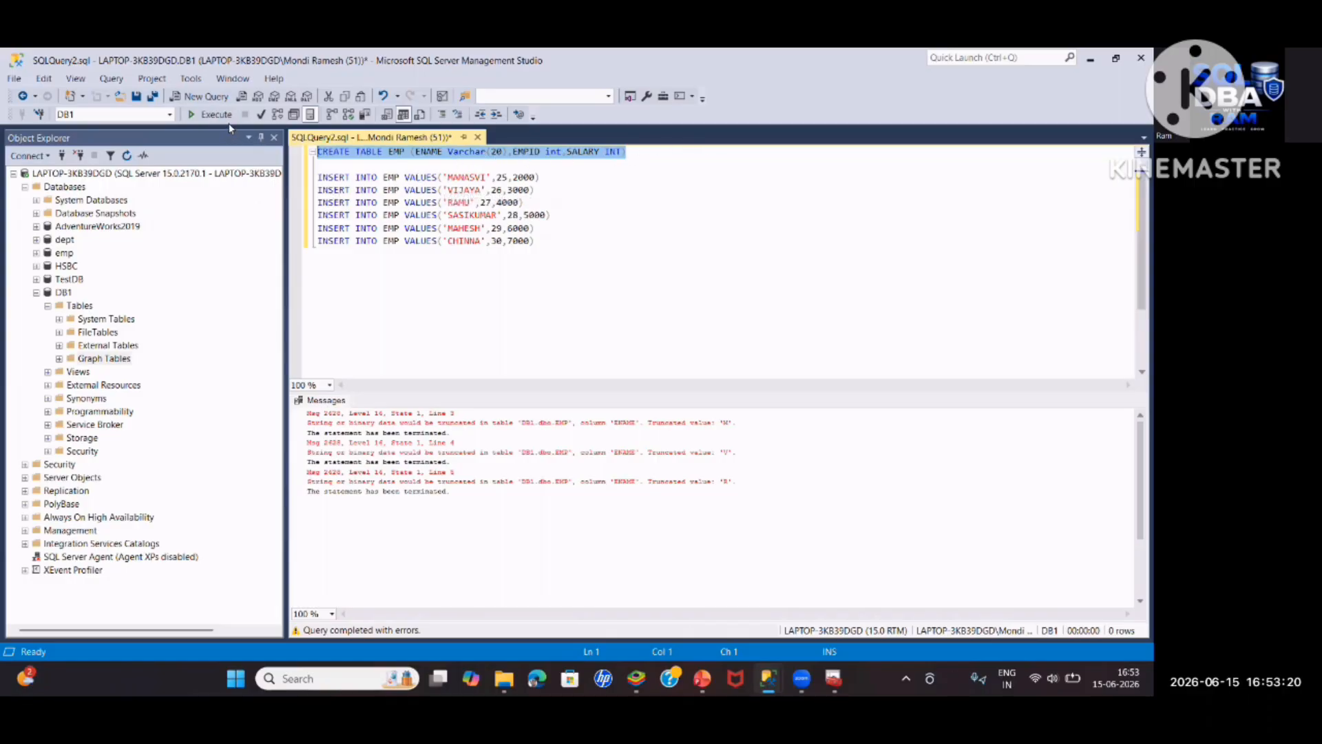
{"action": "key", "text": "F5"}
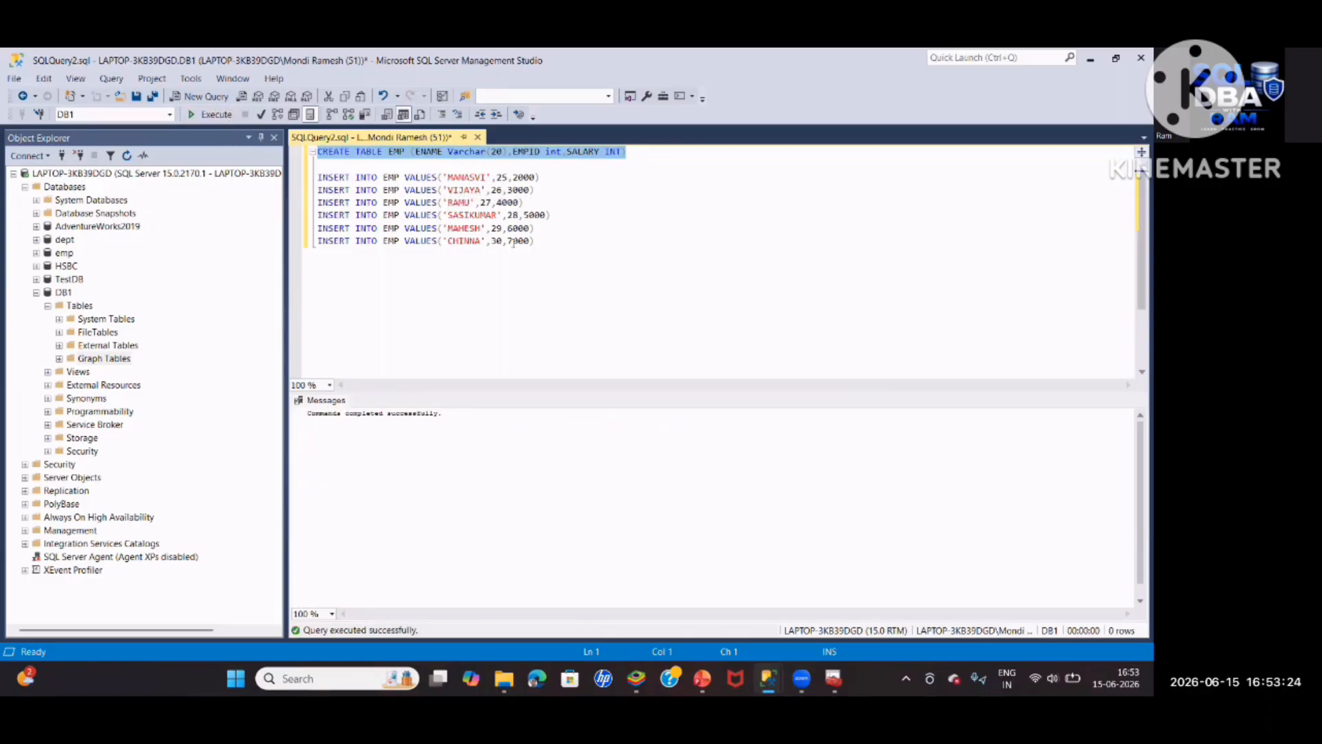
Execute the MANASVI, VIJAYA and RAMU inserts and check the EMP table data
{"action": "left_click", "coordinate": [451, 282]}
{"action": "left_click_drag", "start_coordinate": [523, 202], "coordinate": [317, 177]}
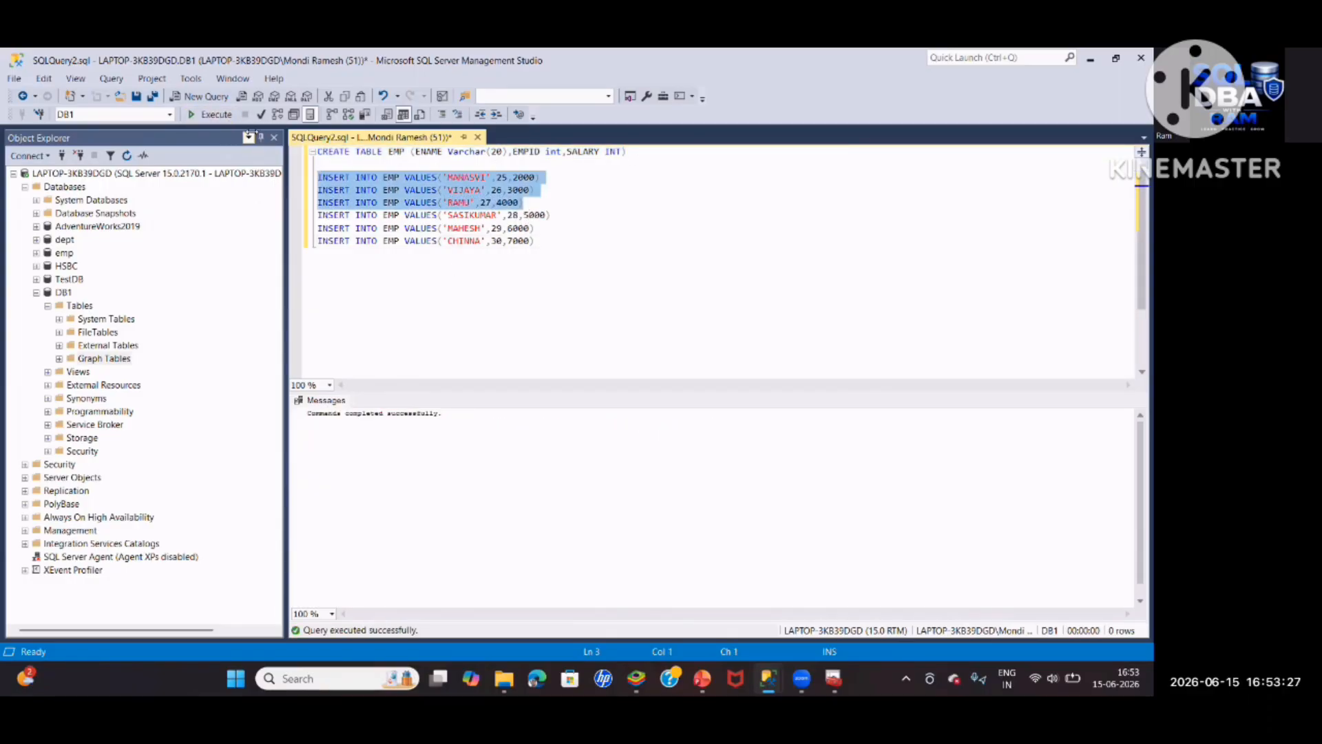
{"action": "left_click", "coordinate": [216, 114]}
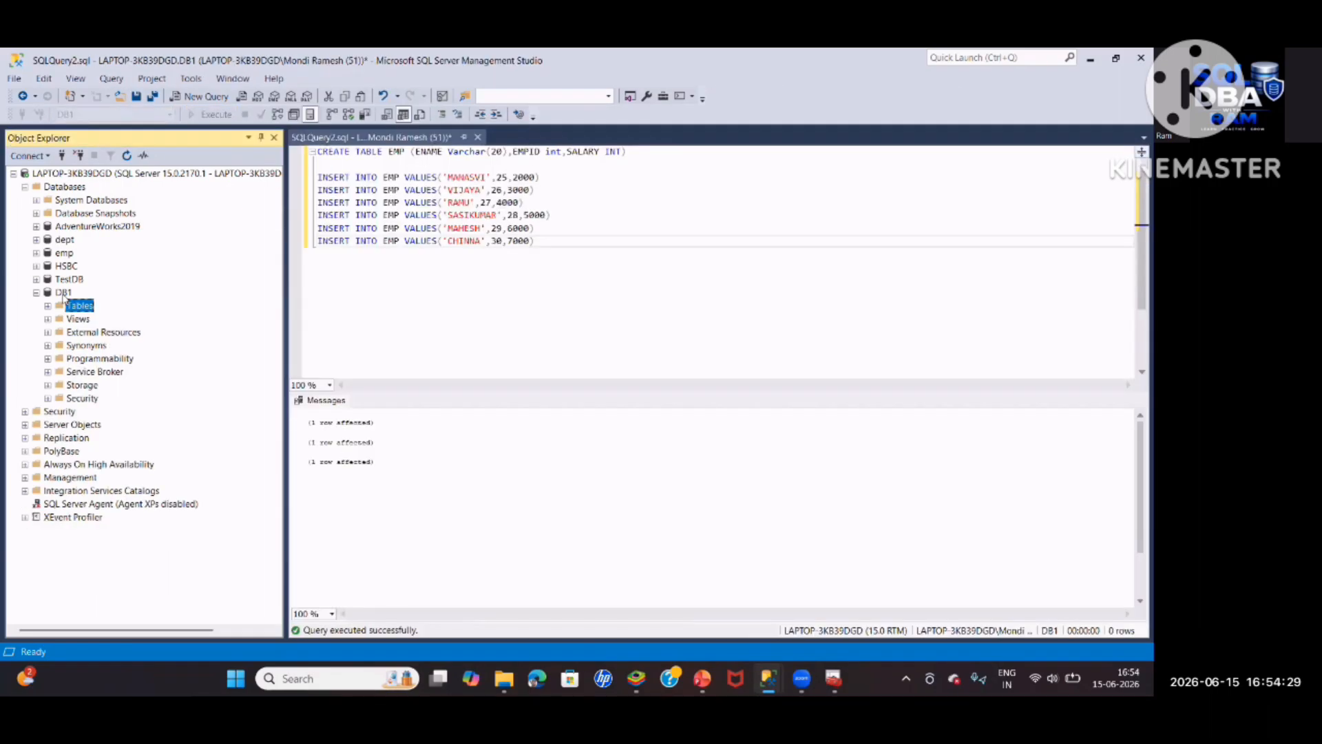
{"action": "left_click", "coordinate": [63, 292]}
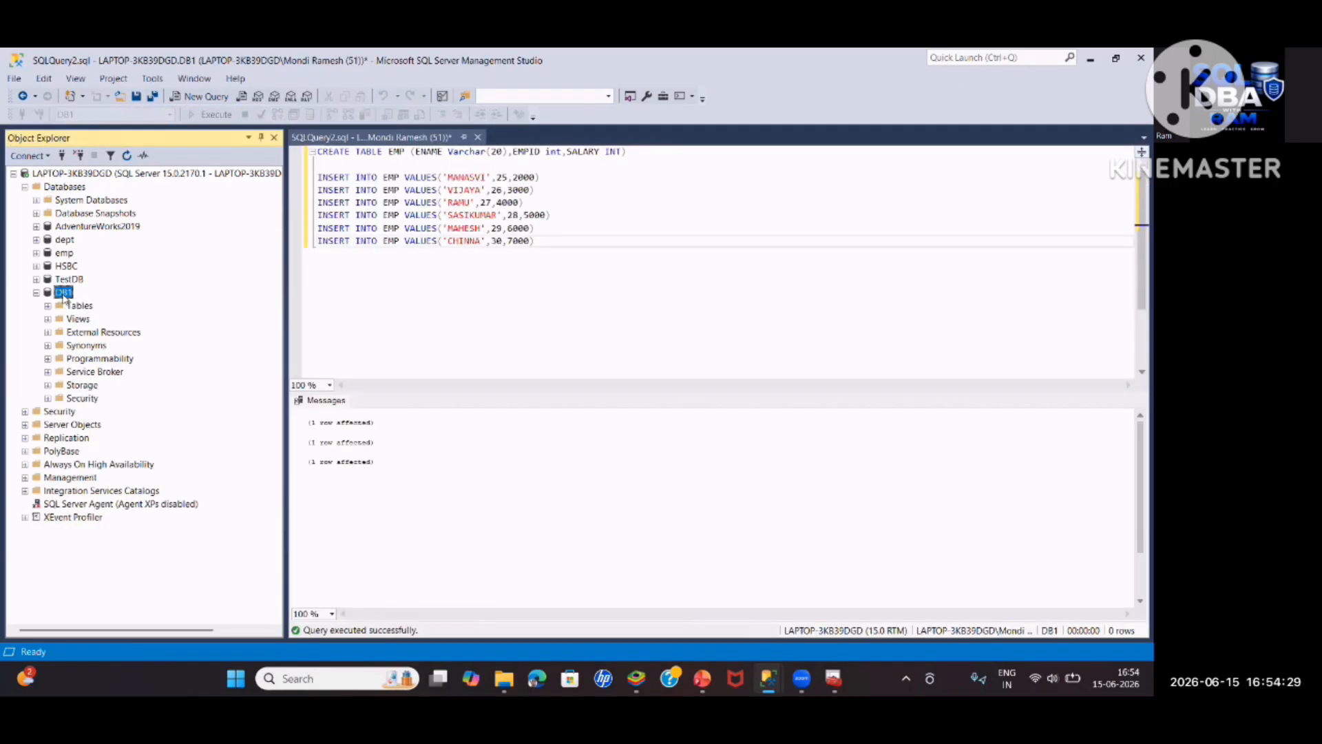
Begin a full backup of DB1 and add a new destination in the Backup folder
{"action": "right_click", "coordinate": [64, 292]}
{"action": "mouse_move", "coordinate": [89, 354]}
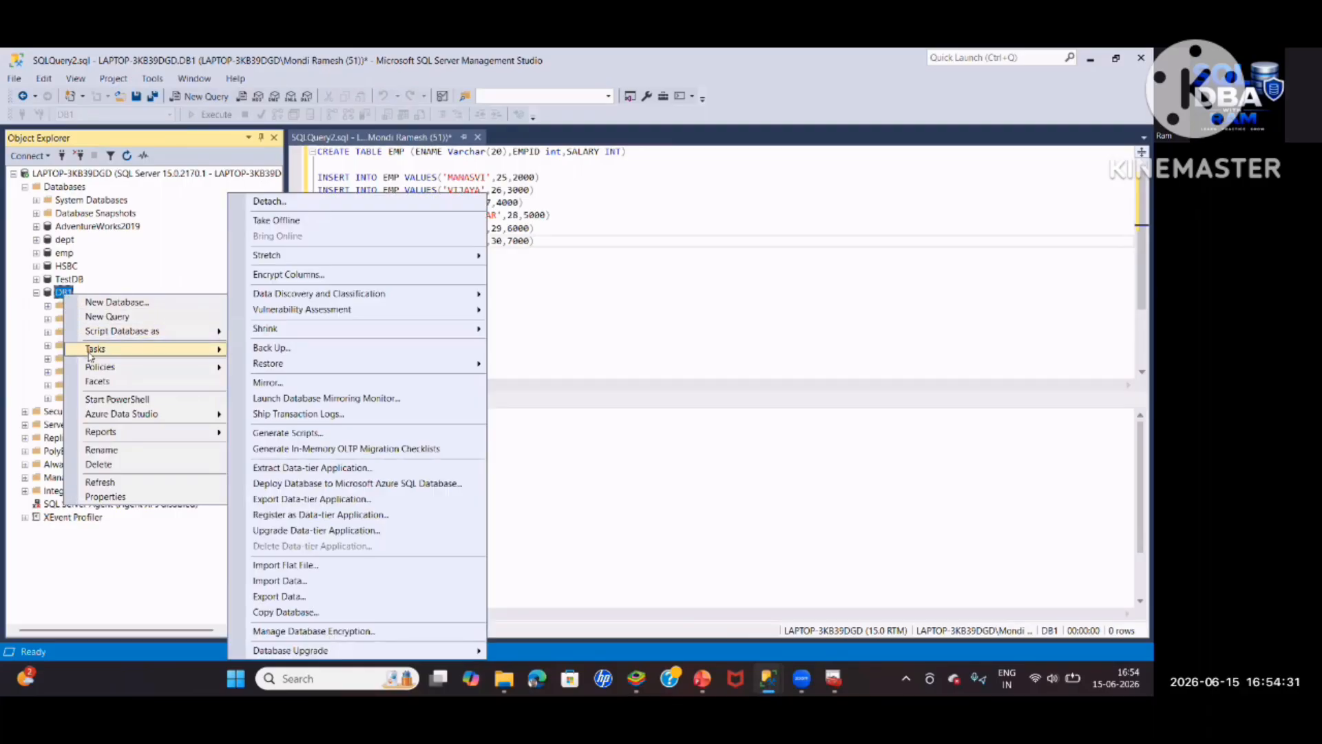
{"action": "left_click", "coordinate": [286, 346]}
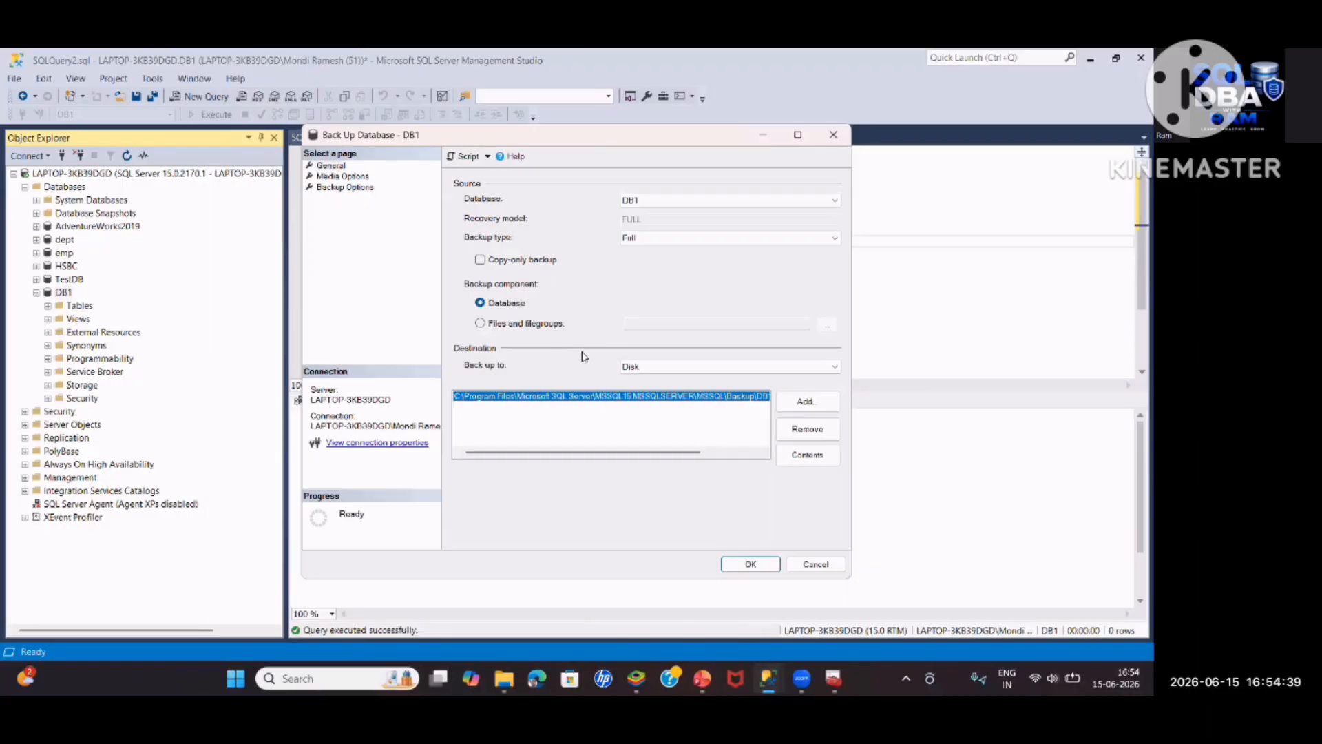
{"action": "left_click", "coordinate": [805, 401]}
{"action": "left_click", "coordinate": [708, 366]}
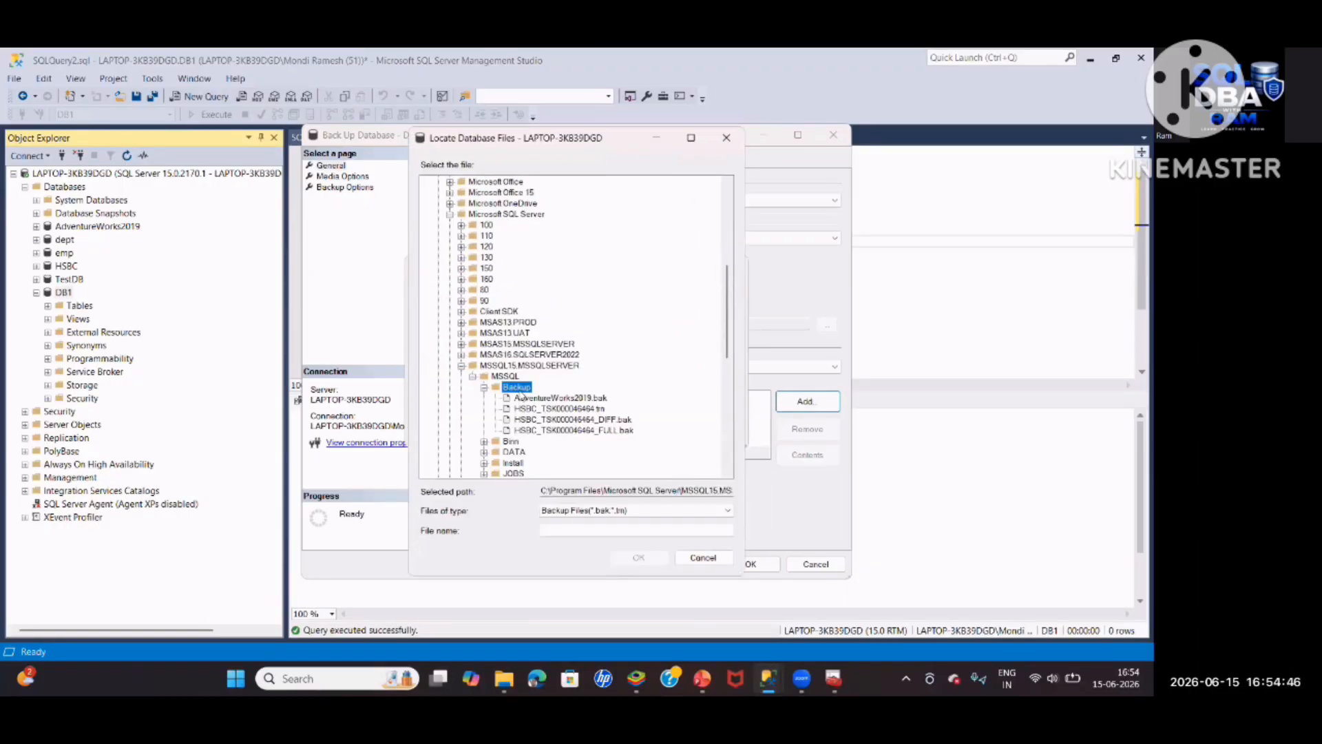
Name the backup file DB1_three_Full and complete the full backup
{"action": "left_click", "coordinate": [620, 530]}
{"action": "type", "text": "DB1"}
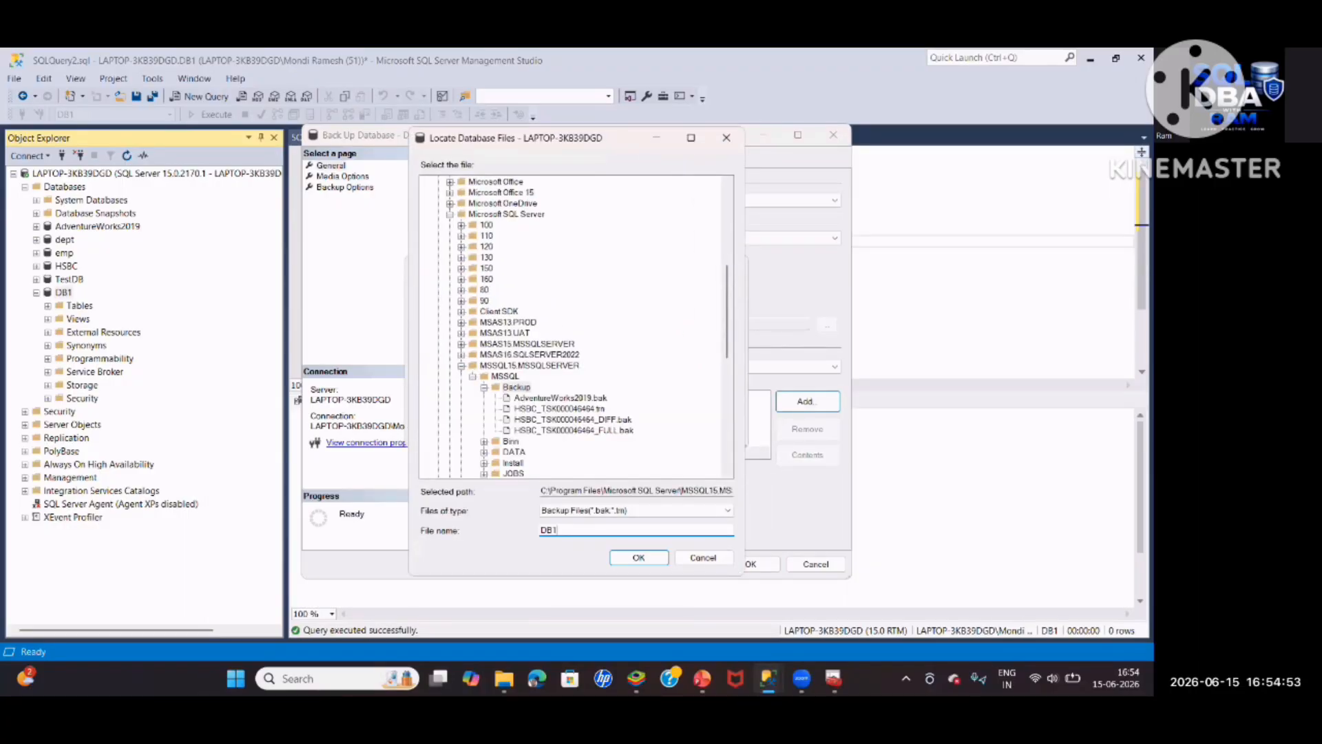
{"action": "type", "text": "_"}
{"action": "type", "text": "three"}
{"action": "type", "text": "_"}
{"action": "type", "text": "Full"}
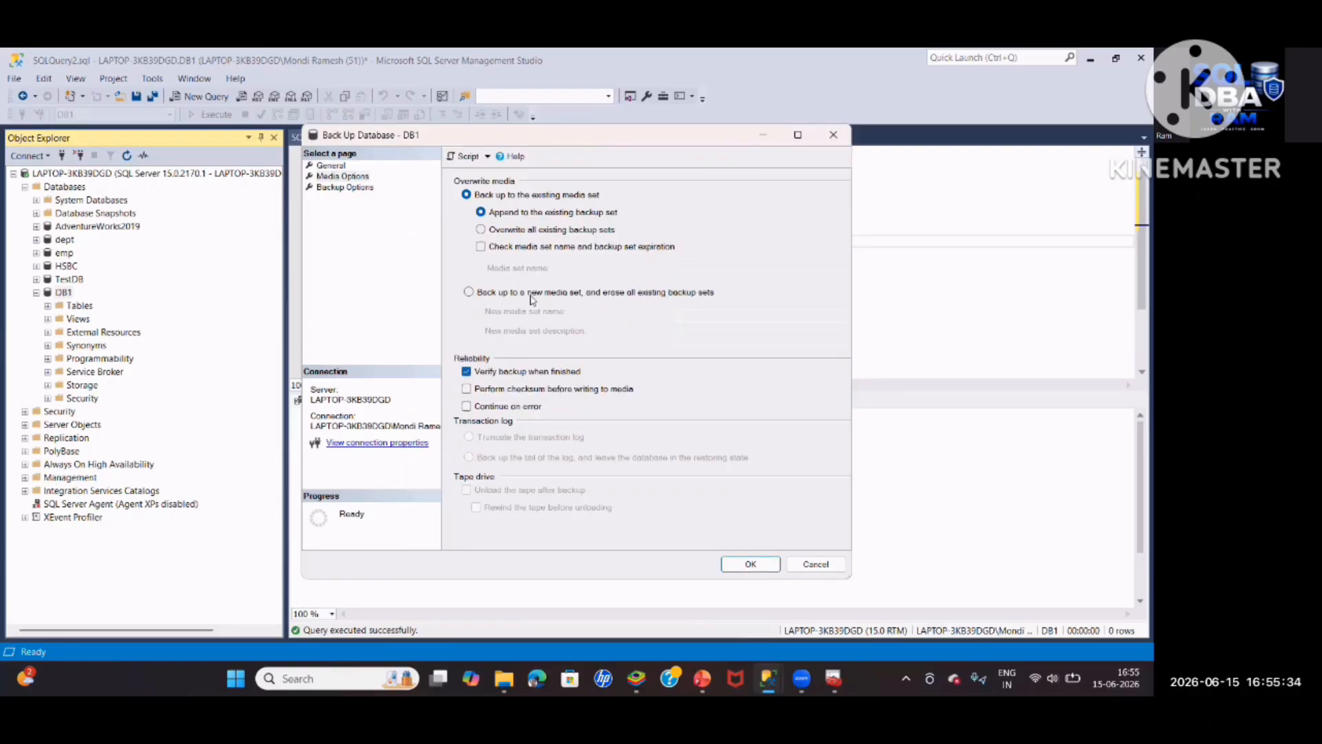
{"action": "left_click", "coordinate": [351, 189]}
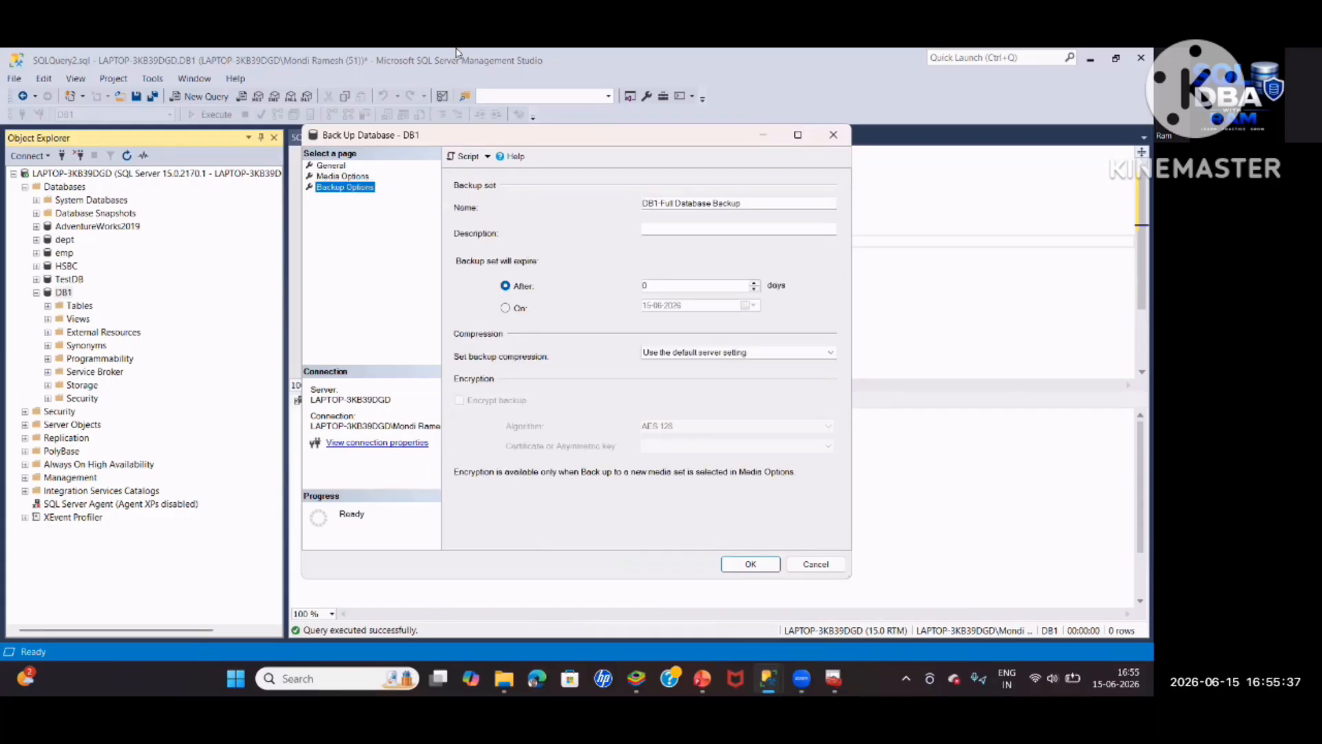
{"action": "left_click", "coordinate": [751, 564]}
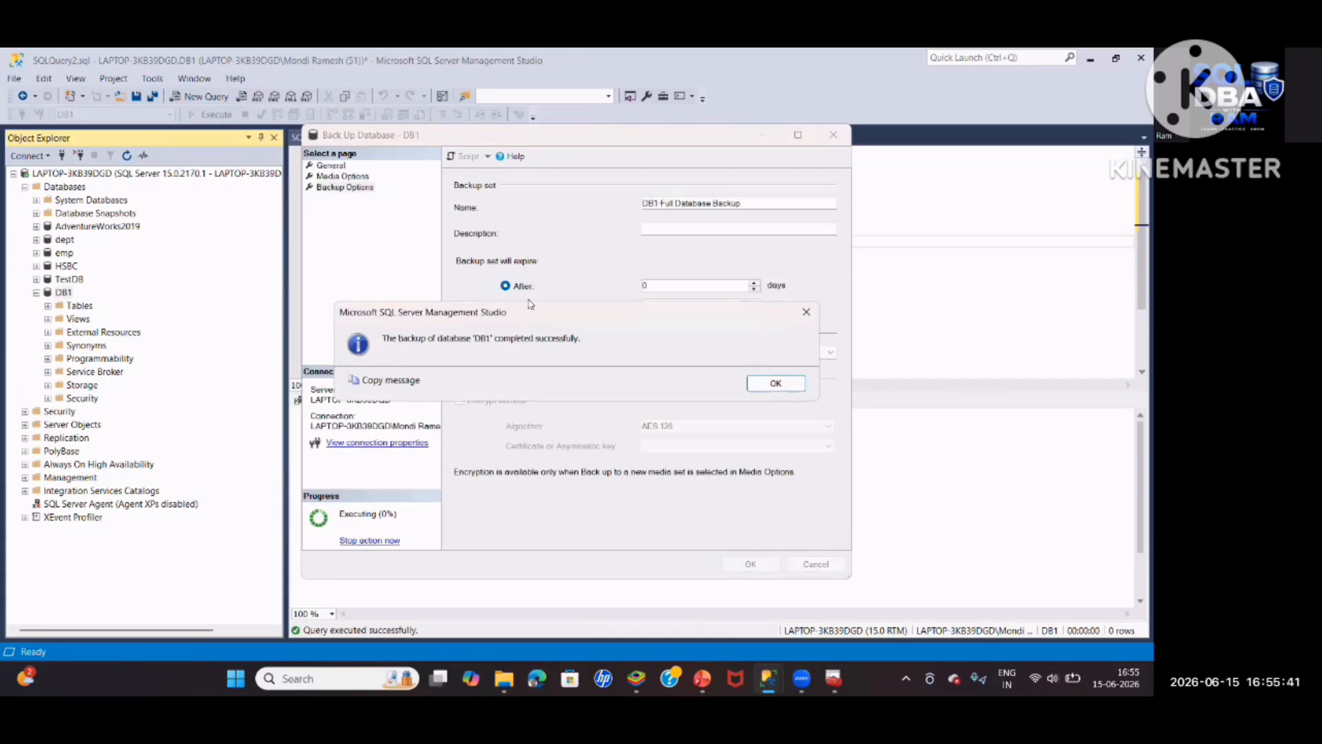
{"action": "left_click", "coordinate": [789, 387]}
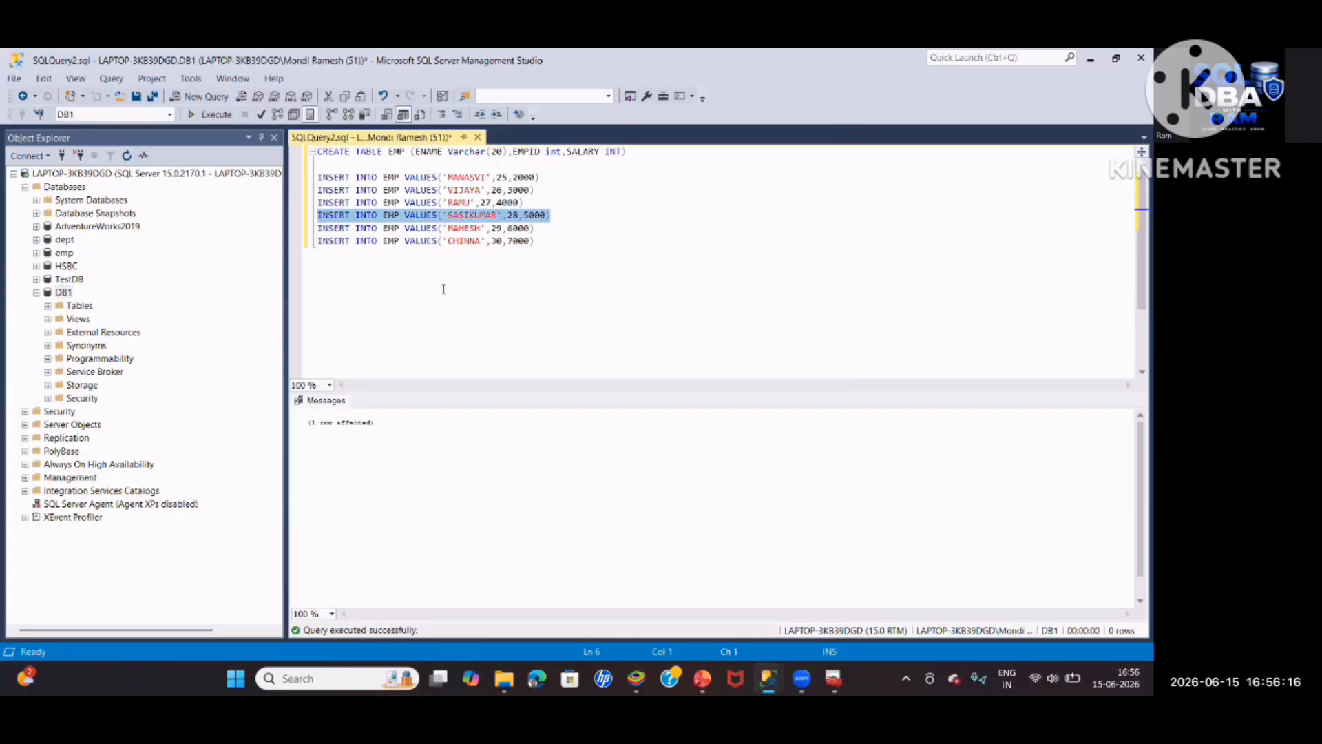
Run the SASIKUMAR insert, refresh Object Explorer, verify four EMP rows, and collapse DB1
{"action": "left_click", "coordinate": [443, 286]}
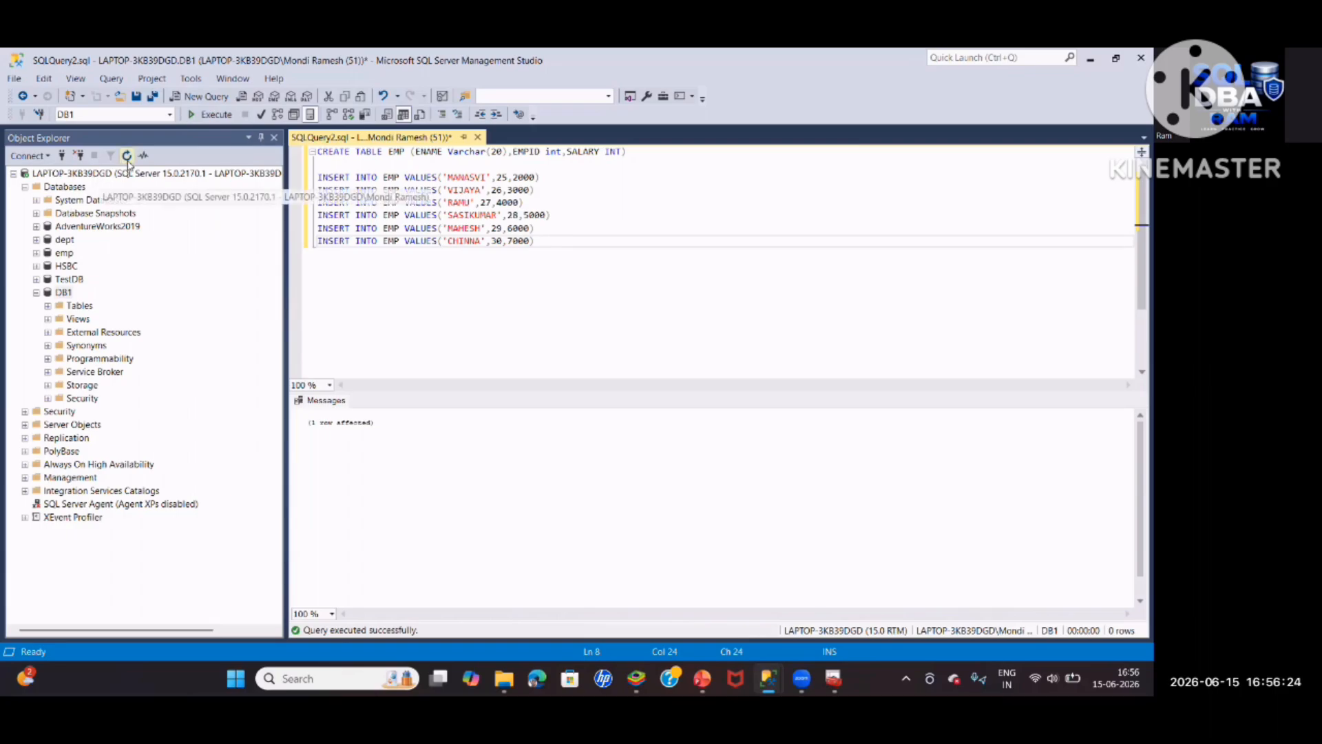
{"action": "left_click", "coordinate": [128, 159]}
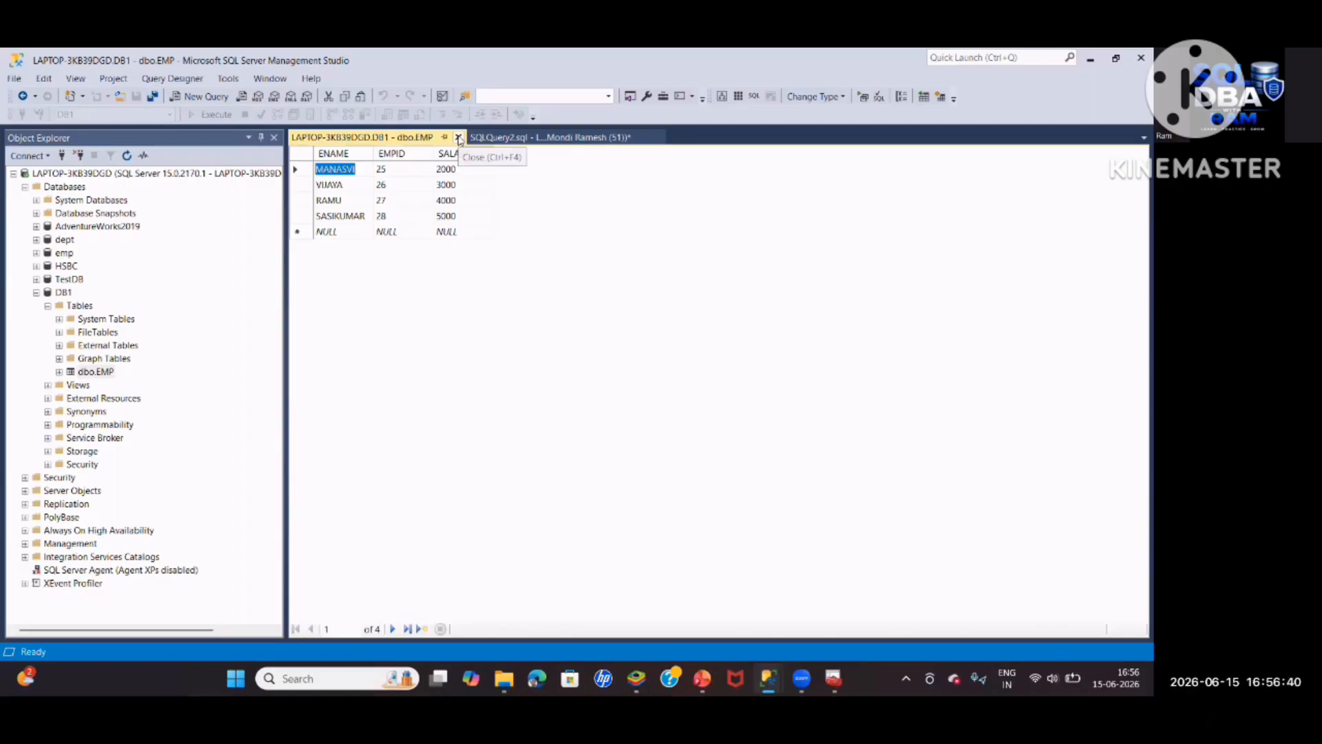
{"action": "left_click", "coordinate": [457, 138]}
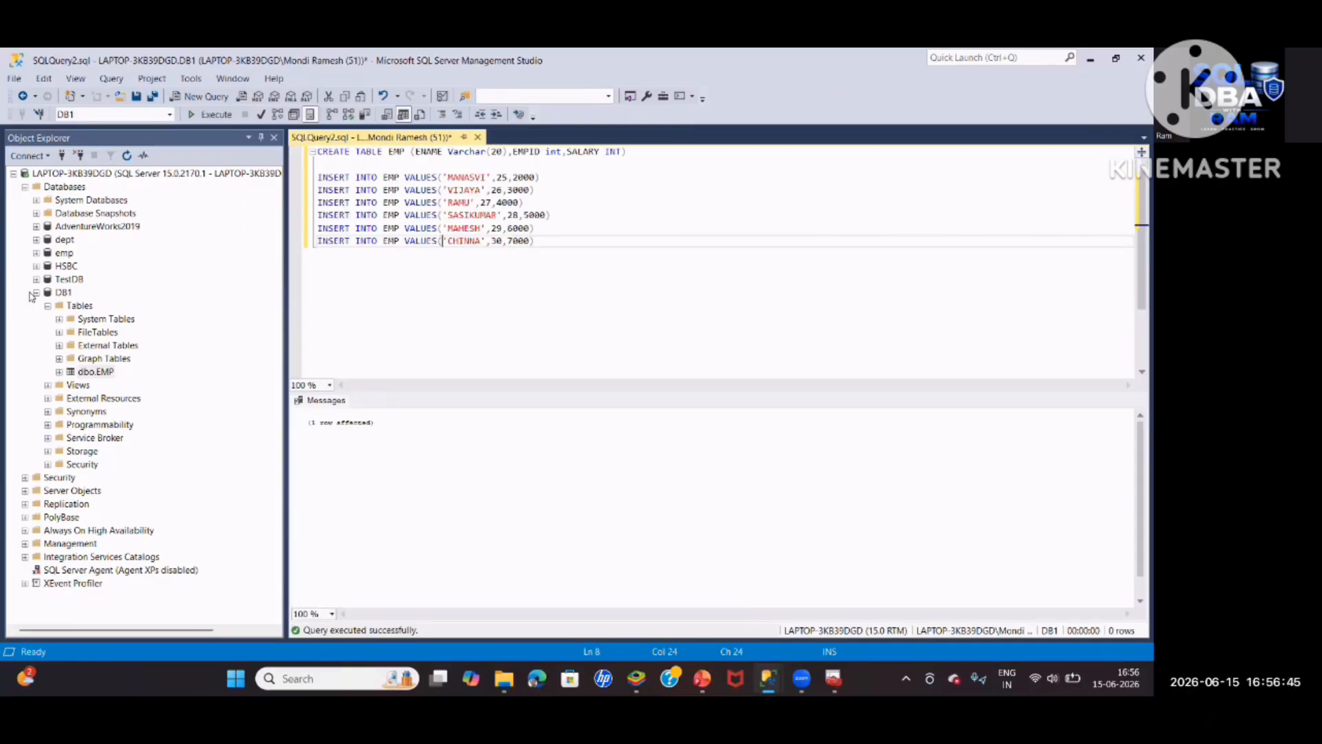
{"action": "left_click", "coordinate": [36, 292]}
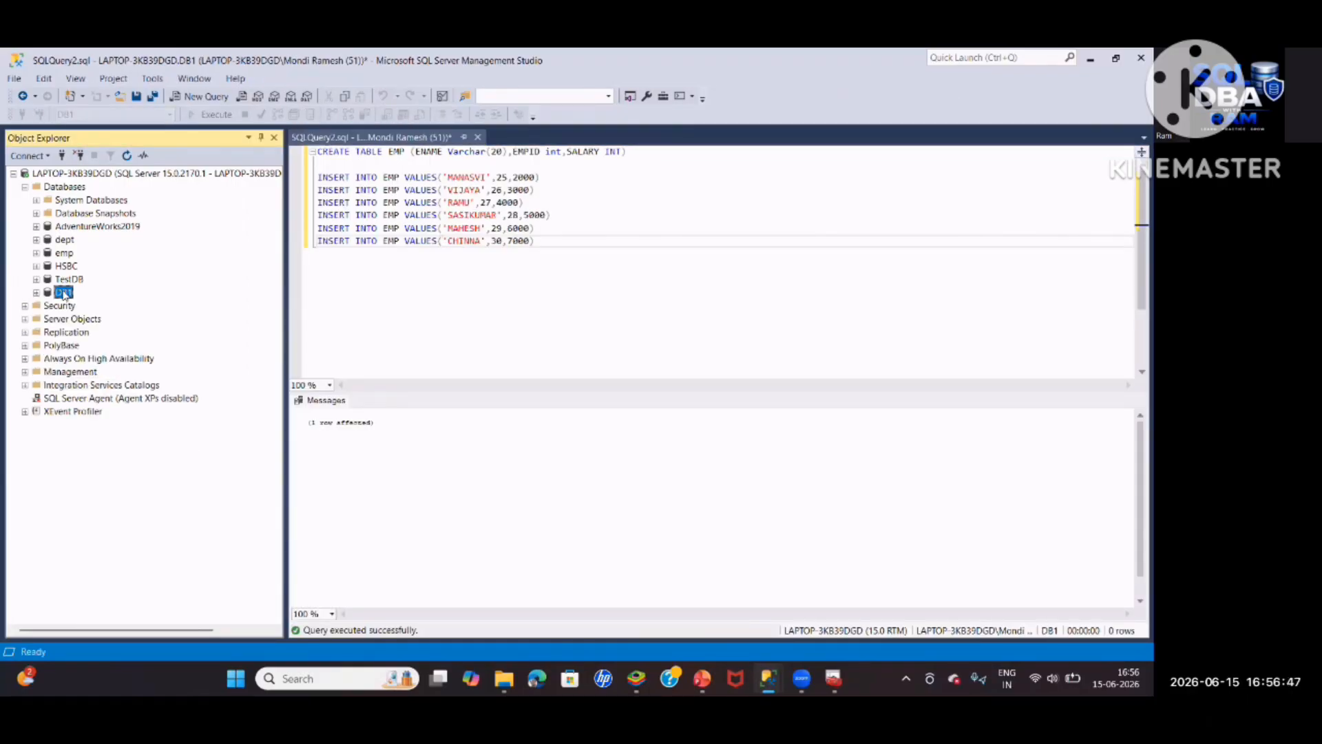
Start a DB1 backup with type Differential and destination file DB1_Four_Diff.bak
{"action": "right_click", "coordinate": [64, 293]}
{"action": "mouse_move", "coordinate": [138, 345]}
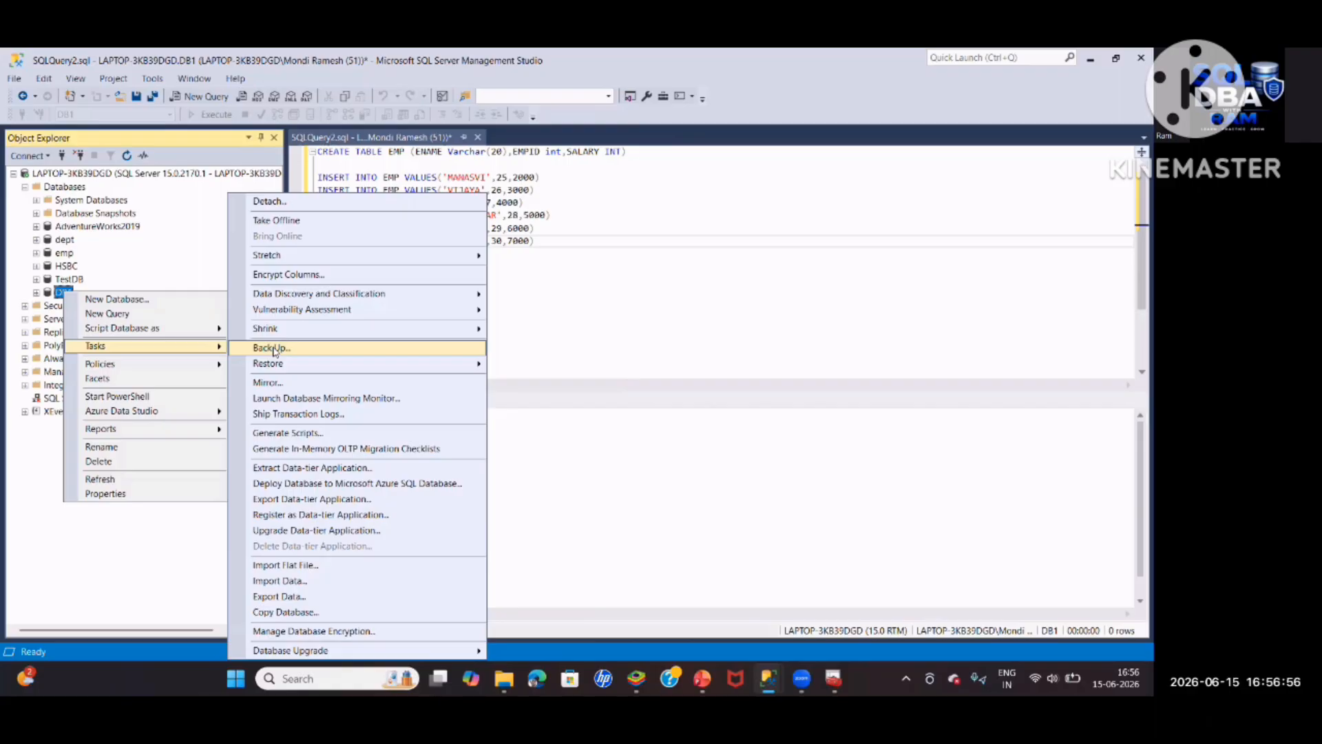
{"action": "left_click", "coordinate": [273, 348]}
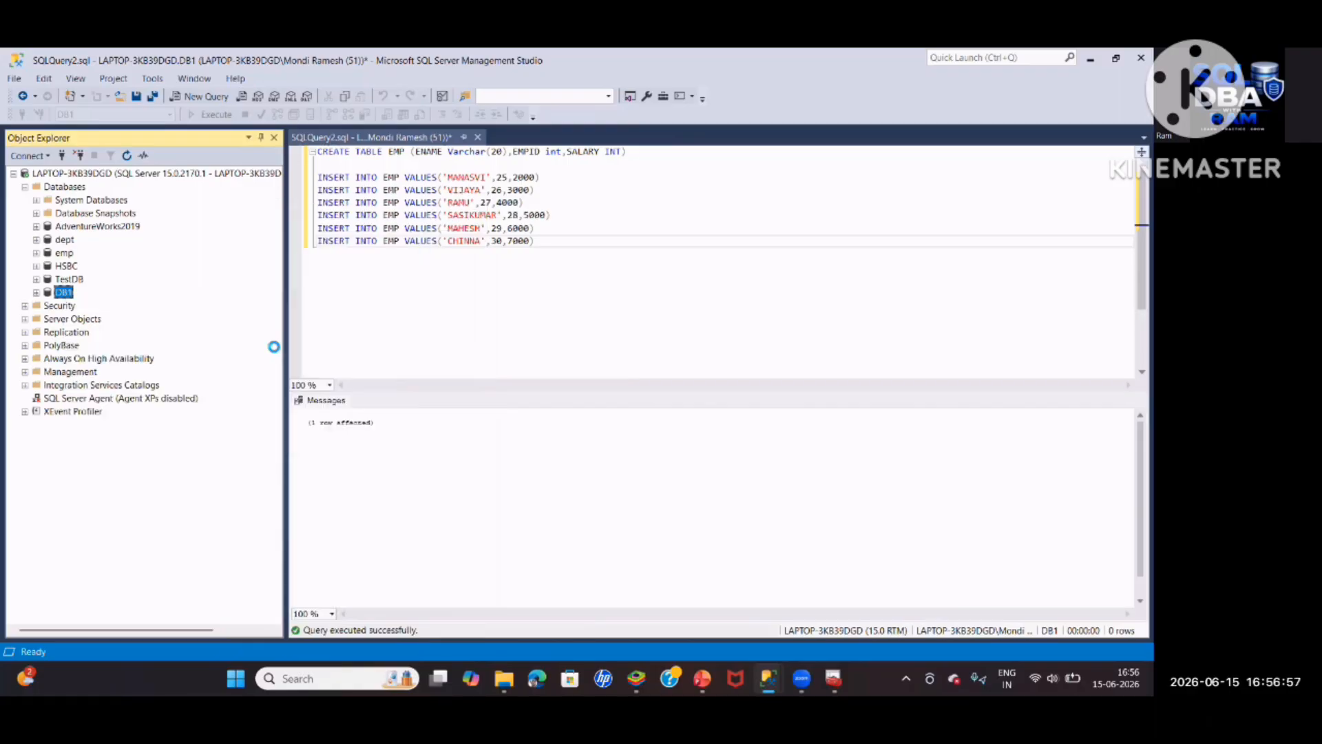
{"action": "left_click", "coordinate": [730, 238]}
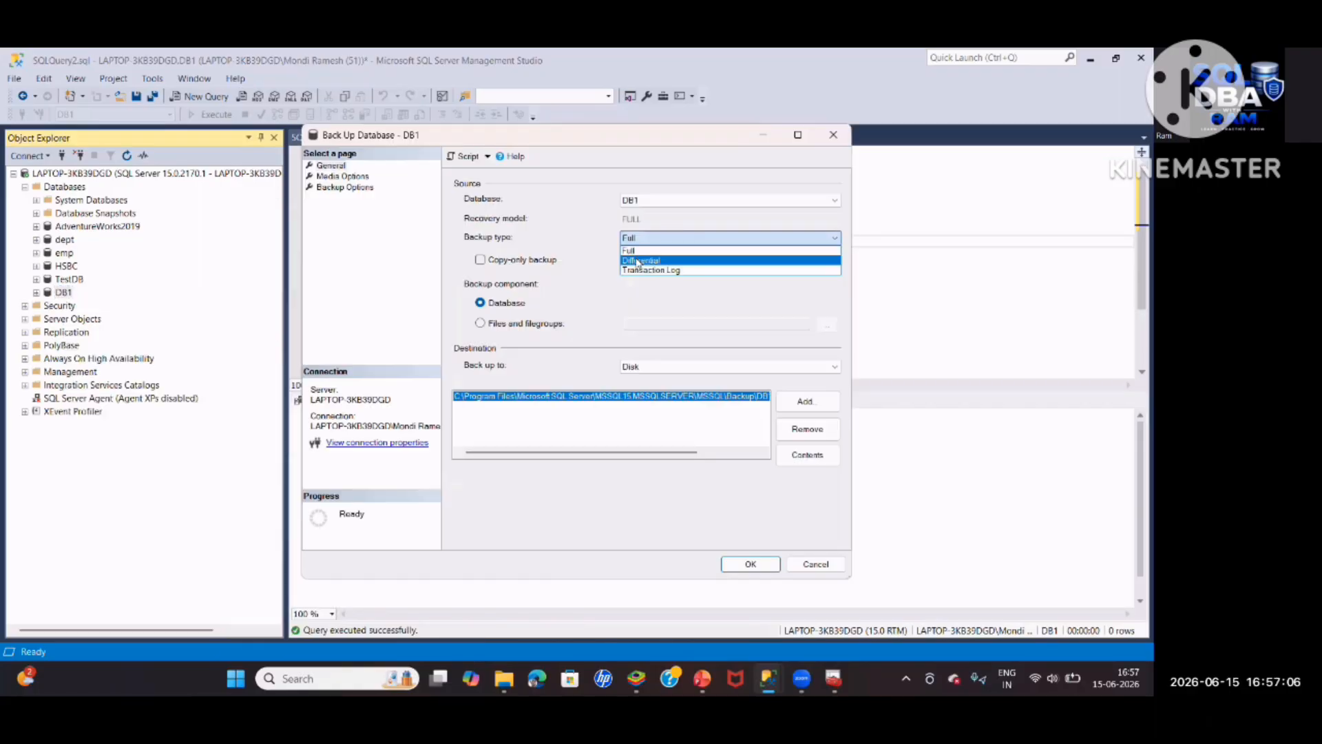
{"action": "left_click", "coordinate": [638, 262]}
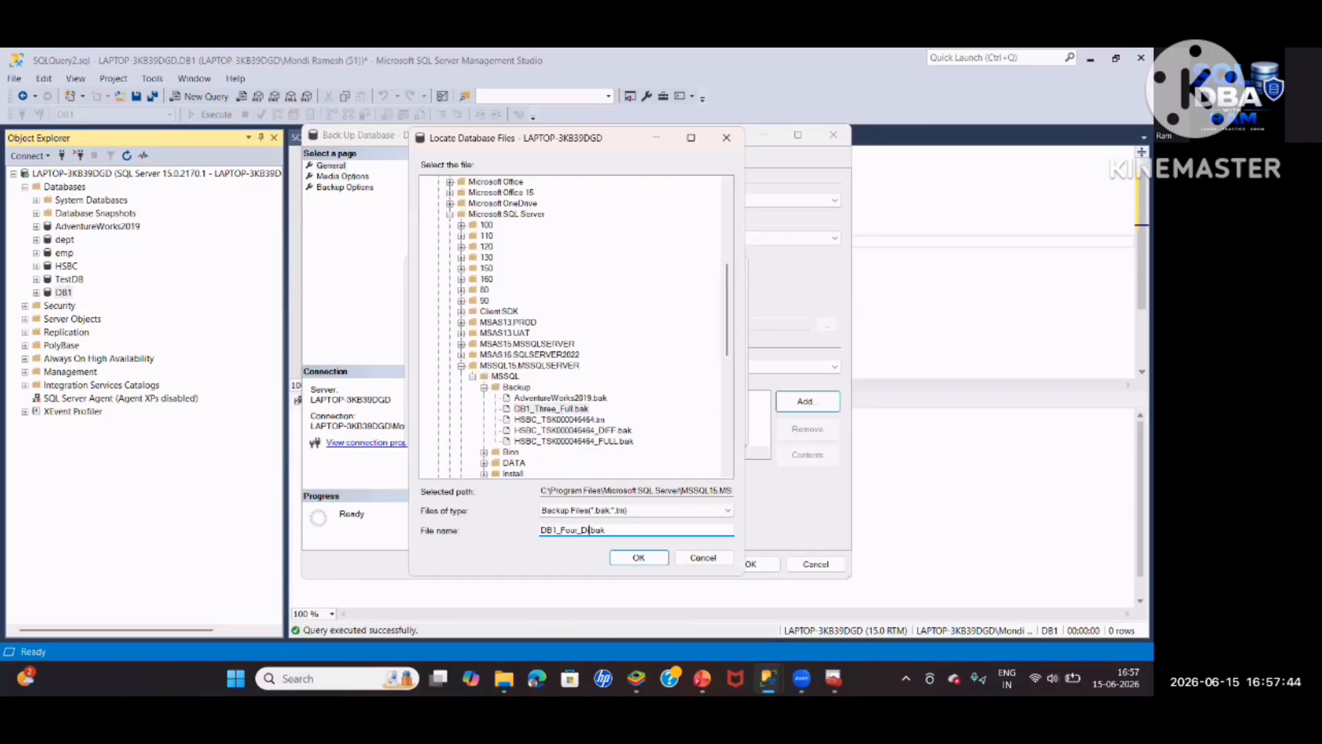
{"action": "type", "text": "iff.bak"}
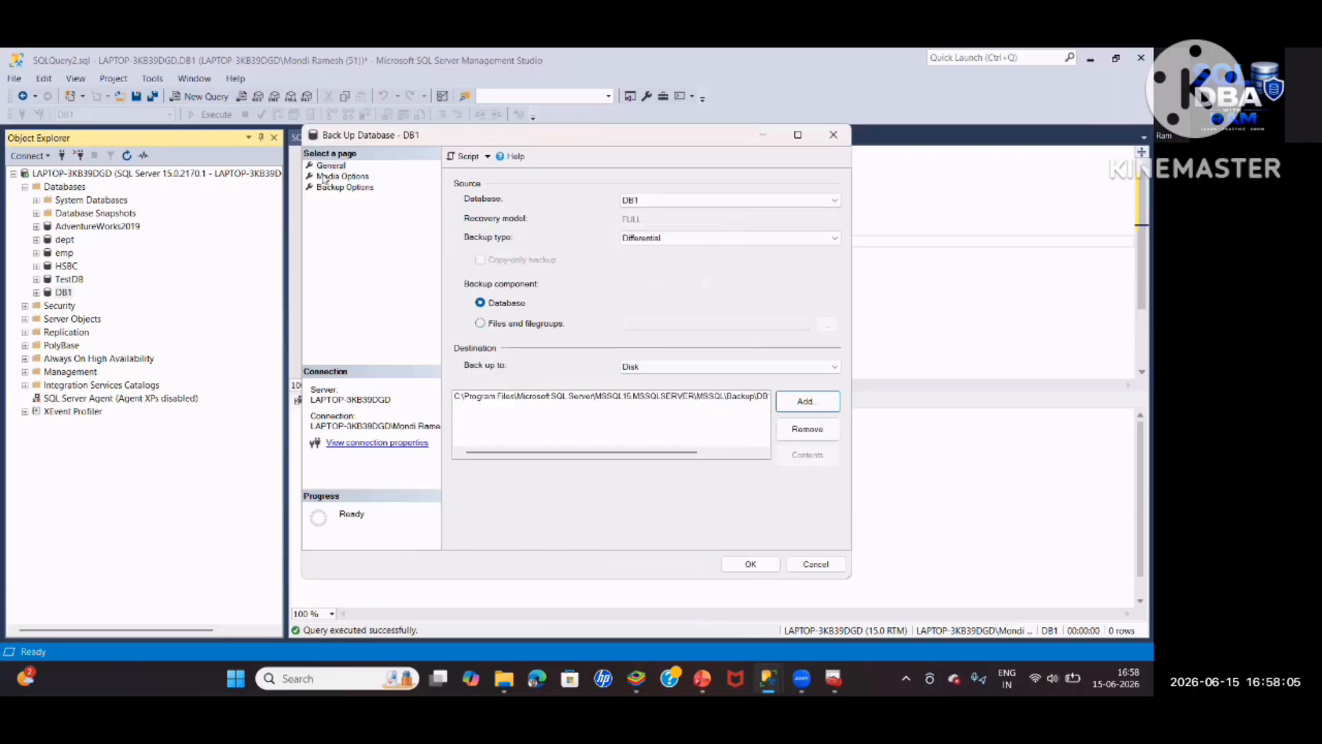
Review the Media and Backup Options pages, then run the differential backup
{"action": "left_click", "coordinate": [325, 176]}
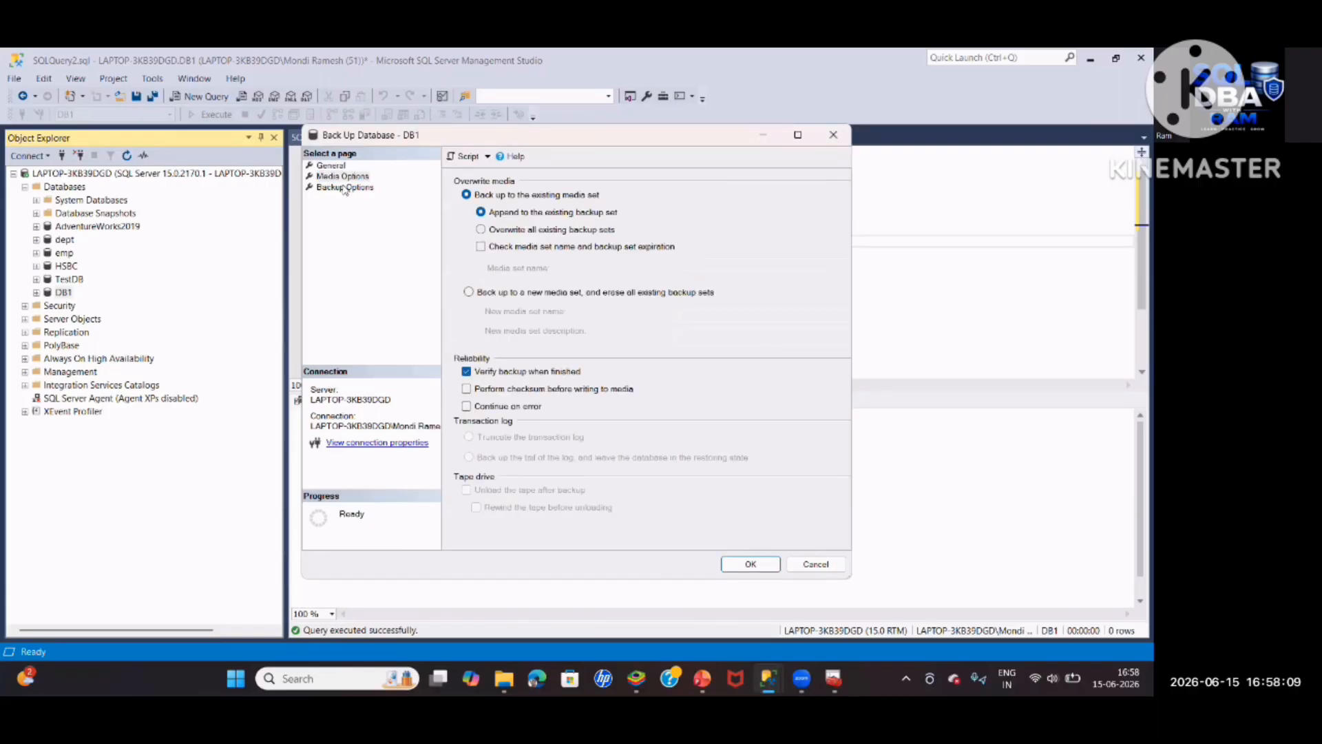
{"action": "left_click", "coordinate": [344, 188]}
{"action": "left_click", "coordinate": [331, 166]}
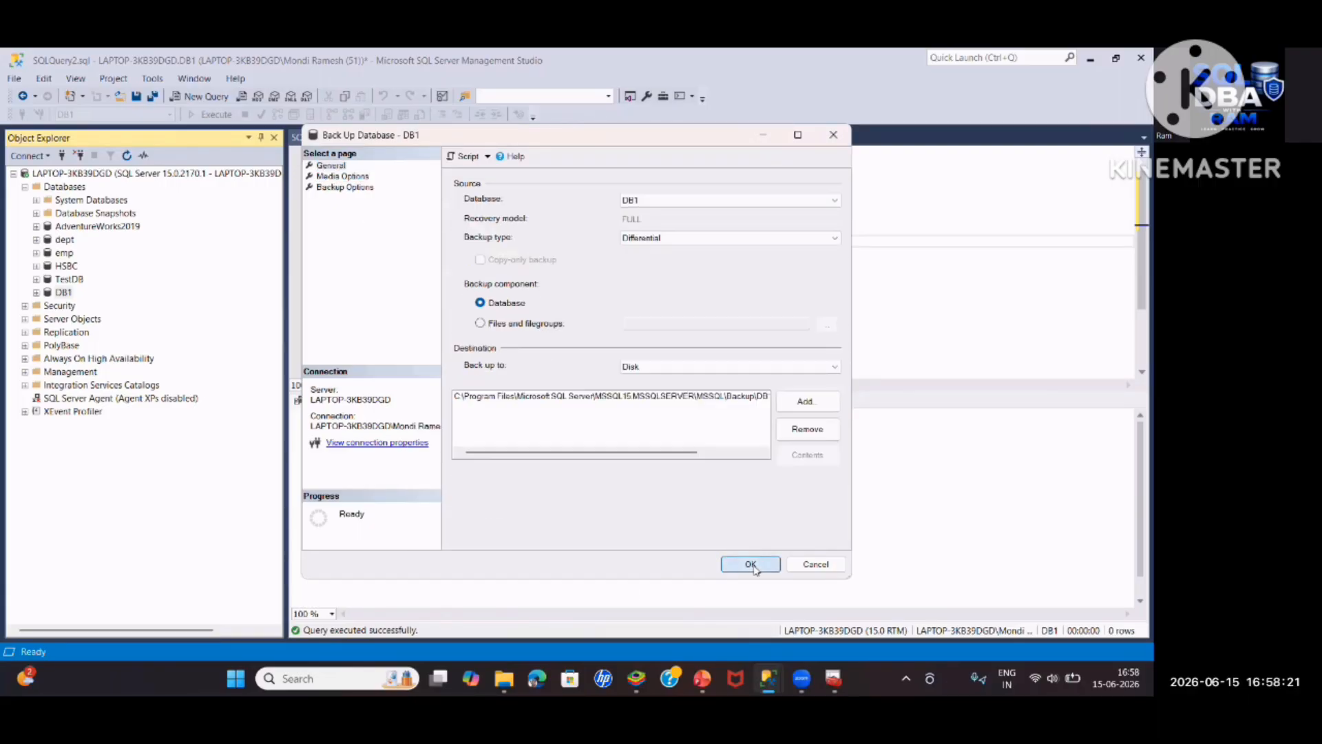
{"action": "left_click", "coordinate": [751, 564]}
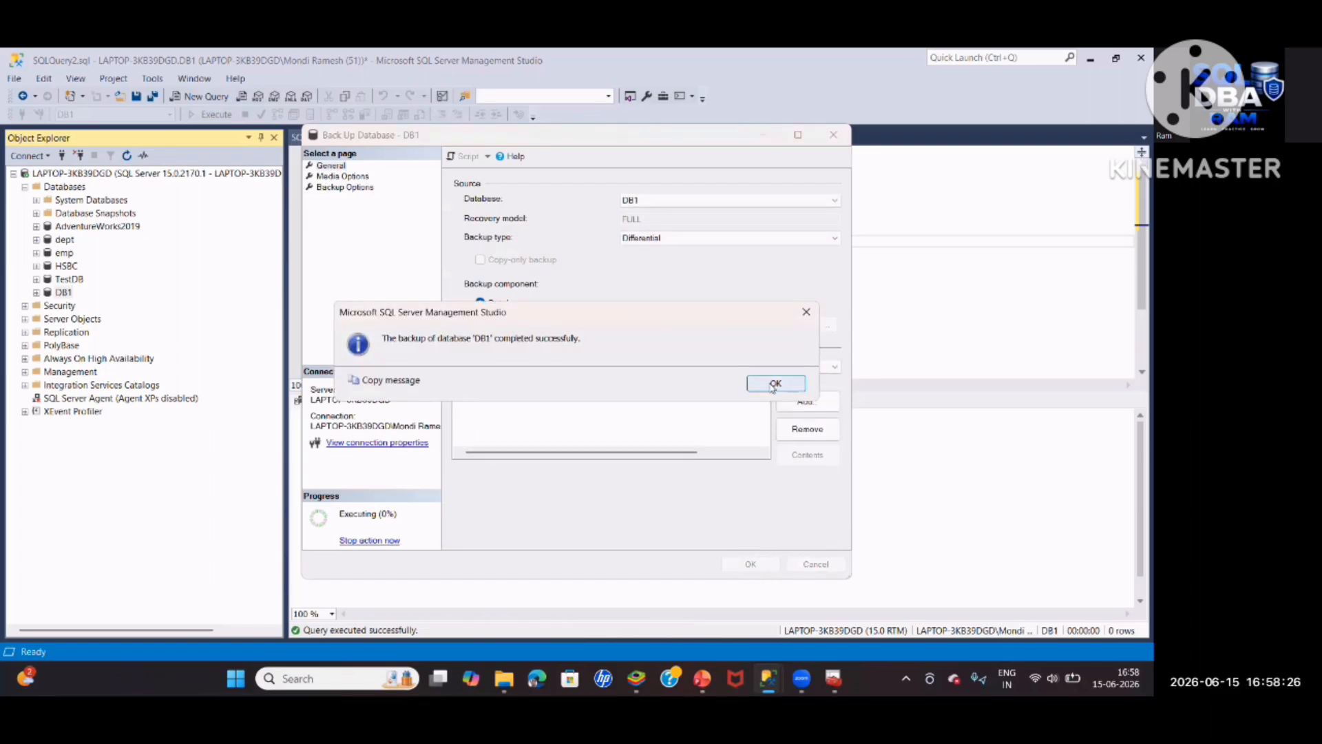
{"action": "left_click", "coordinate": [774, 383]}
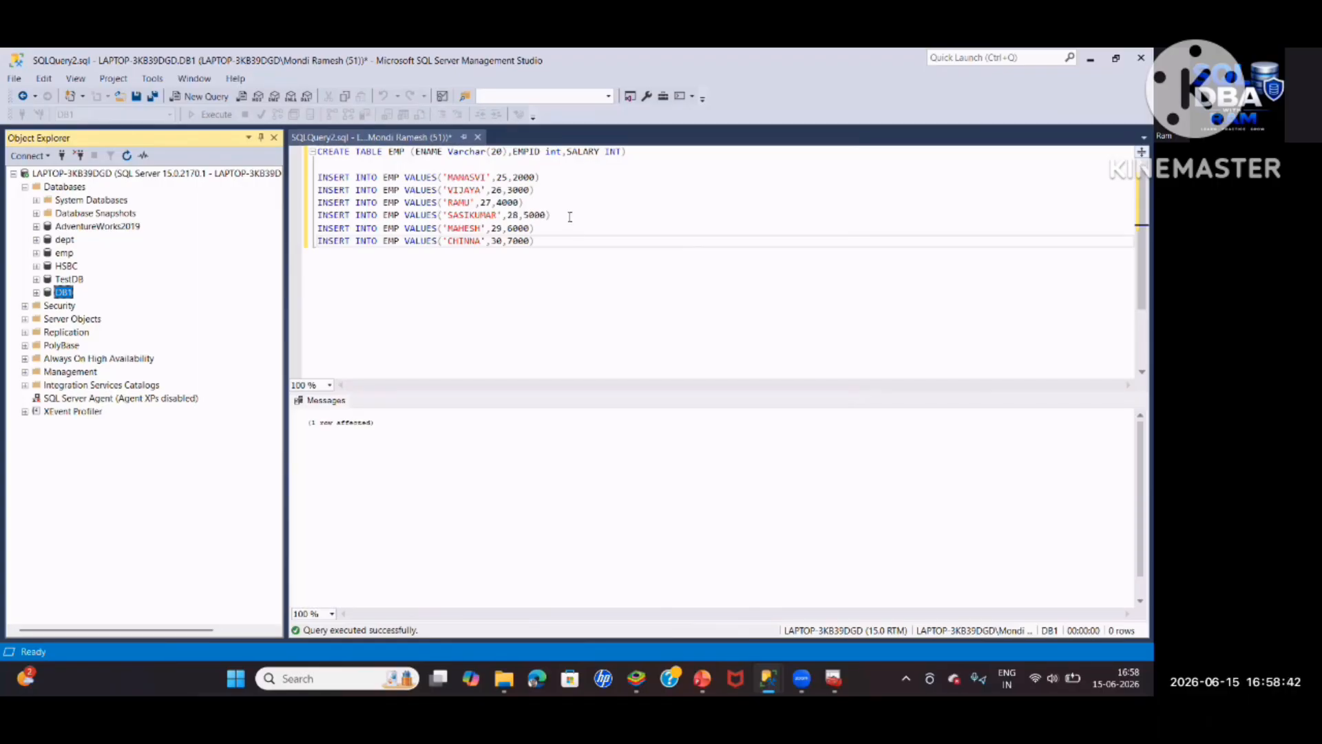
Execute the MAHESH and CHINNA inserts, check six rows in dbo.EMP, and collapse DB1 Tables
{"action": "left_click_drag", "start_coordinate": [534, 241], "coordinate": [317, 228]}
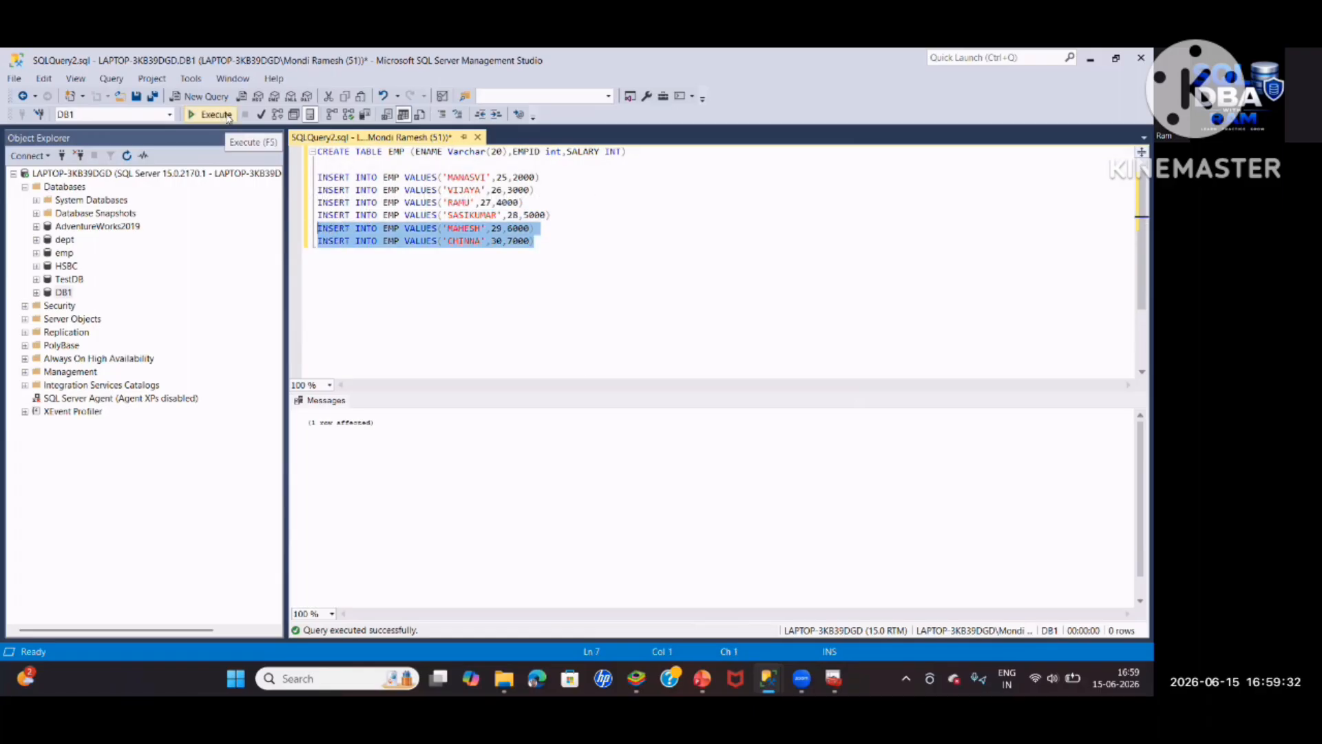
{"action": "left_click", "coordinate": [215, 114]}
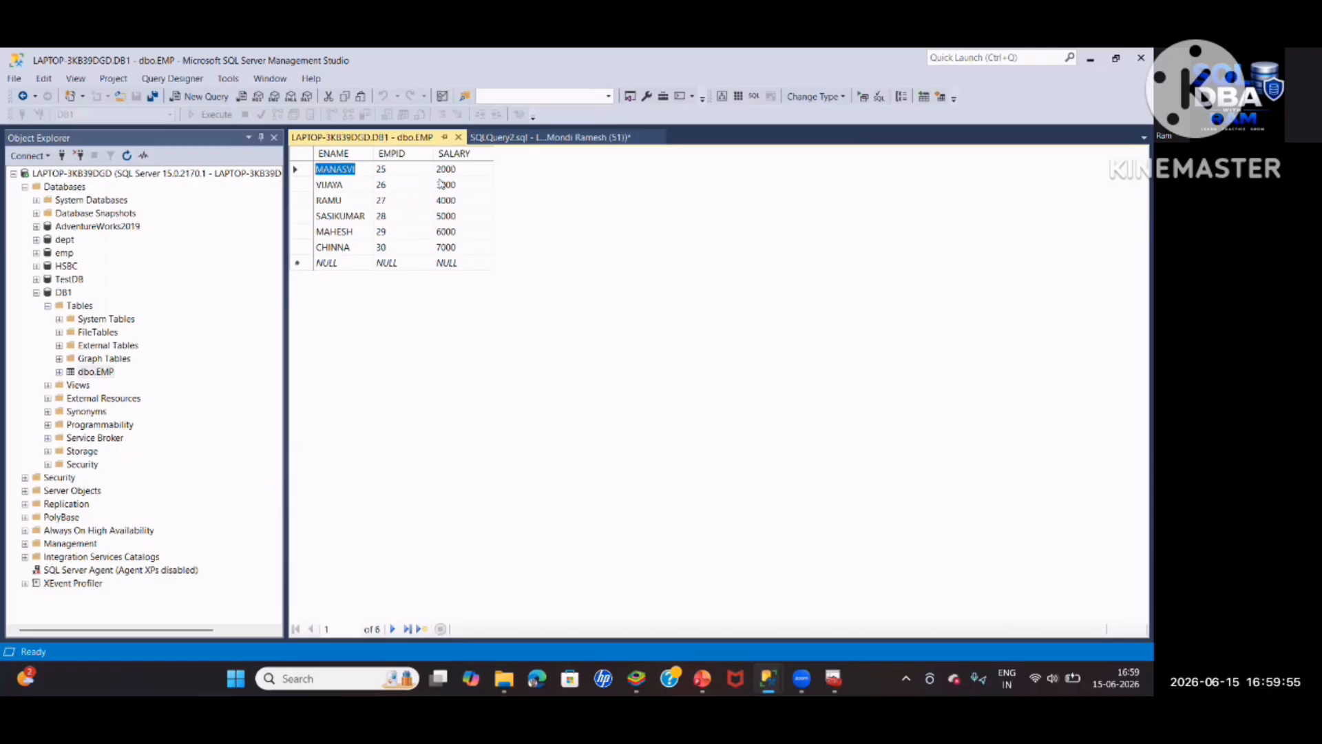
{"action": "left_click", "coordinate": [476, 137]}
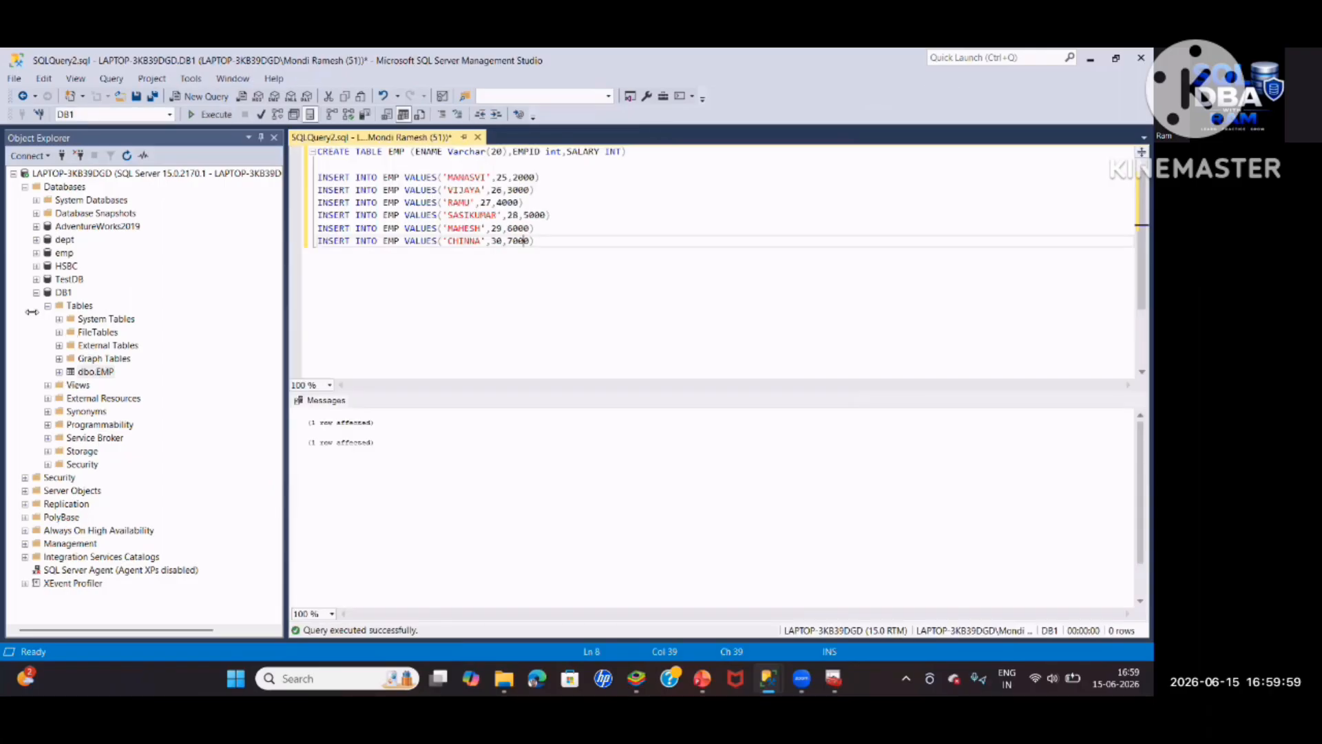
{"action": "left_click", "coordinate": [48, 305]}
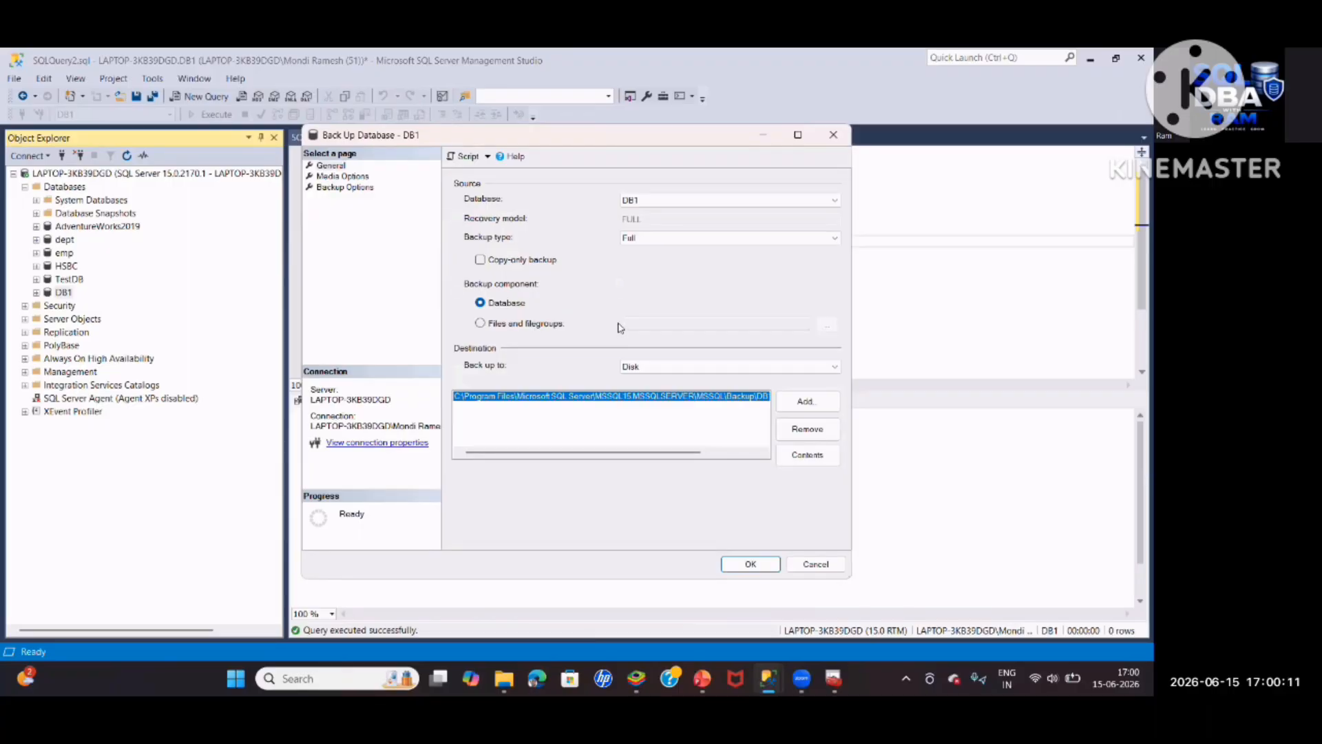
Set the backup type to Transaction Log with destination file DB1_Six_Tlog
{"action": "left_click", "coordinate": [689, 238]}
{"action": "left_click", "coordinate": [655, 274]}
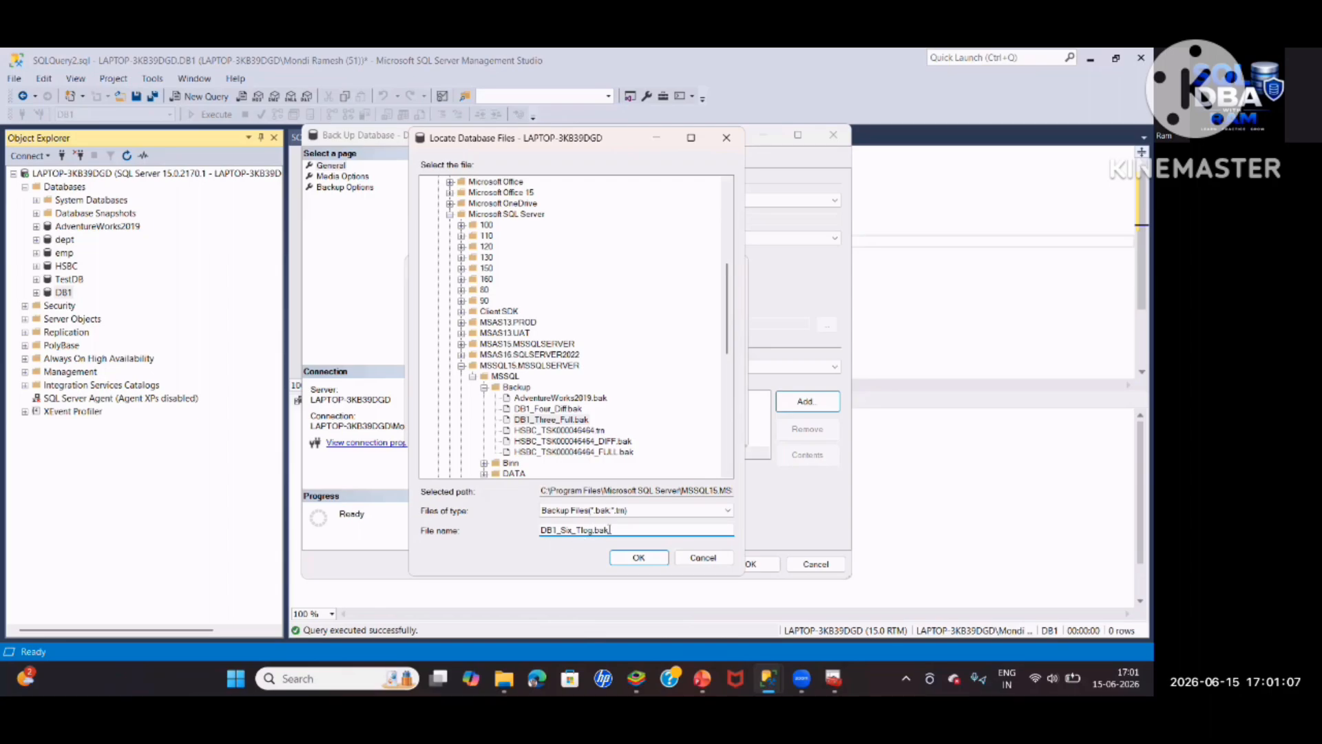
{"action": "key", "text": "BackSpace"}
{"action": "key", "text": "BackSpace"}
{"action": "key", "text": "Return"}
{"action": "left_click", "coordinate": [629, 426]}
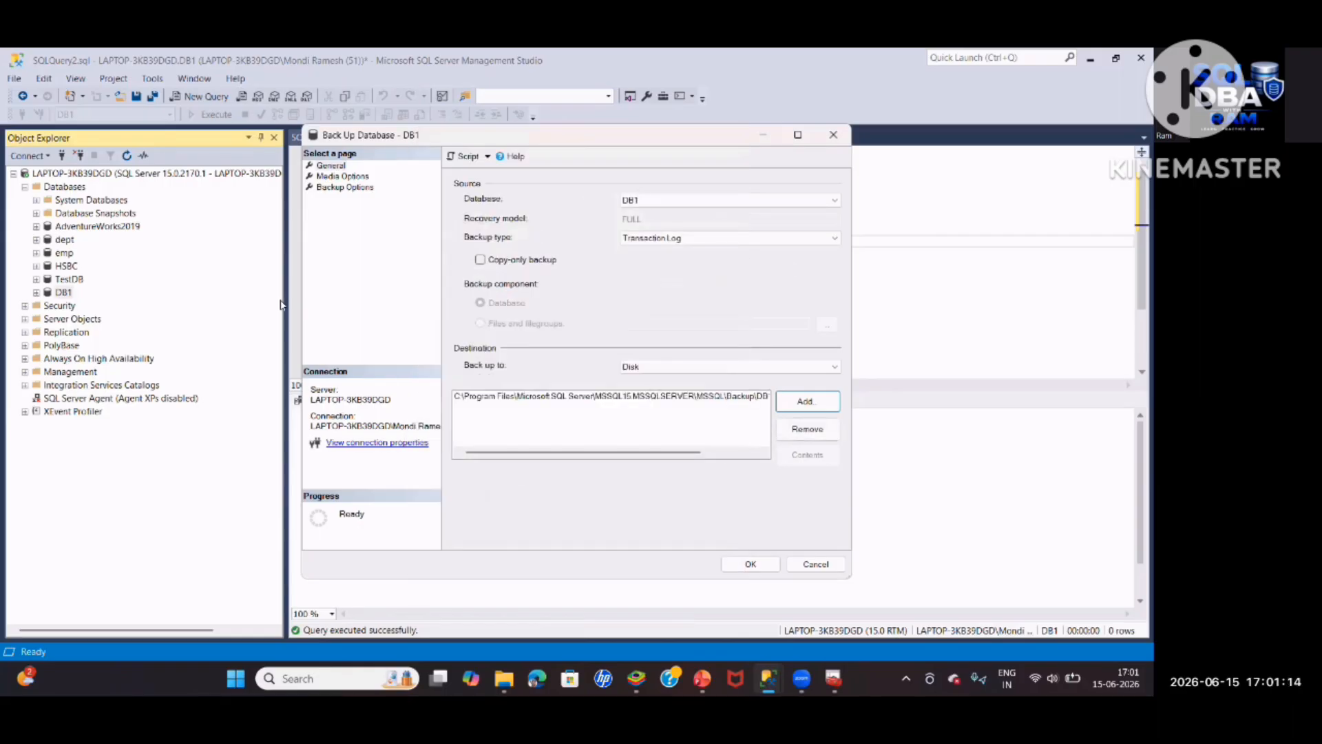
Review the media and backup set options, then run the log backup and dismiss the success message
{"action": "left_click", "coordinate": [342, 177]}
{"action": "left_click", "coordinate": [359, 189]}
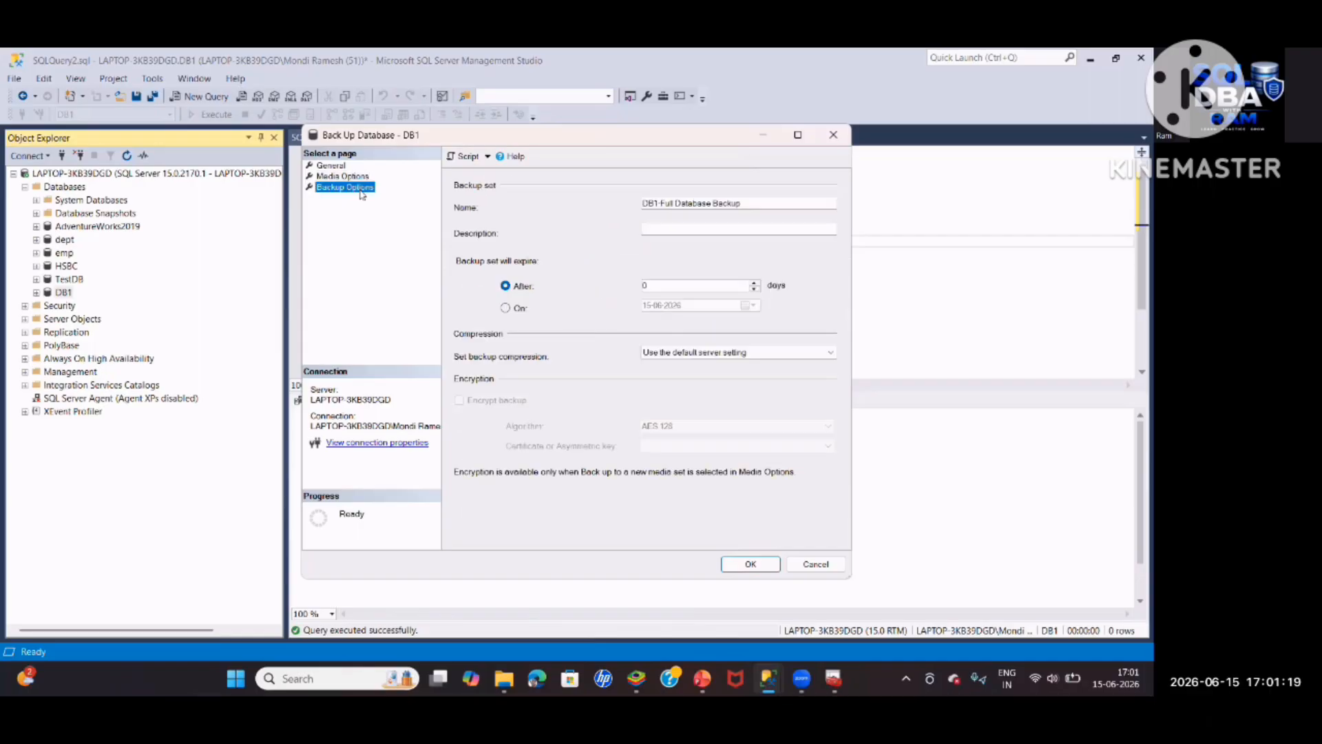
{"action": "left_click", "coordinate": [355, 166]}
{"action": "left_click", "coordinate": [749, 568]}
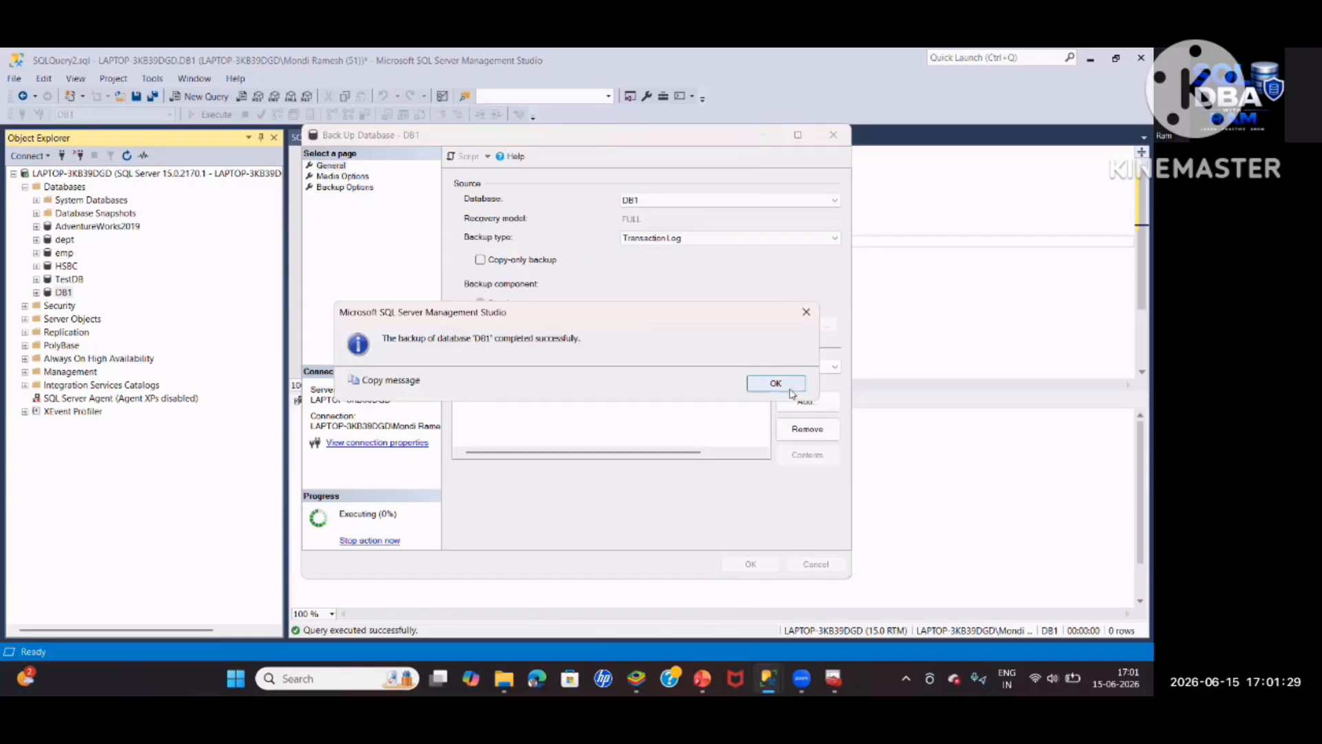
{"action": "left_click", "coordinate": [789, 386]}
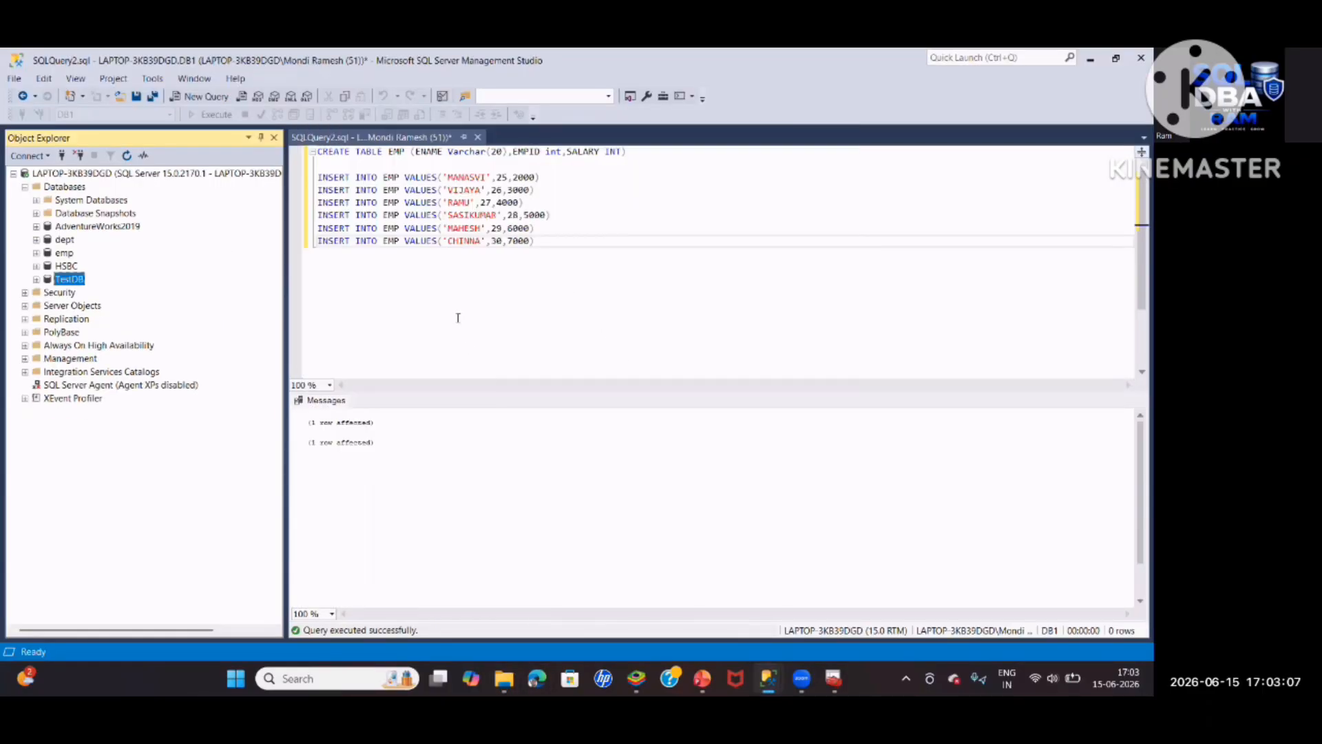
Switch back to the query script once DB1 is deleted
{"action": "left_click", "coordinate": [458, 317]}
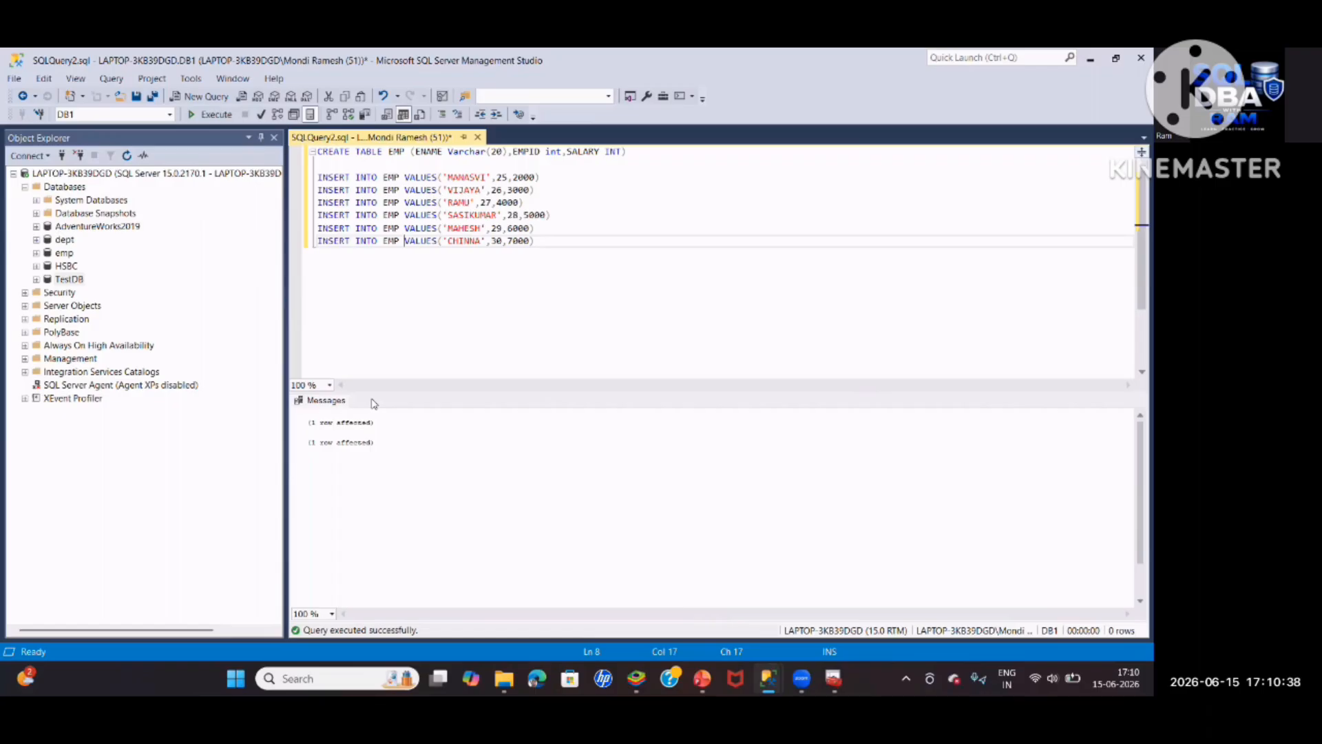
Start a database restore from the Databases folder using DB1_Three_Full.bak as the backup device
{"action": "right_click", "coordinate": [64, 187]}
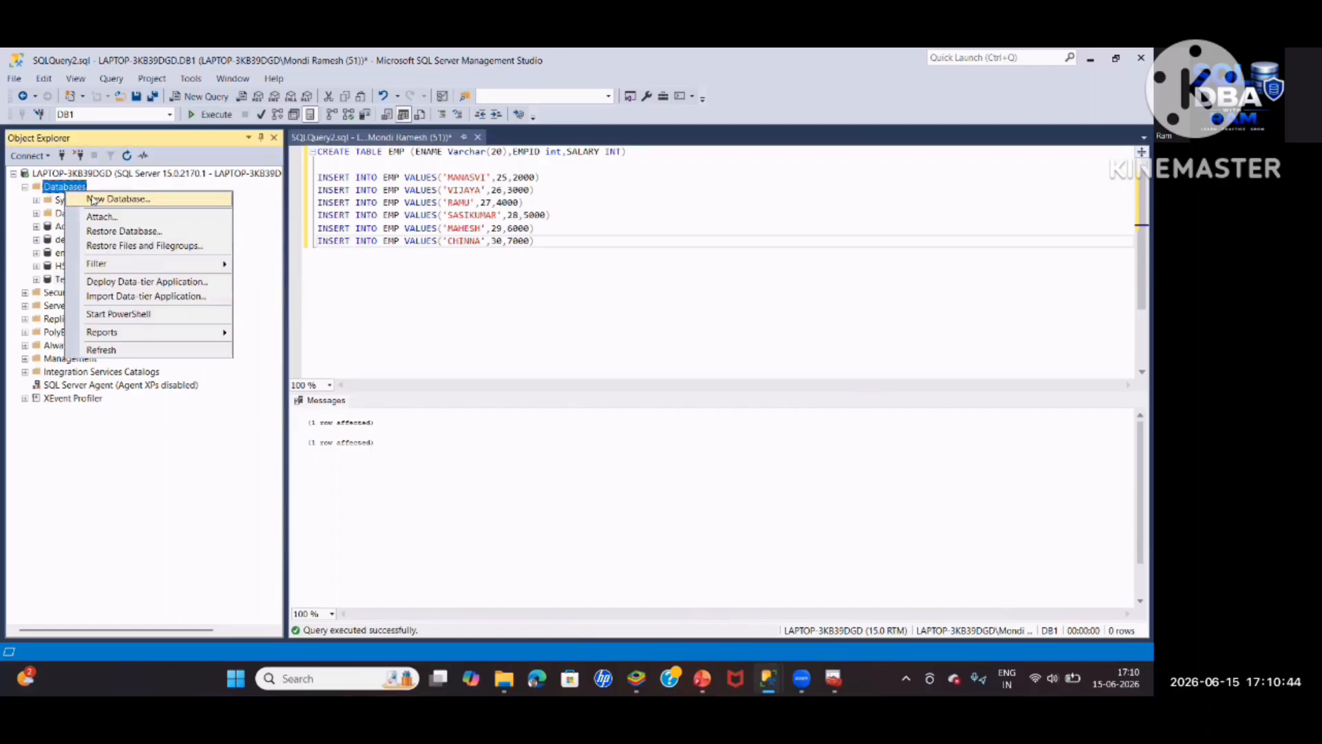
{"action": "left_click", "coordinate": [101, 348]}
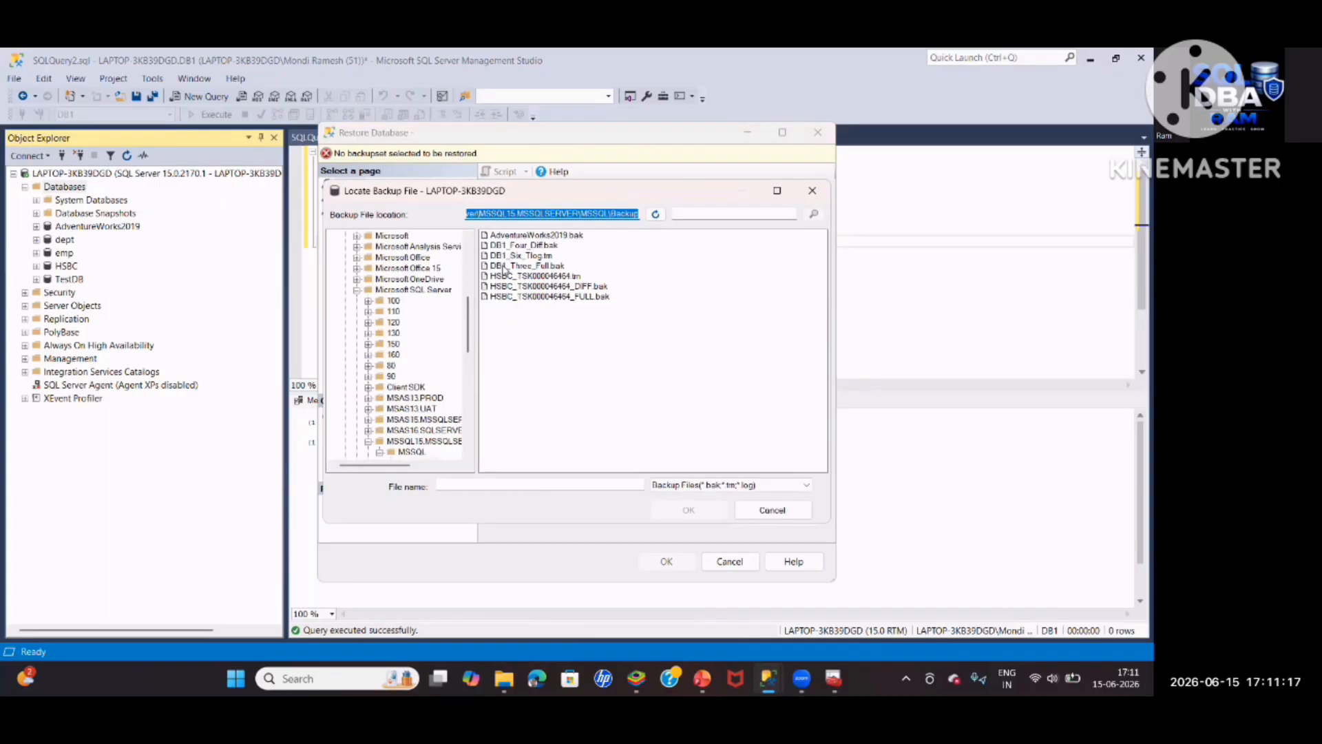
{"action": "left_click", "coordinate": [530, 267]}
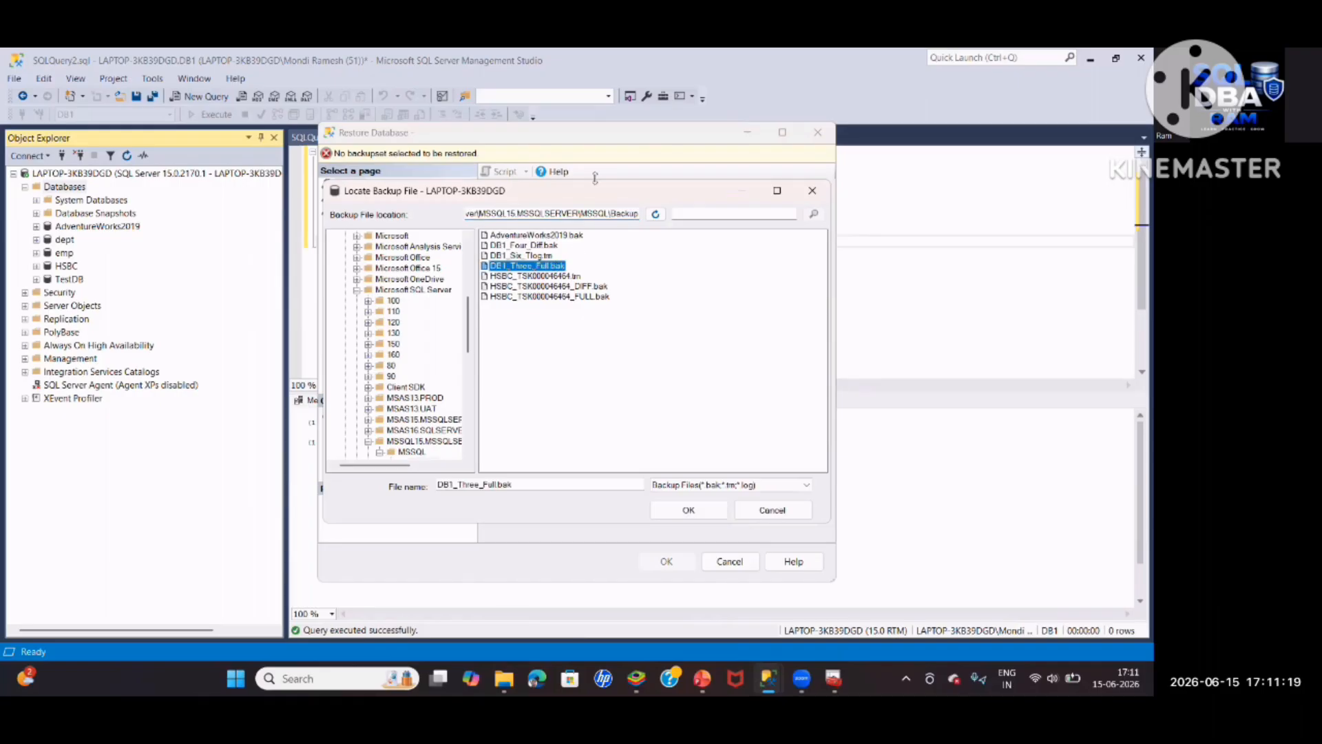
{"action": "left_click", "coordinate": [688, 510]}
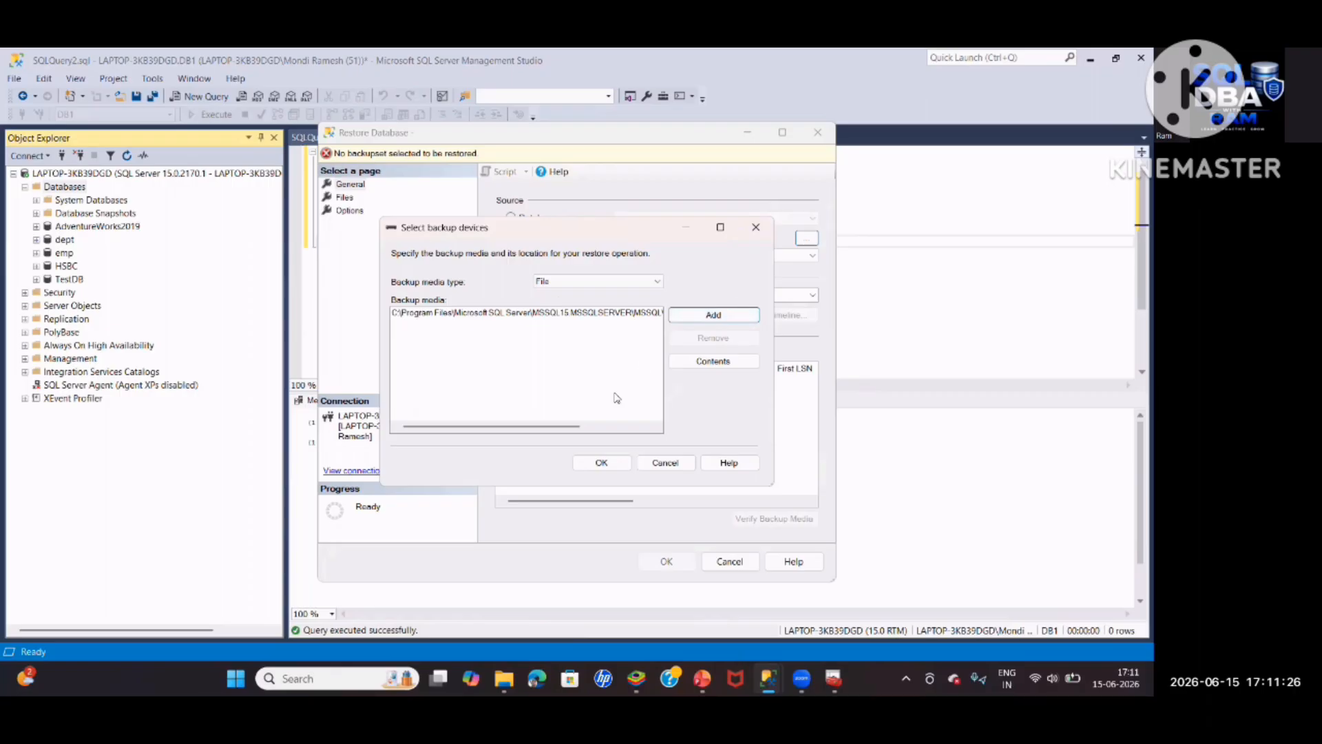
{"action": "left_click", "coordinate": [602, 462]}
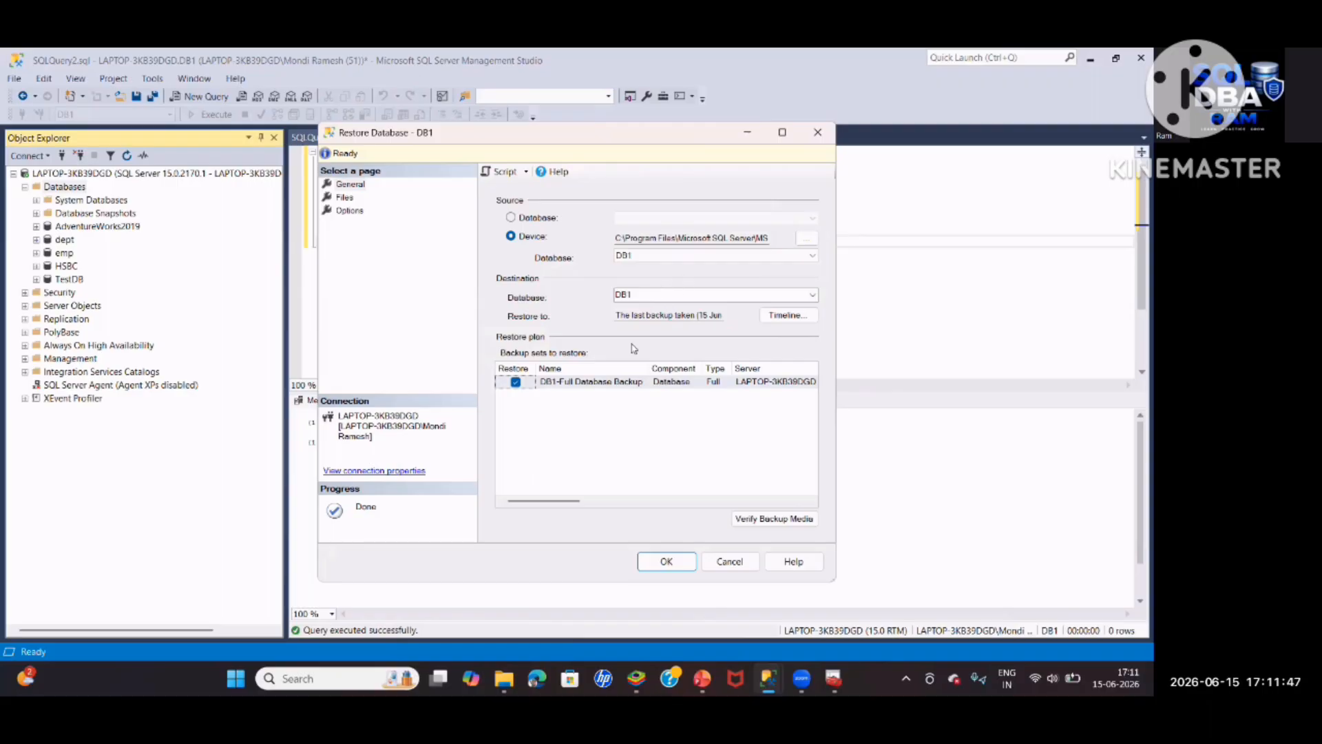
Scroll the Backup sets grid to inspect the full backup's LSN and date columns
{"action": "left_click_drag", "start_coordinate": [580, 501], "coordinate": [767, 508]}
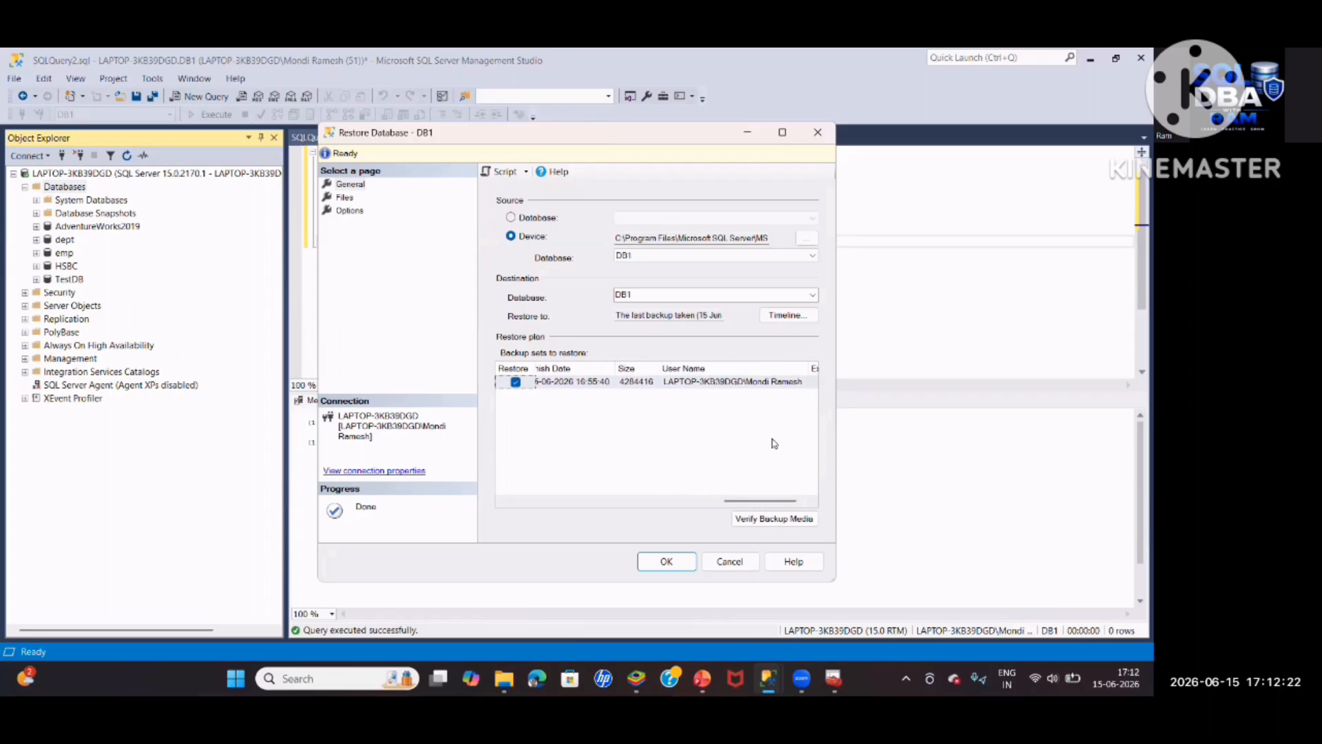
{"action": "left_click_drag", "start_coordinate": [766, 502], "coordinate": [637, 458]}
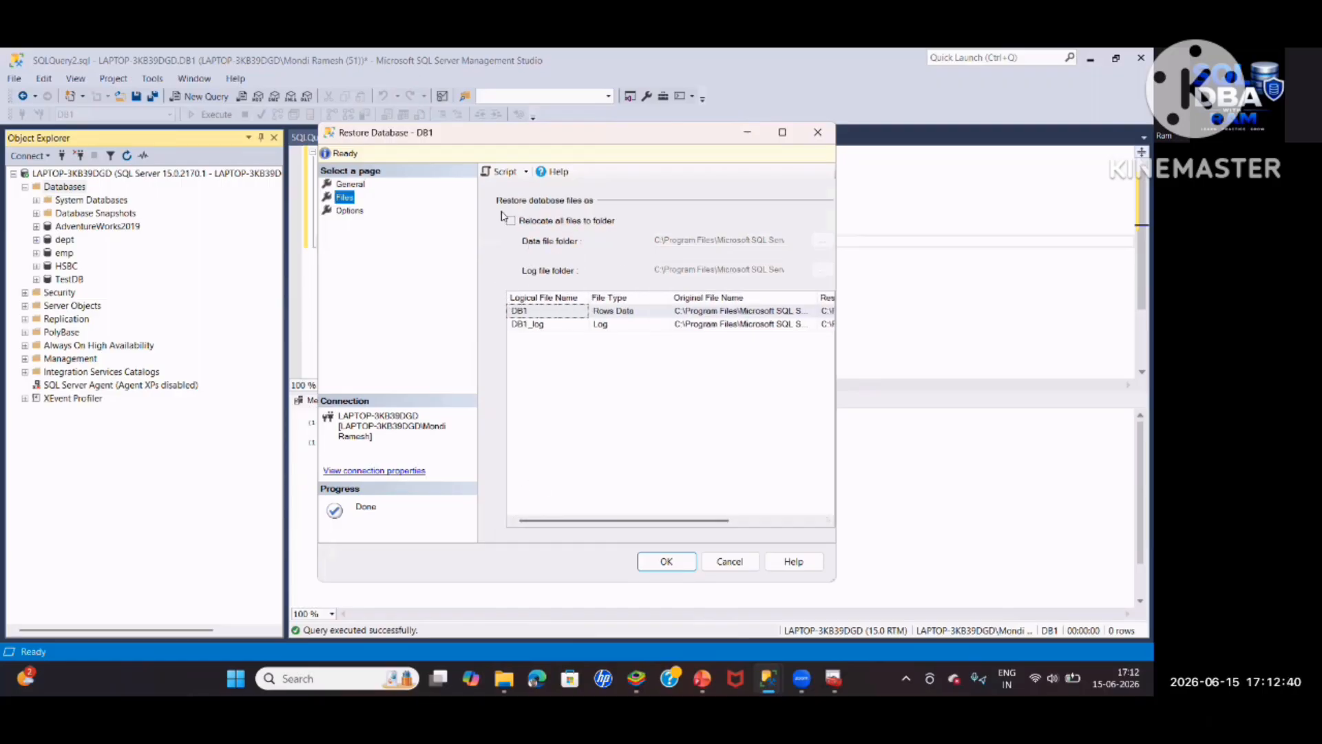
Tick Relocate all files to folder and scroll the grid to check DB1's data and log file paths
{"action": "left_click", "coordinate": [510, 220]}
{"action": "left_click_drag", "start_coordinate": [563, 519], "coordinate": [656, 520]}
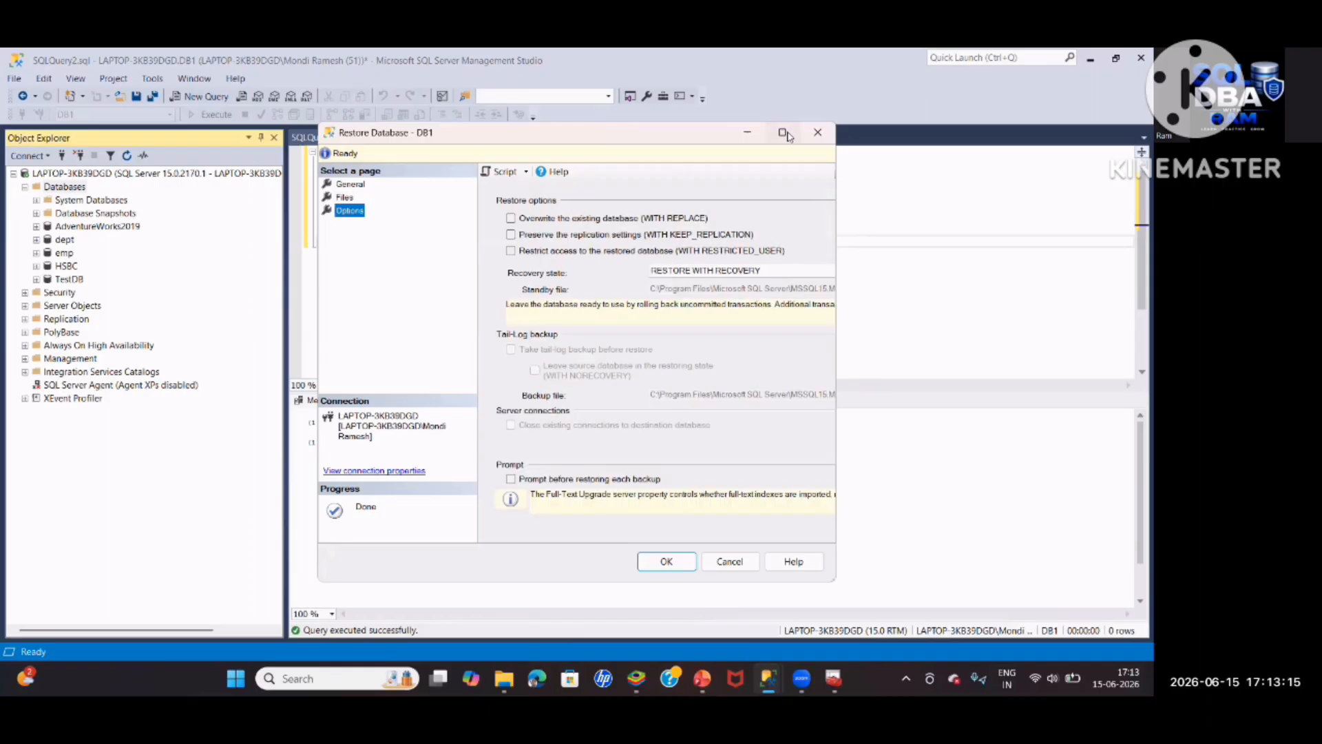
Maximize the Restore Database dialog and set the recovery state to RESTORE WITH NORECOVERY
{"action": "left_click", "coordinate": [783, 133]}
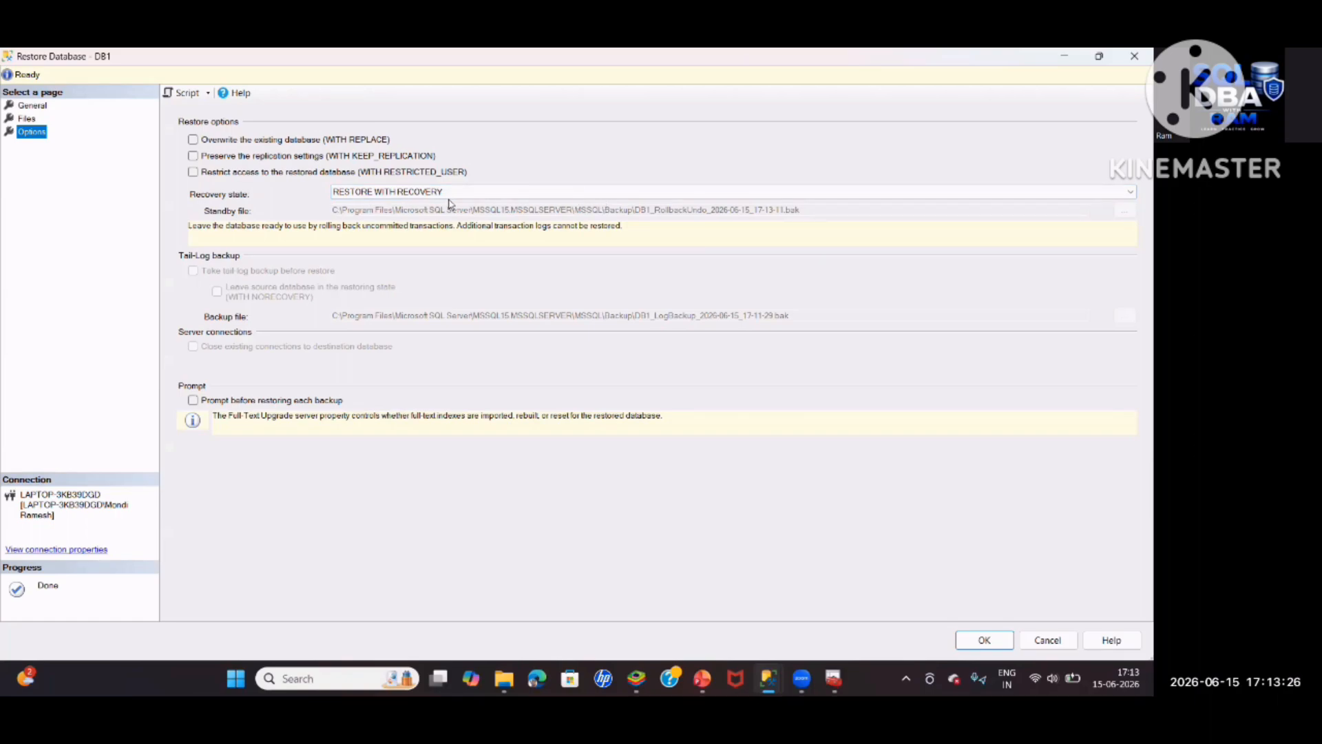
{"action": "left_click", "coordinate": [503, 199]}
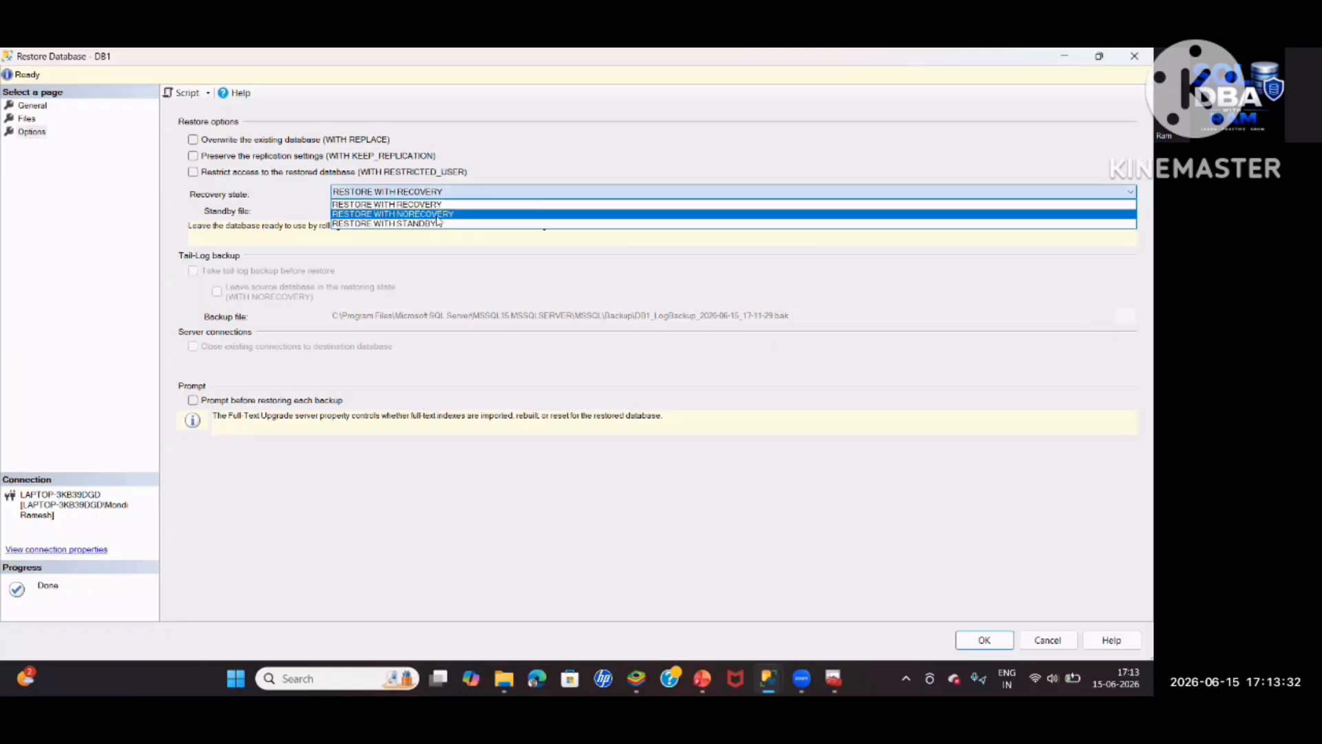
{"action": "left_click", "coordinate": [438, 219]}
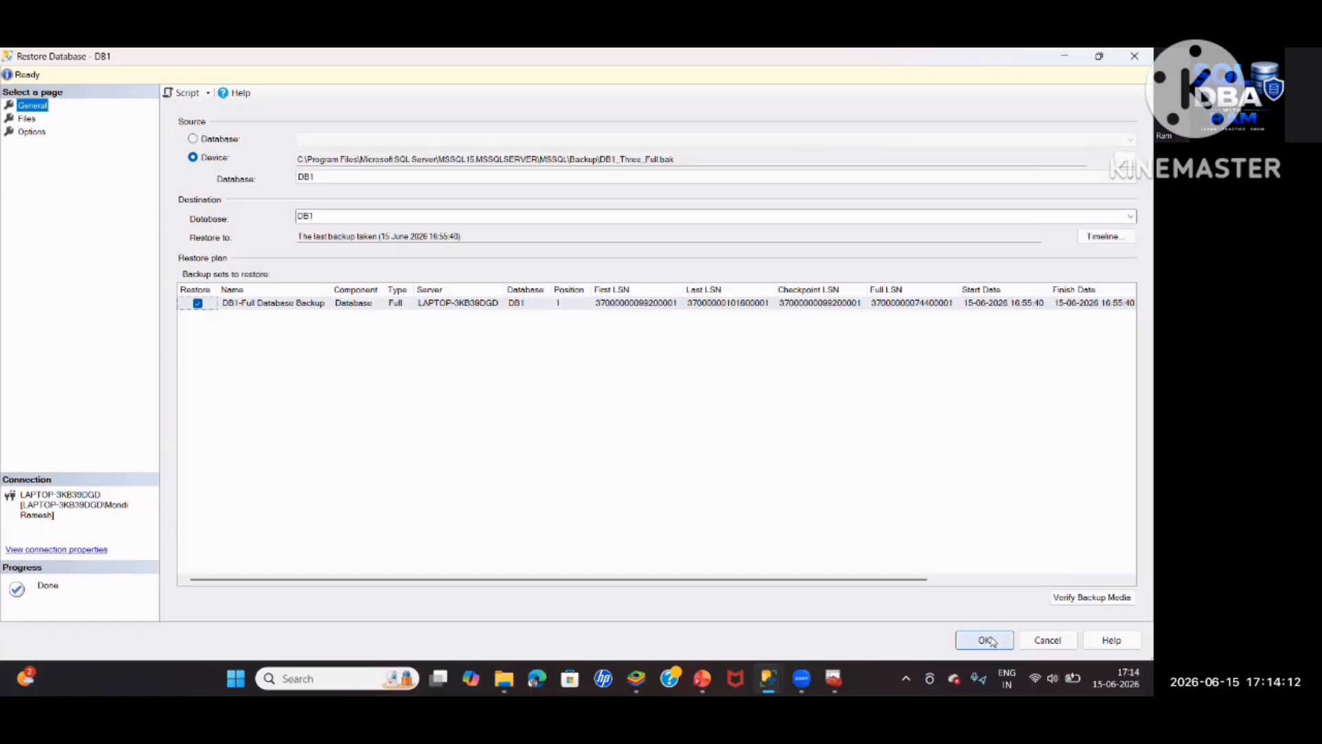
Run the full-backup restore of DB1 and dismiss the success message
{"action": "left_click", "coordinate": [986, 640]}
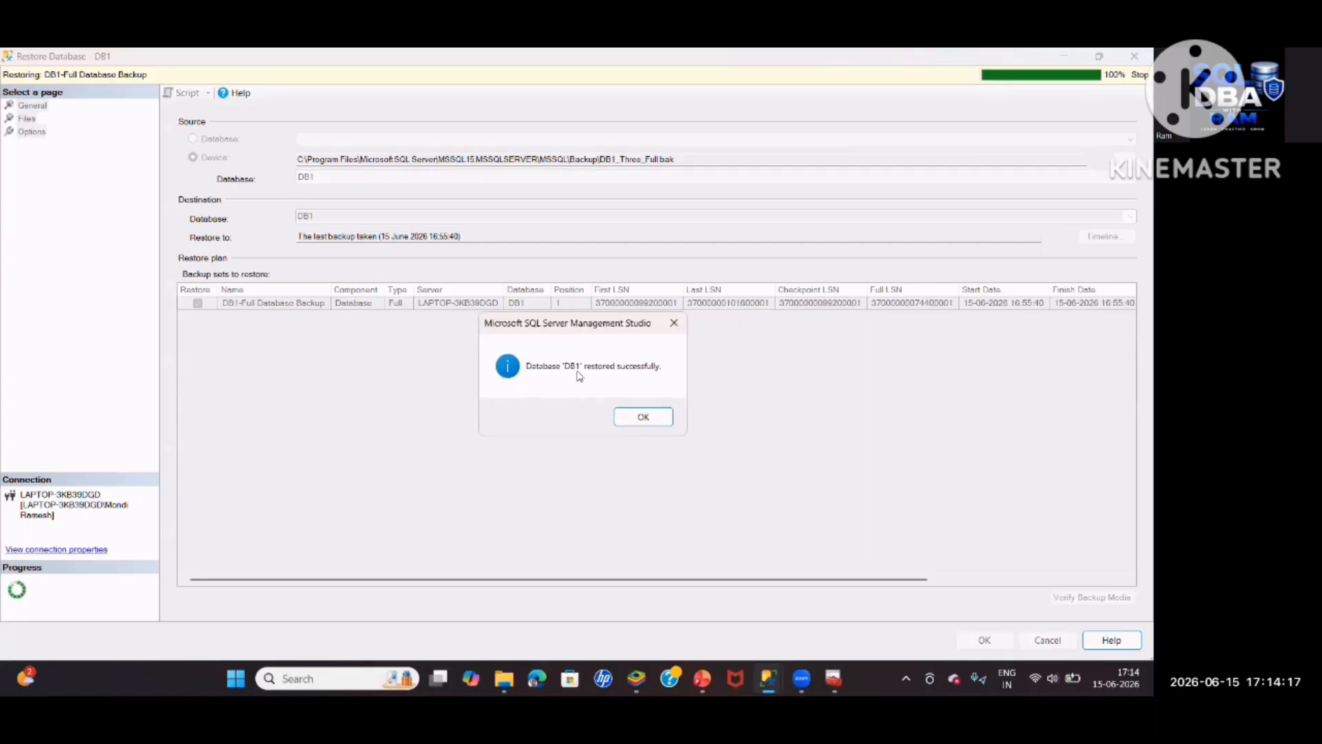
{"action": "left_click", "coordinate": [635, 417]}
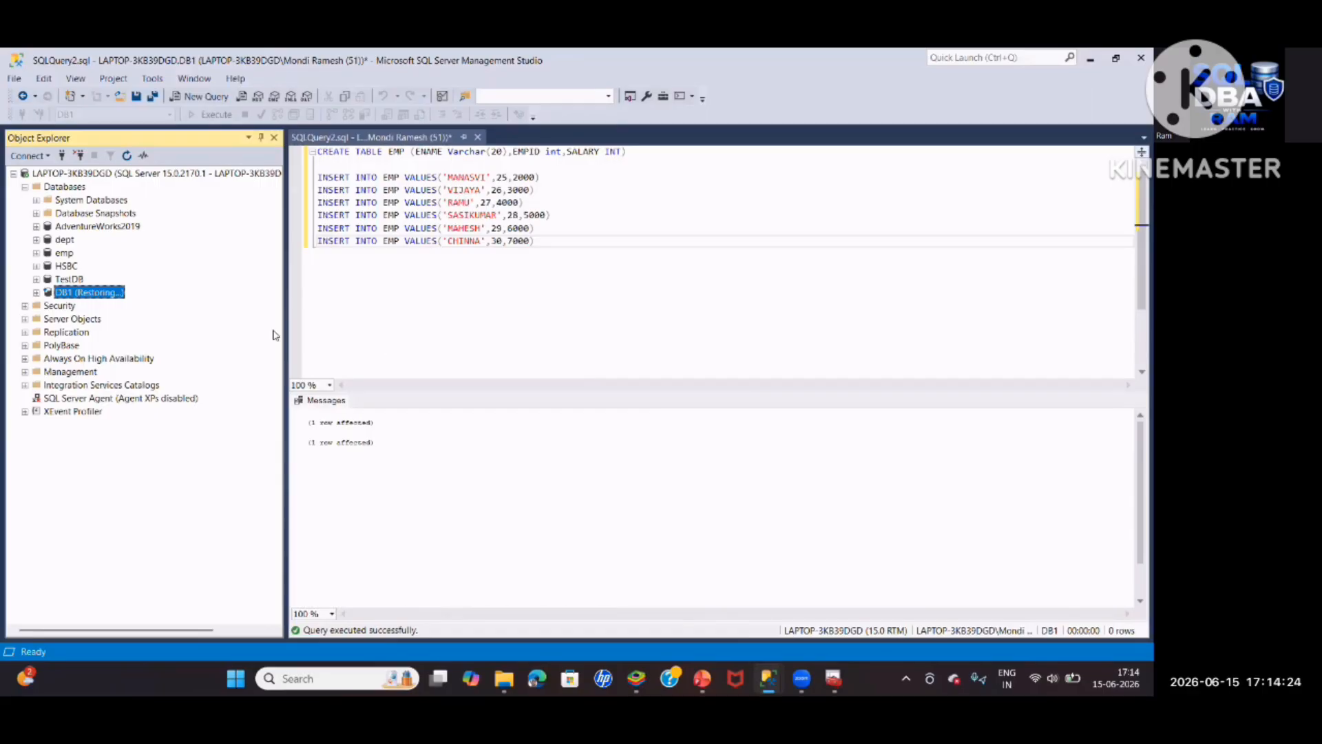
Open a DB1 restore from device DB1_Four_Diff.bak, the differential backup
{"action": "right_click", "coordinate": [90, 294]}
{"action": "mouse_move", "coordinate": [130, 347]}
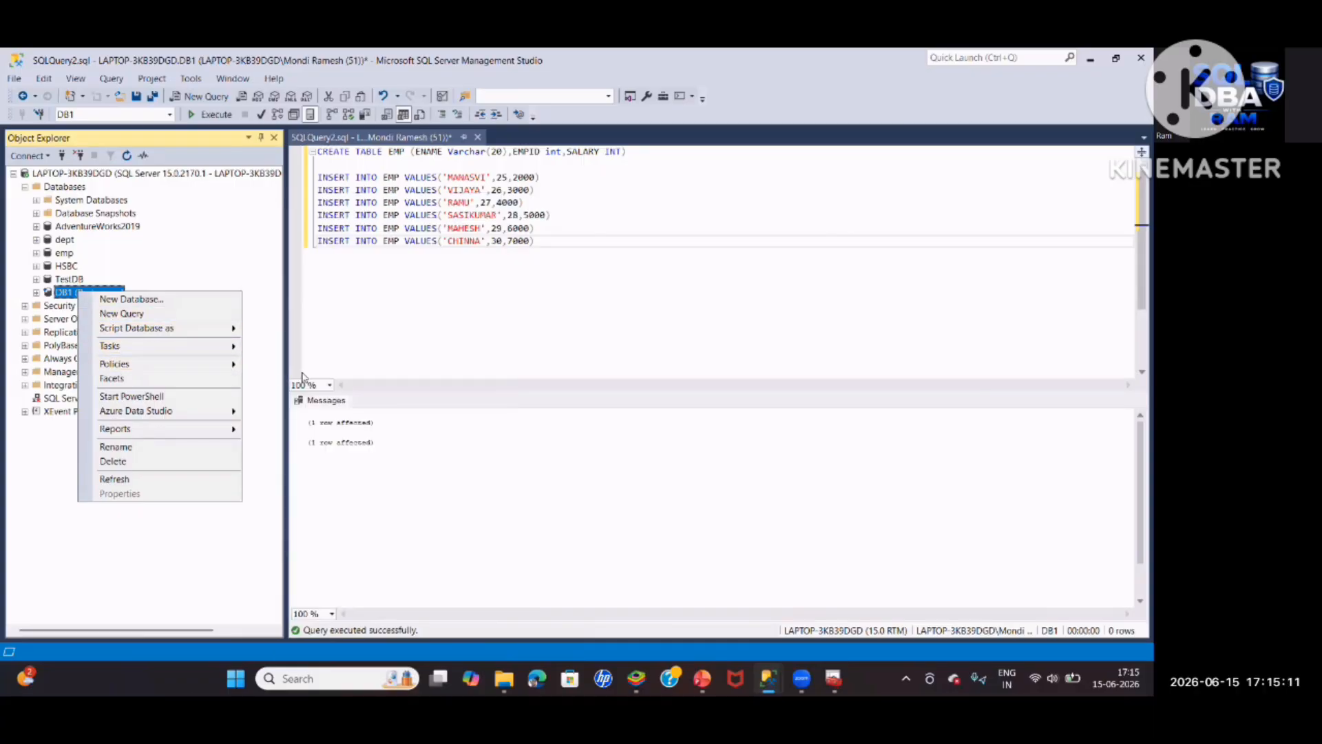
{"action": "mouse_move", "coordinate": [217, 355]}
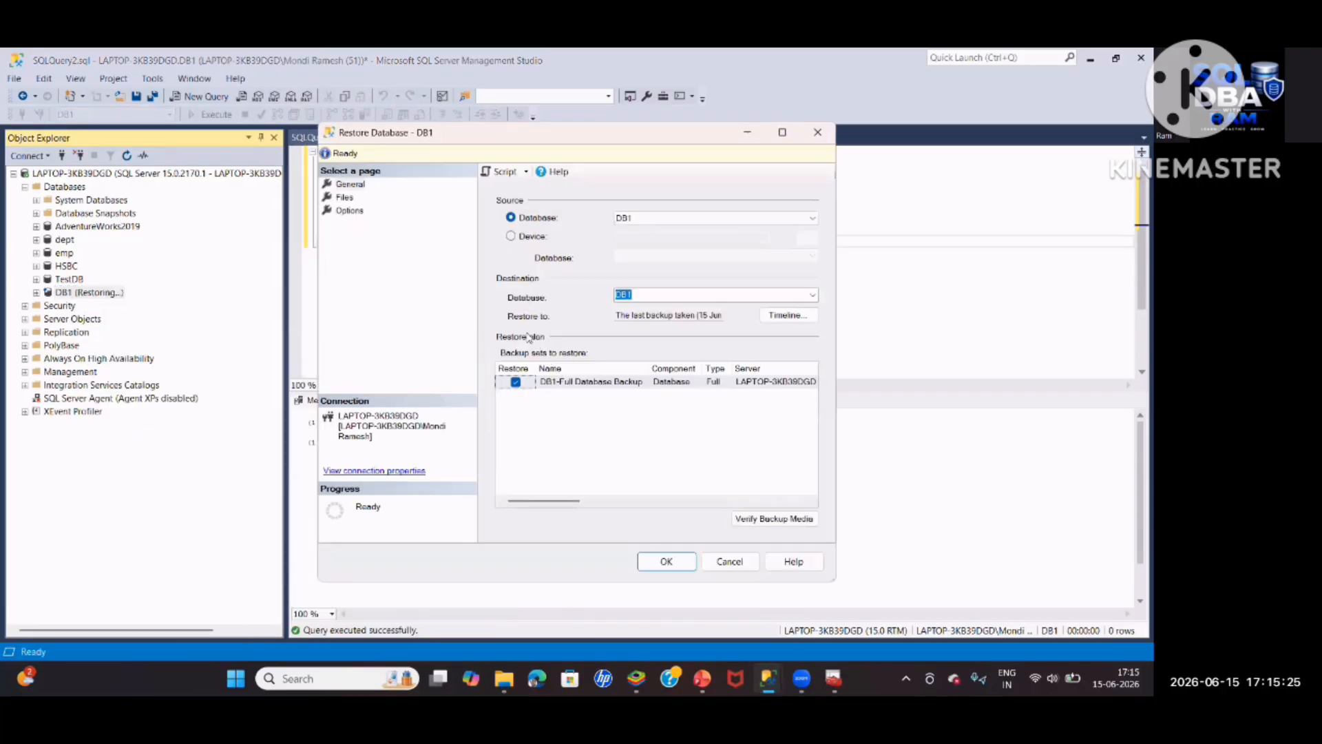
{"action": "left_click", "coordinate": [694, 319]}
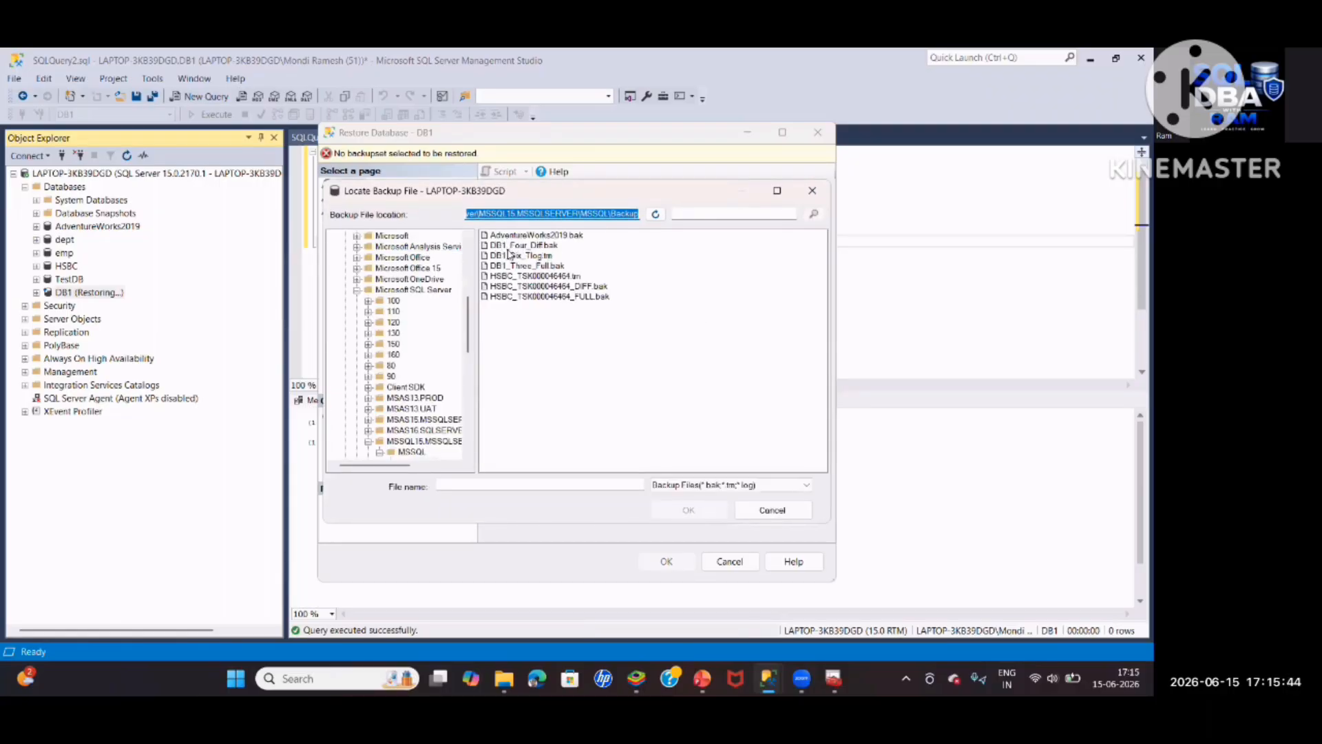
{"action": "left_click", "coordinate": [532, 246]}
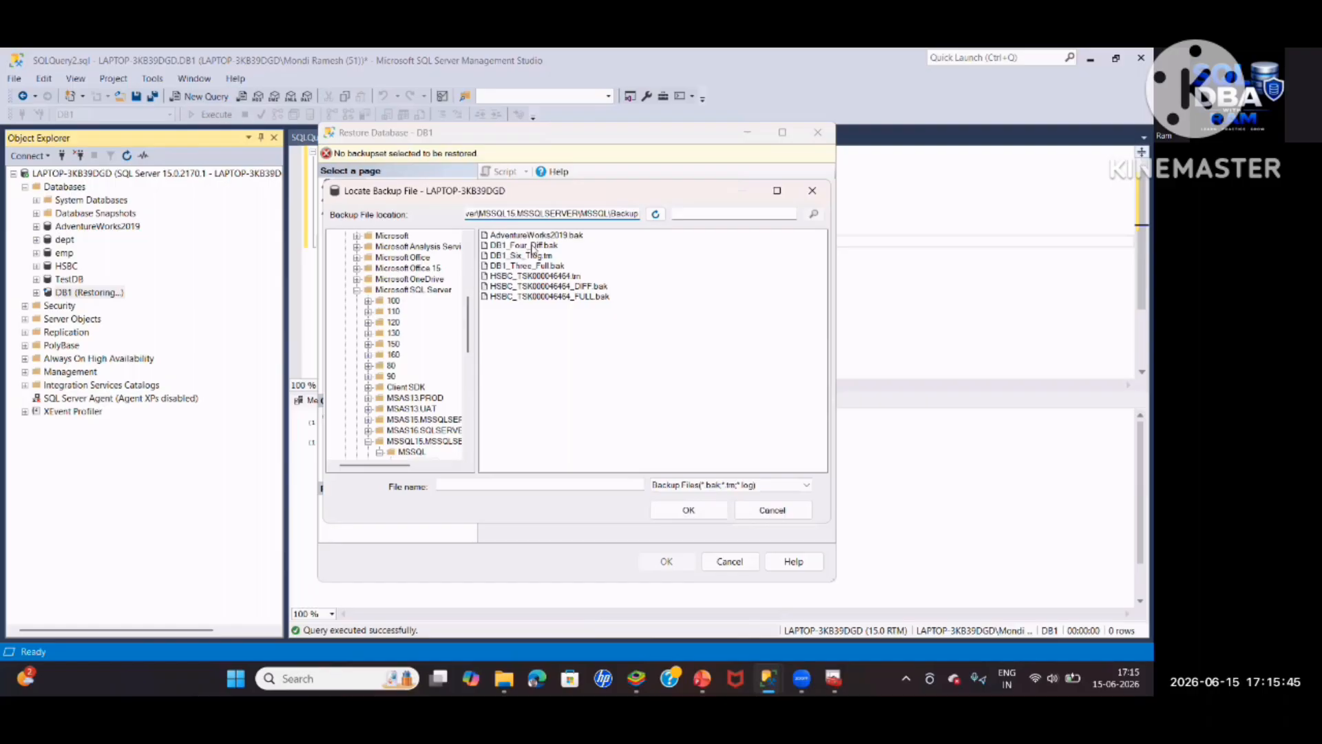
{"action": "left_click", "coordinate": [670, 511]}
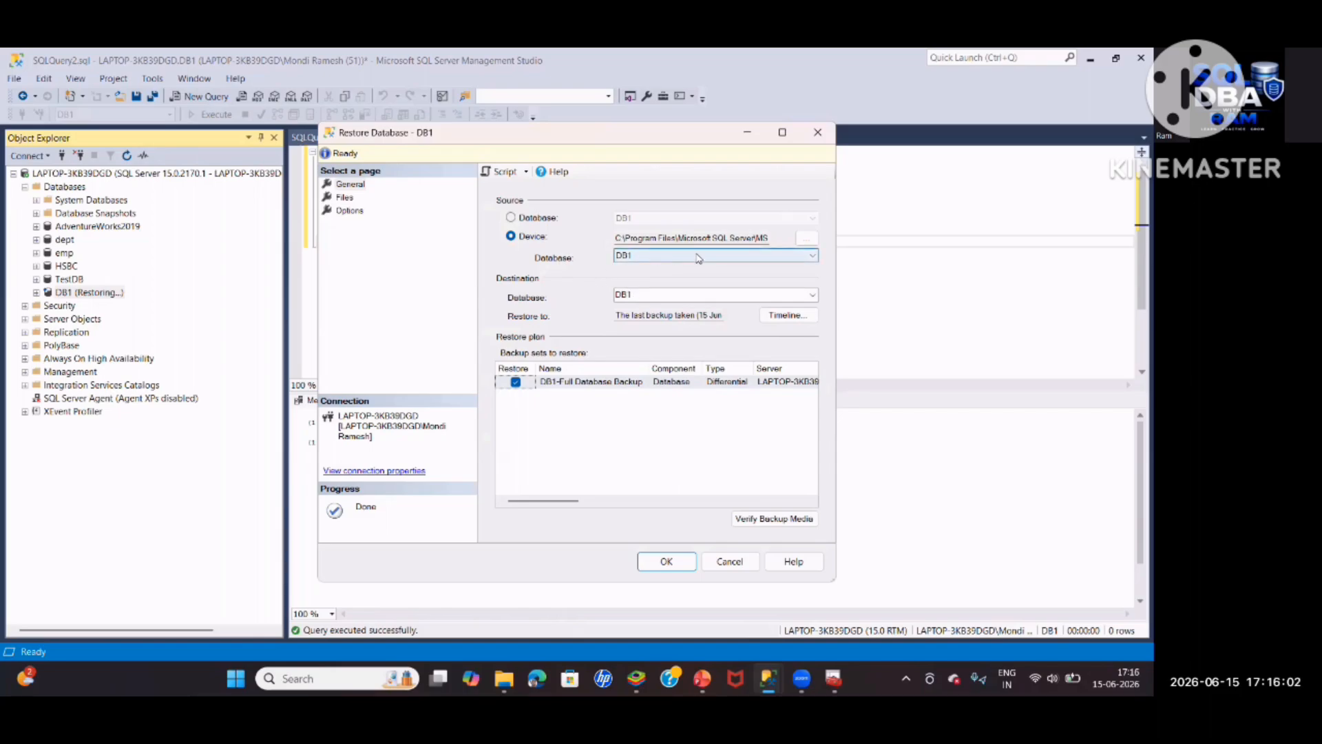
Enable Overwrite the existing database (WITH REPLACE) and set recovery state to RESTORE WITH NORECOVERY
{"action": "left_click", "coordinate": [358, 210]}
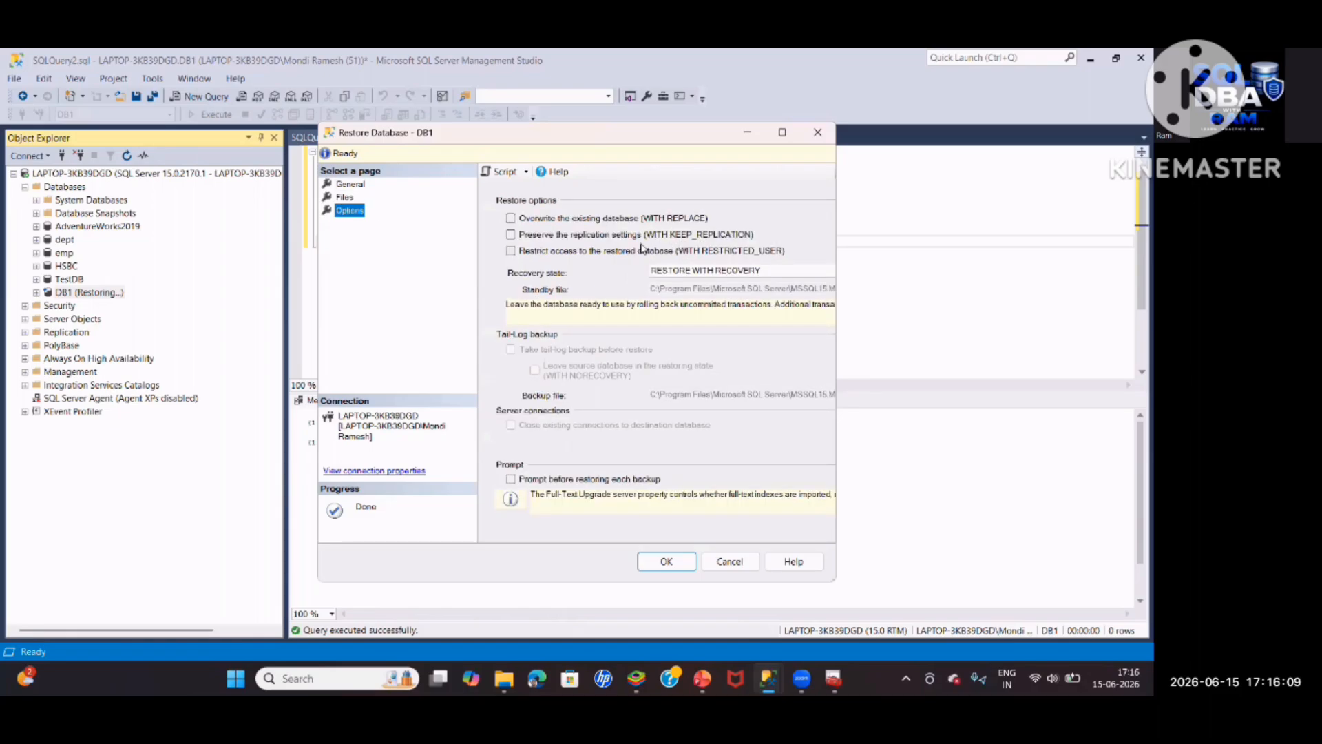
{"action": "left_click", "coordinate": [535, 218]}
{"action": "left_click", "coordinate": [730, 270]}
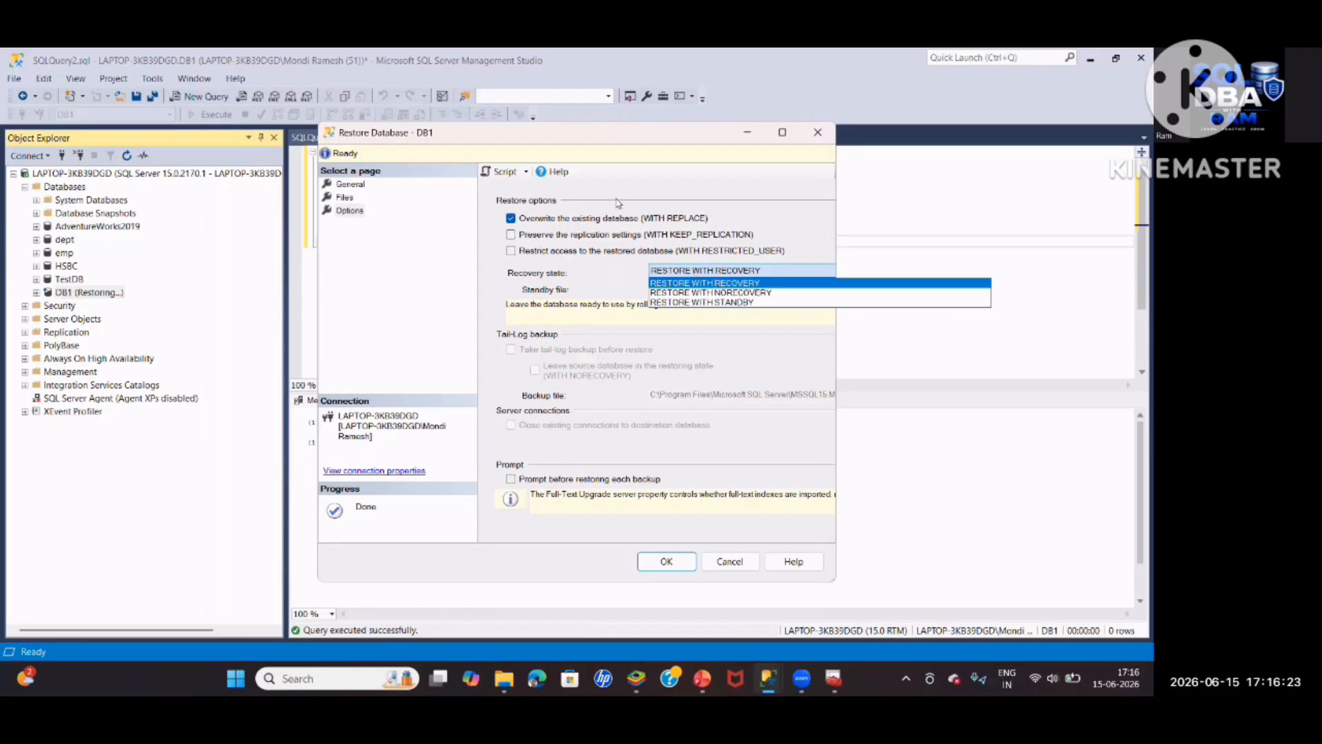
{"action": "left_click", "coordinate": [705, 296]}
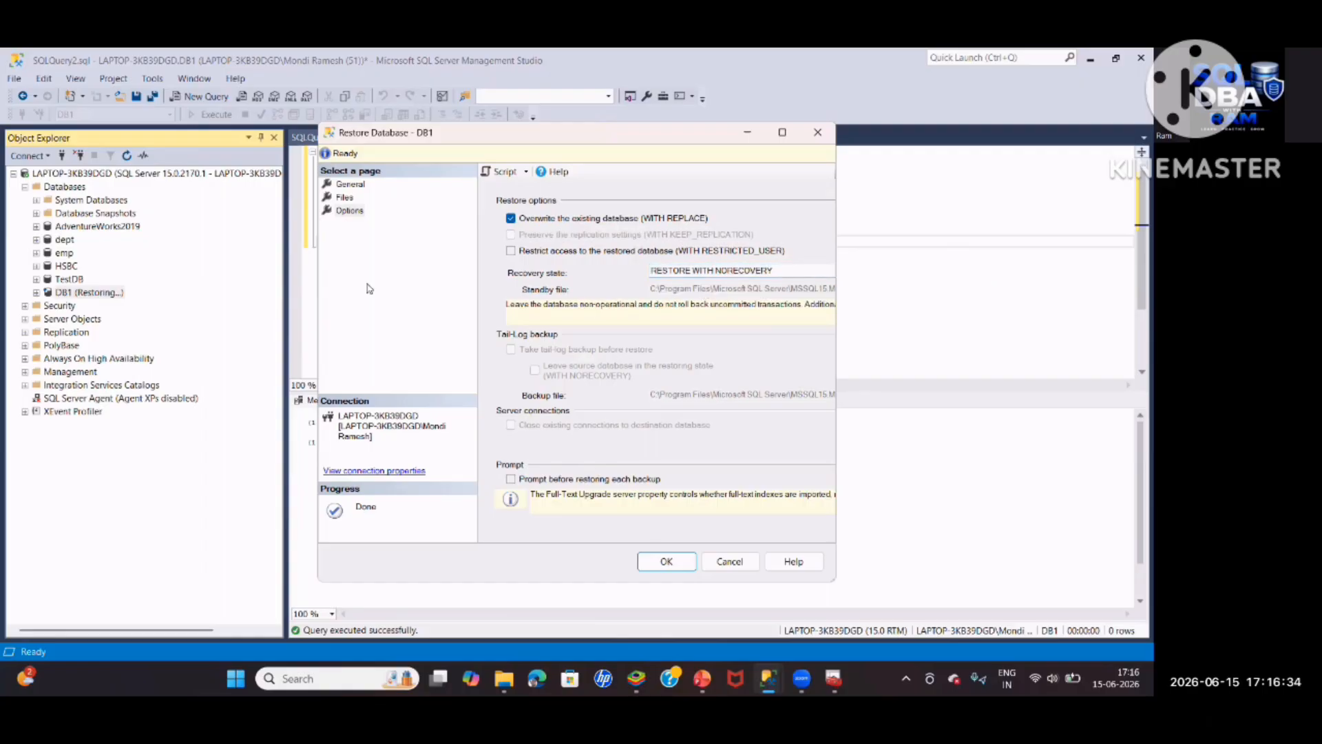
{"action": "left_click", "coordinate": [344, 197]}
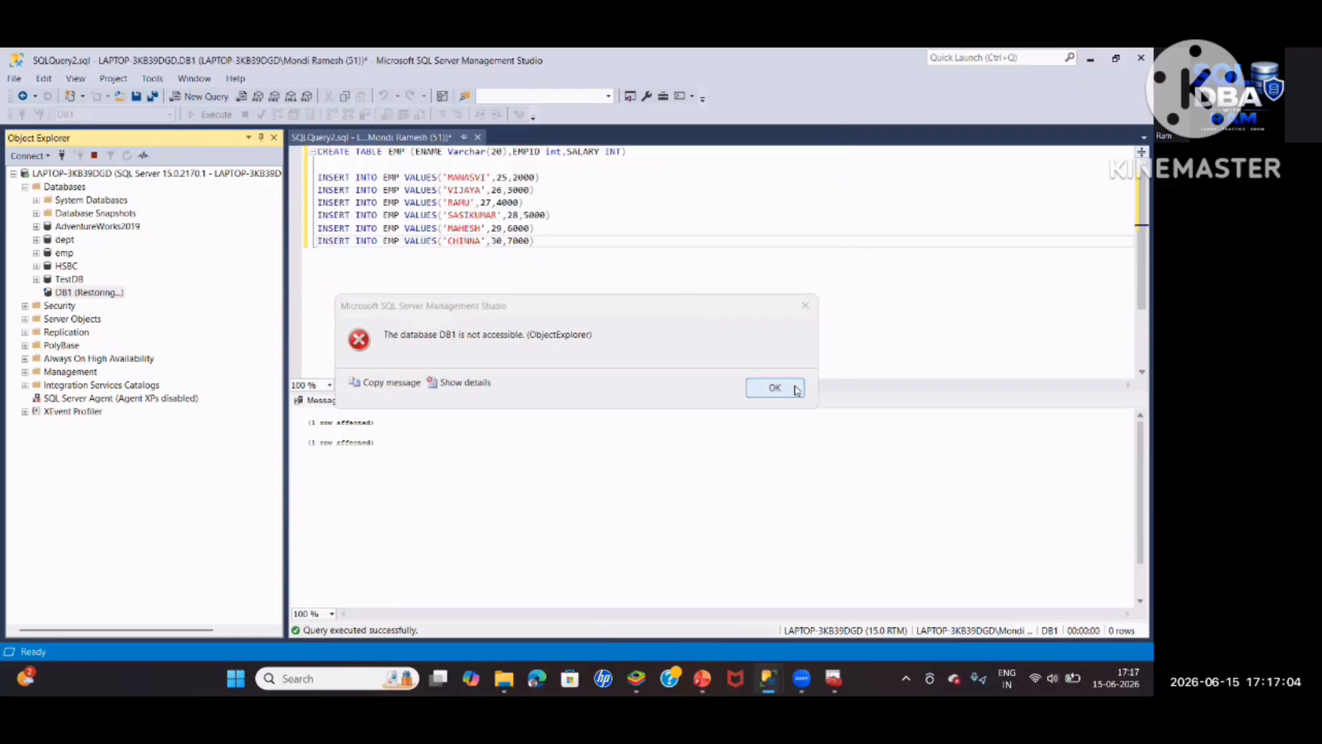
Dismiss the DB1 not accessible error and set up a DB1 restore from DB1_Six_Tlog.trn
{"action": "left_click", "coordinate": [775, 388]}
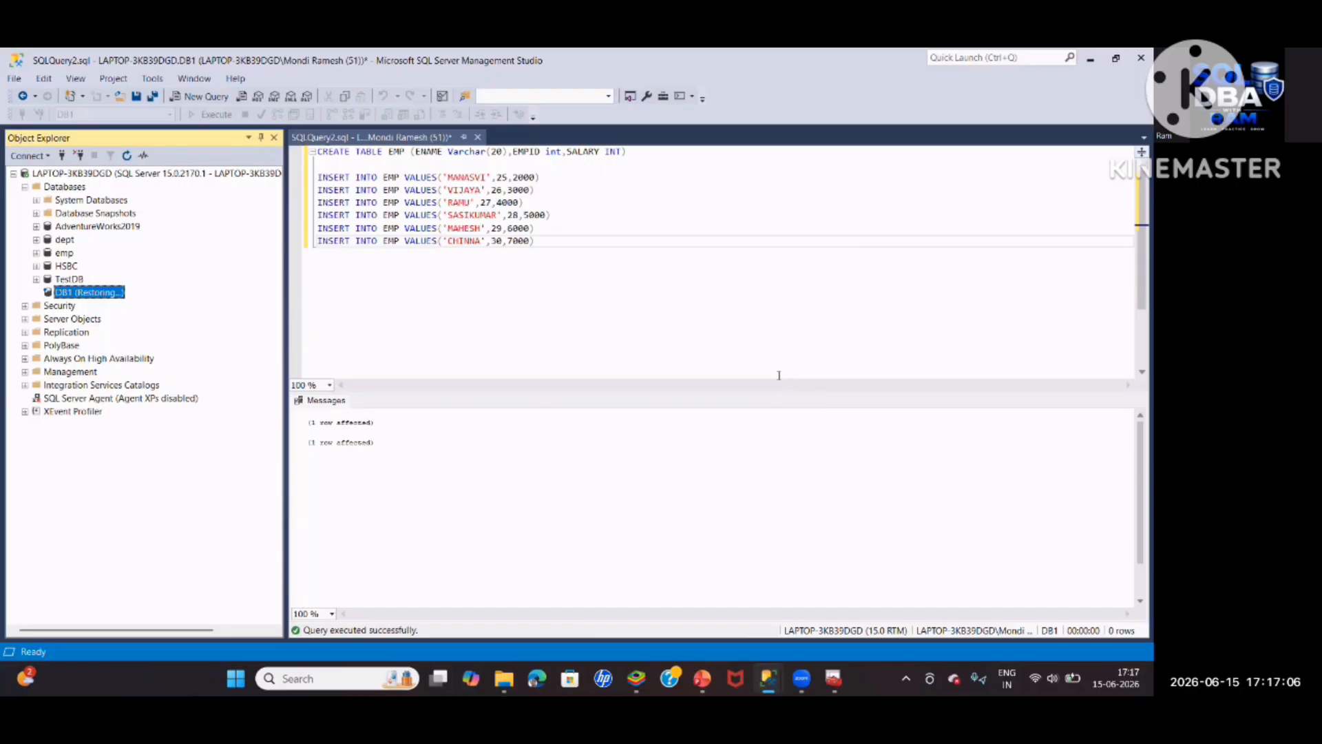
{"action": "right_click", "coordinate": [86, 292]}
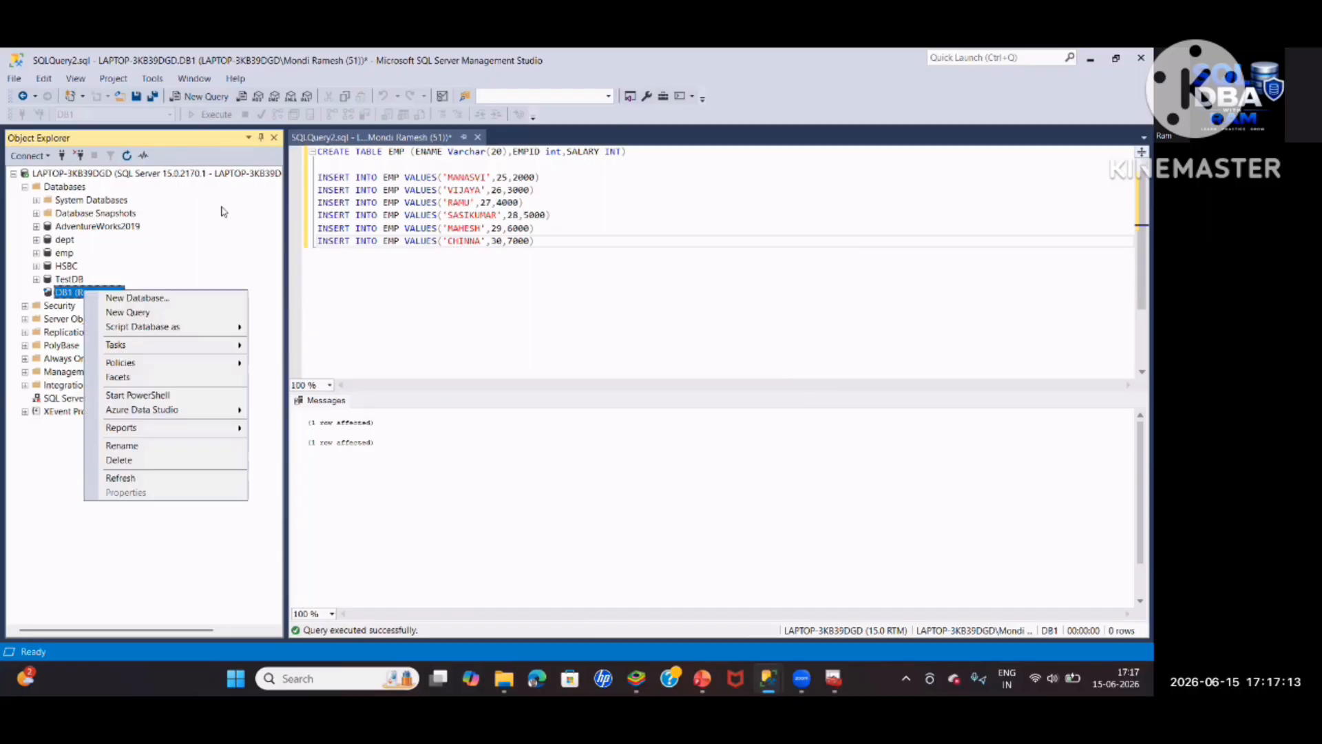
{"action": "mouse_move", "coordinate": [115, 344]}
{"action": "mouse_move", "coordinate": [292, 363]}
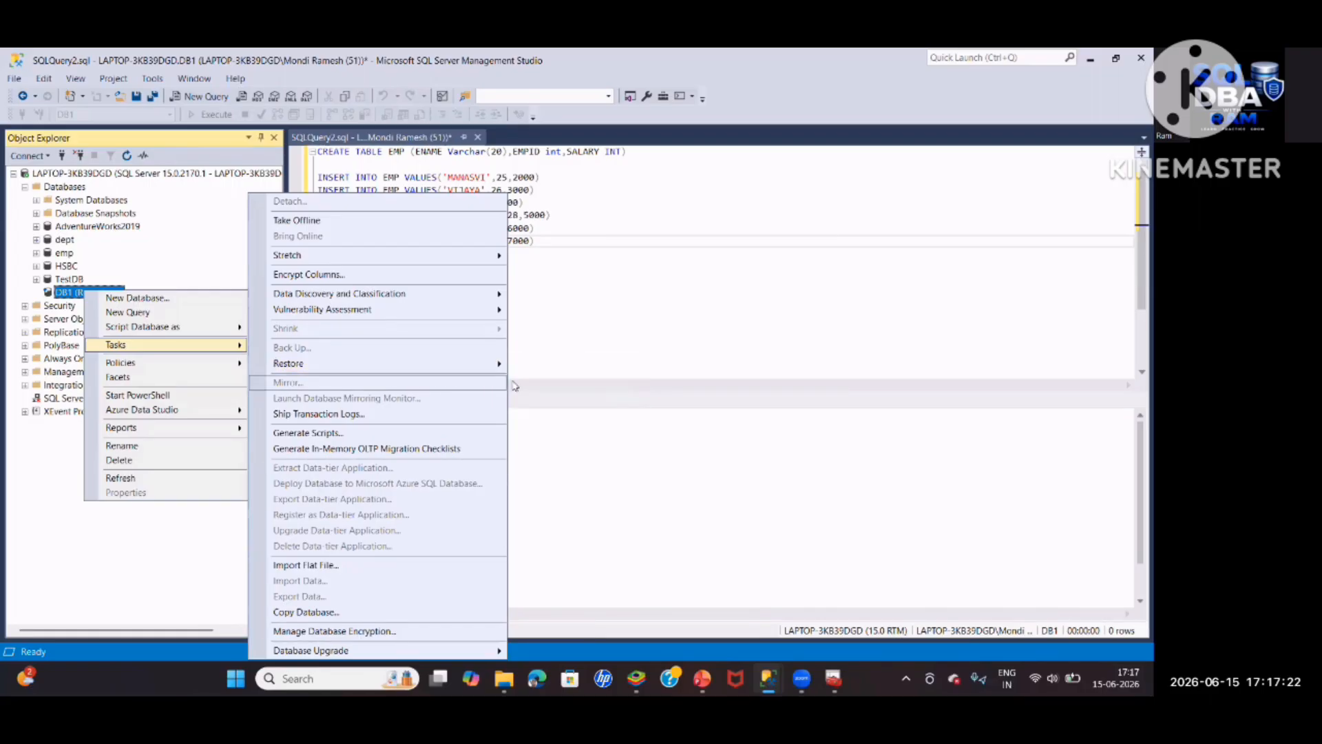
{"action": "left_click", "coordinate": [551, 365]}
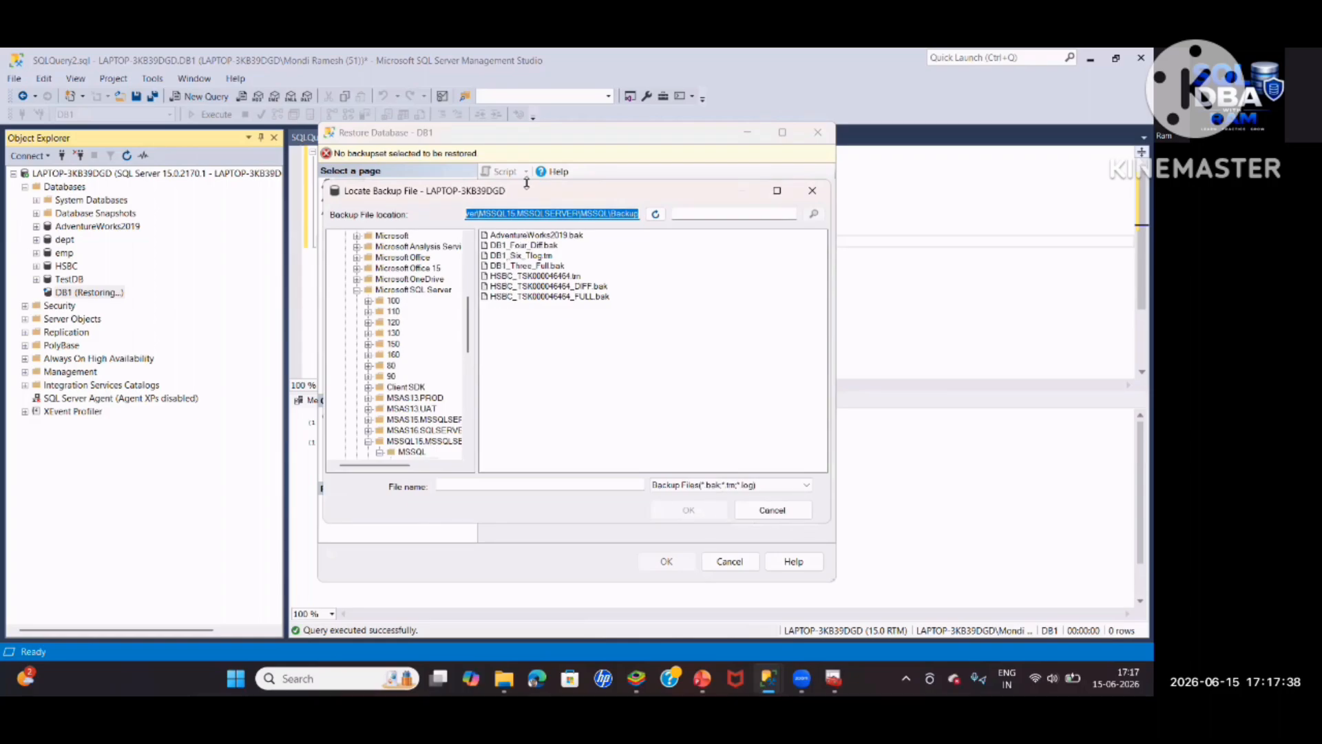
{"action": "left_click", "coordinate": [502, 256]}
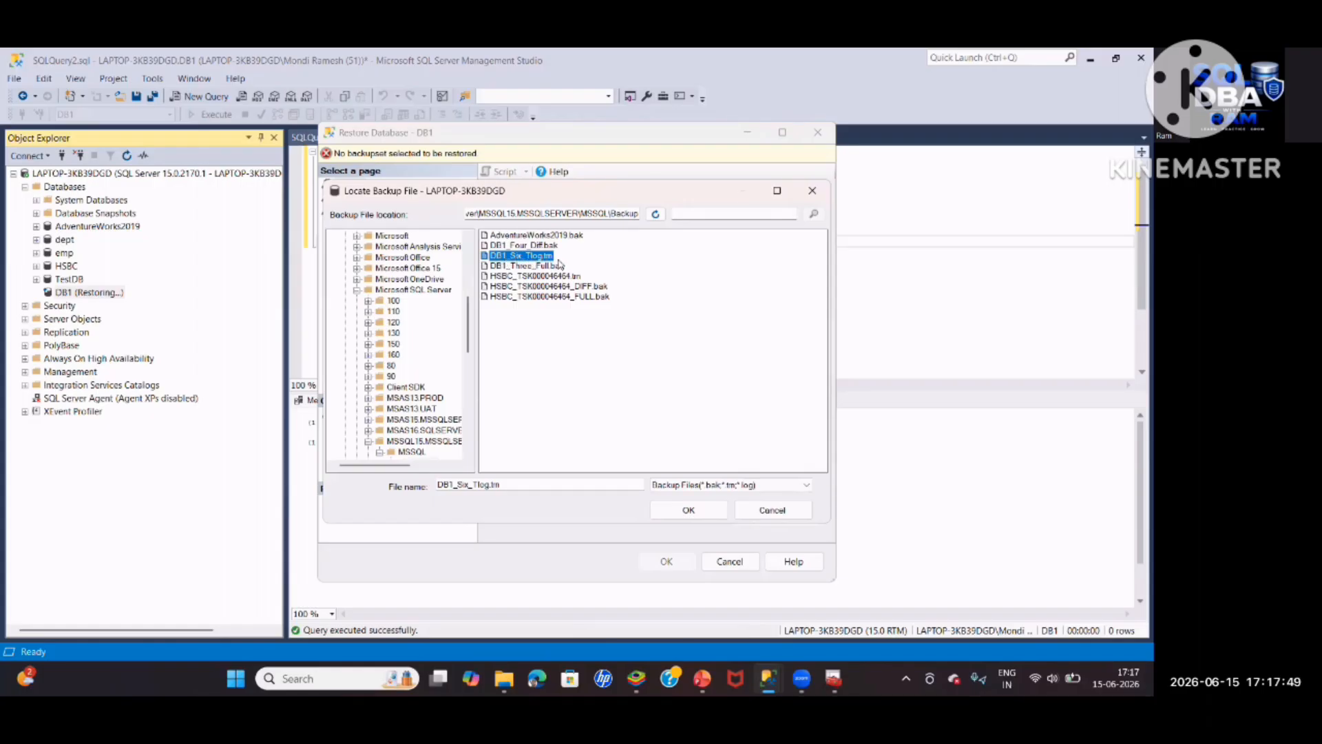
{"action": "key", "text": "Return"}
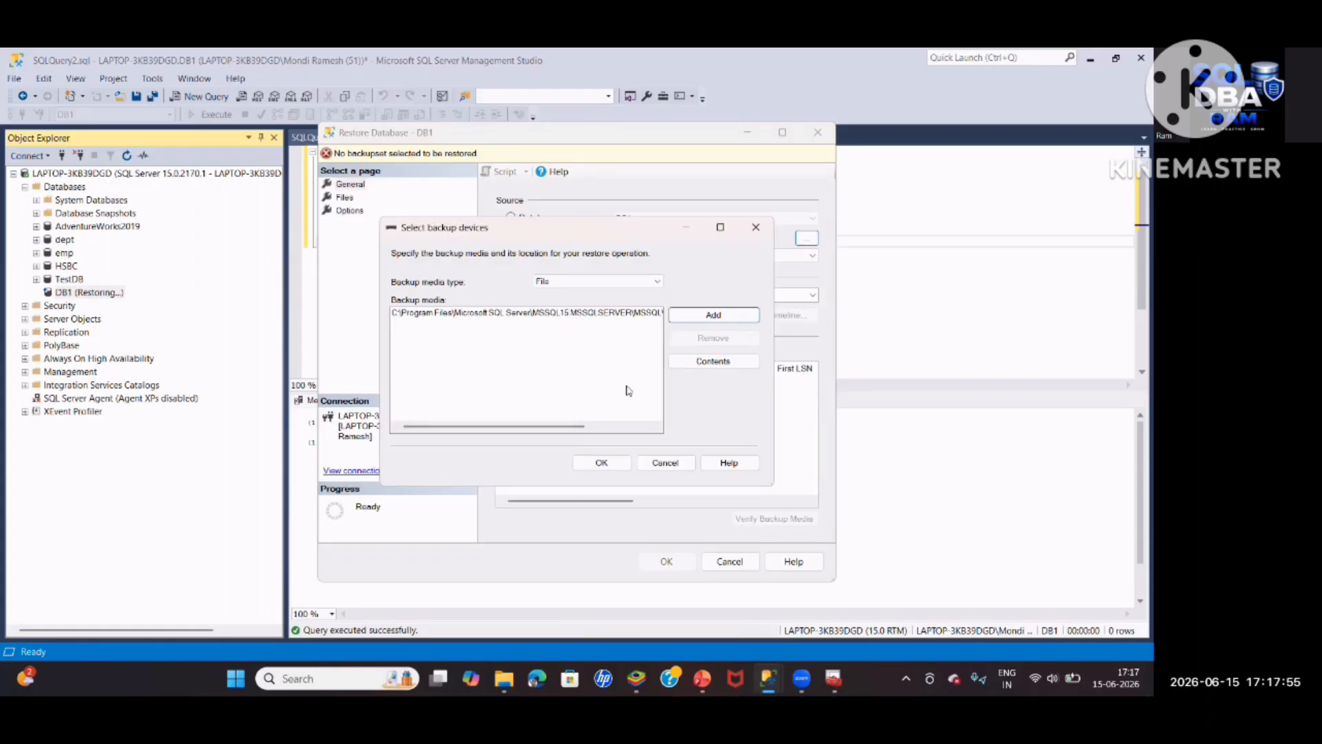
{"action": "left_click", "coordinate": [593, 462]}
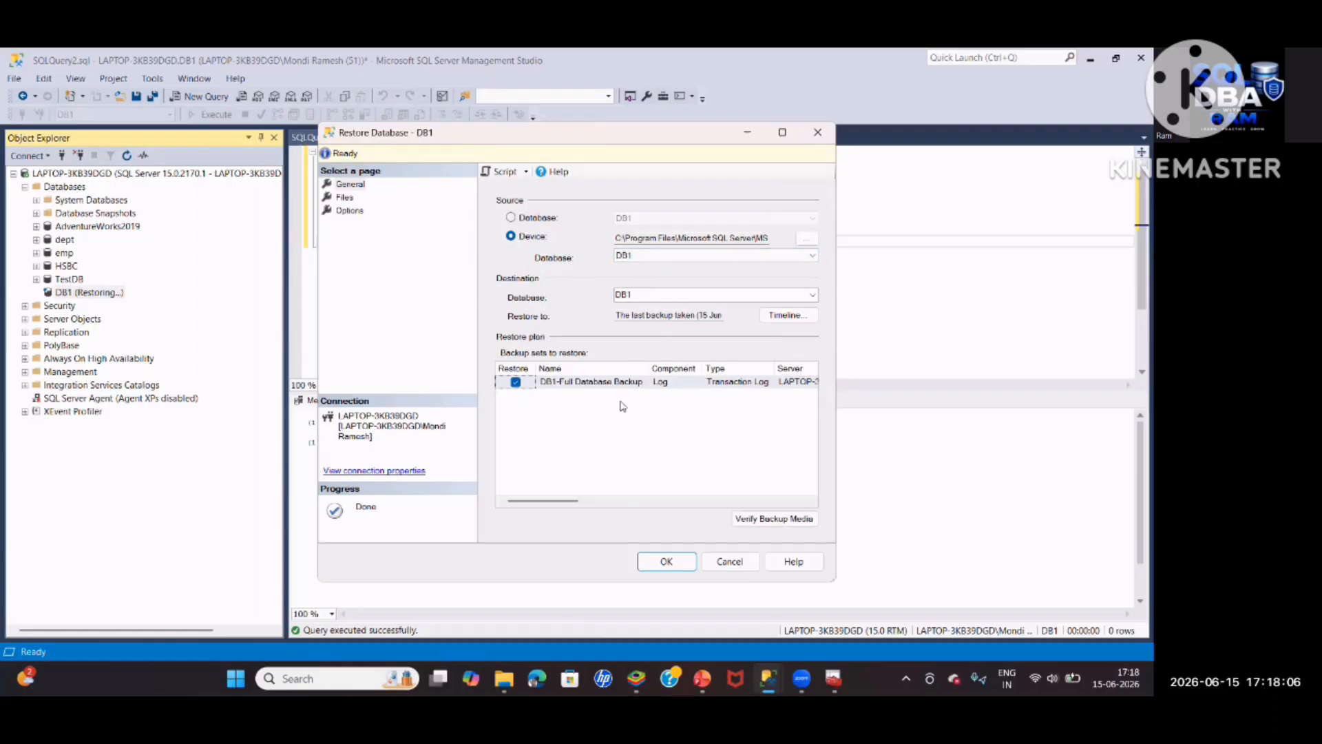
Relocate all DB1 files to a folder, enable WITH REPLACE, and set RESTORE WITH RECOVERY
{"action": "left_click", "coordinate": [345, 198]}
{"action": "left_click", "coordinate": [782, 132]}
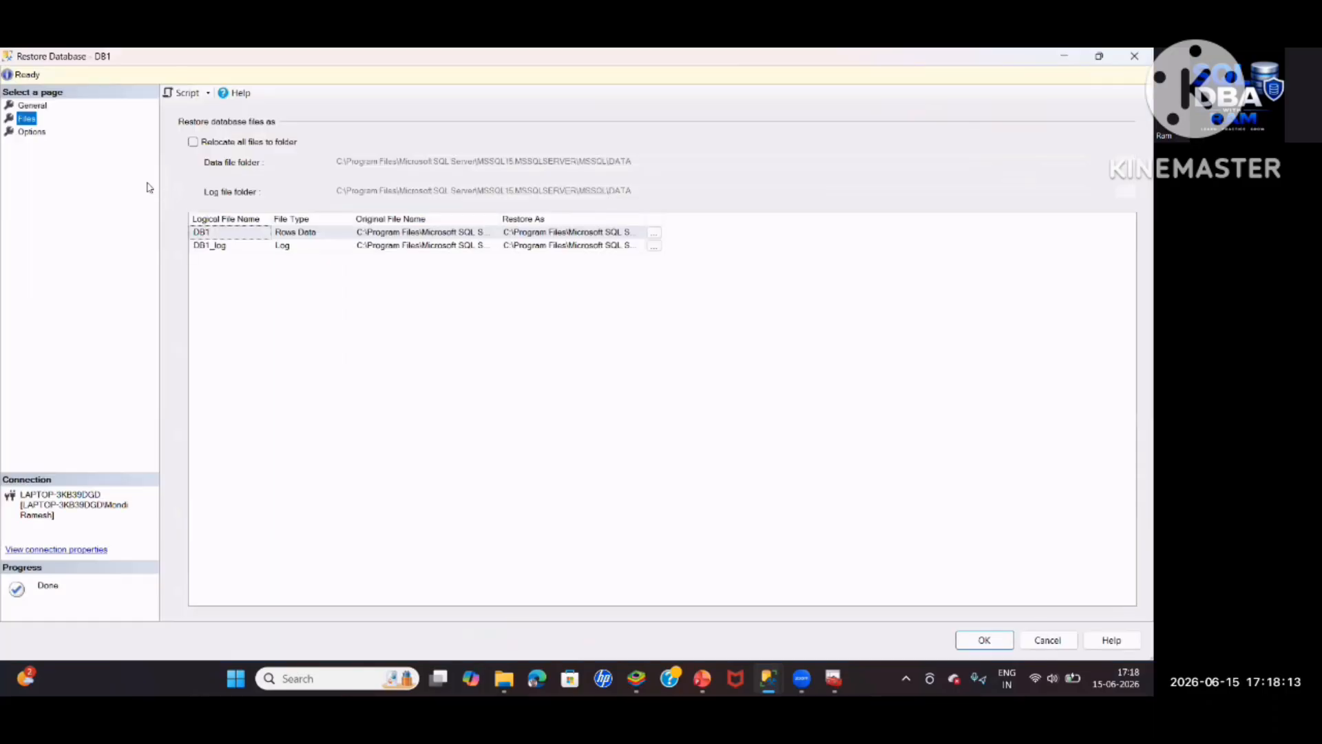
{"action": "left_click", "coordinate": [193, 142]}
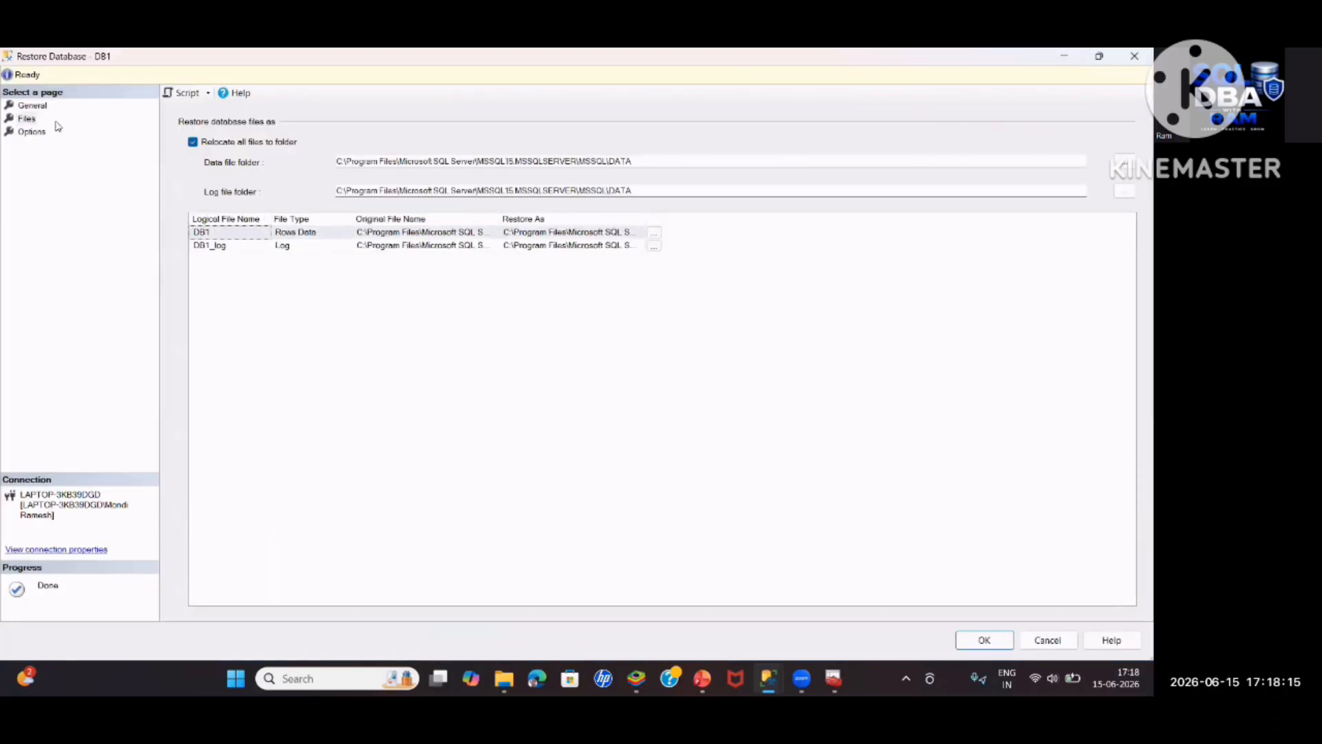
{"action": "left_click", "coordinate": [32, 132]}
{"action": "left_click", "coordinate": [28, 119]}
{"action": "left_click", "coordinate": [68, 131]}
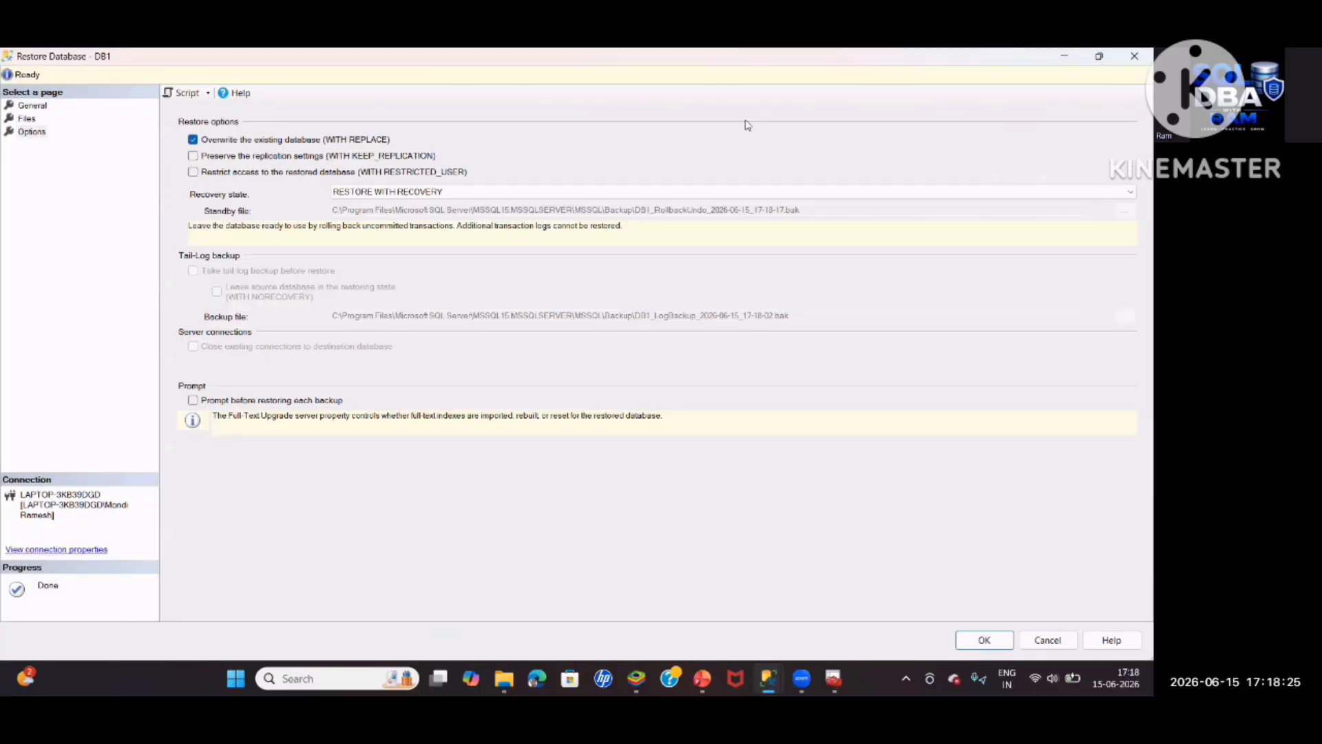
{"action": "left_click", "coordinate": [515, 192]}
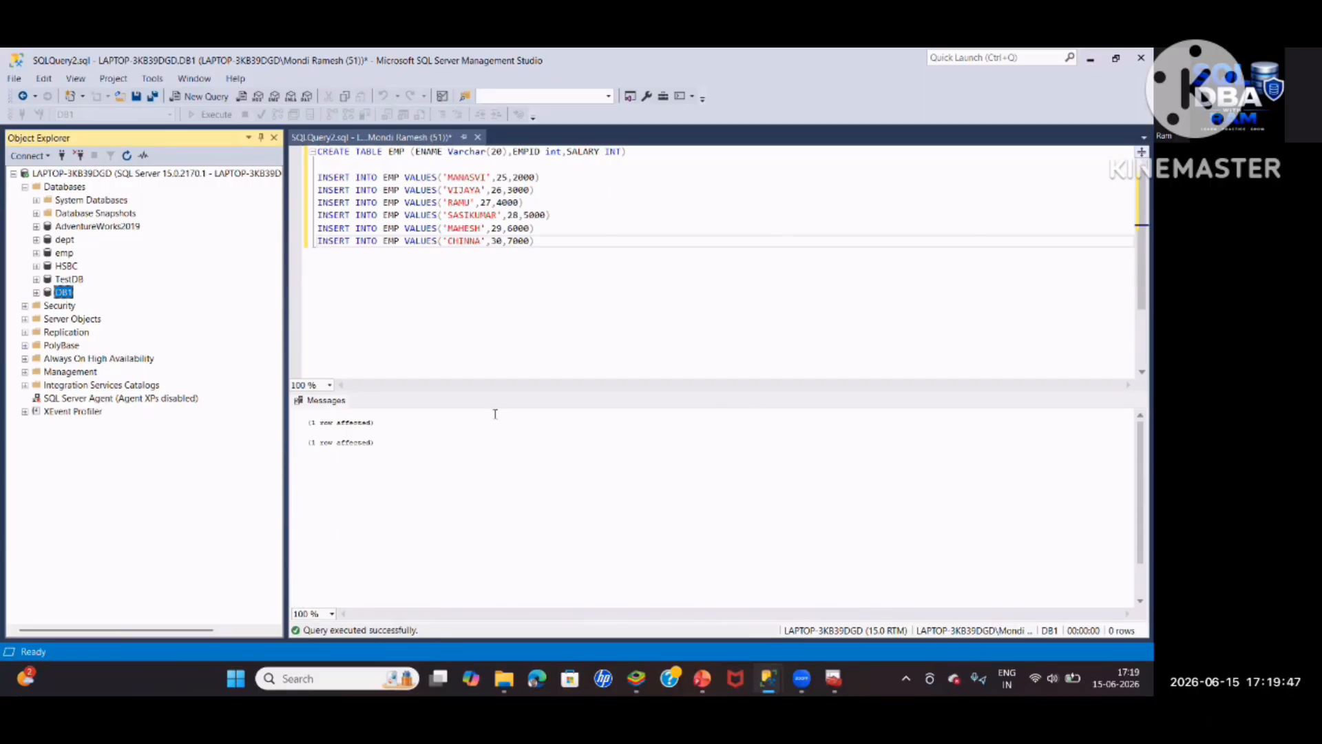
Delete the DB1 database from Object Explorer
{"action": "left_click", "coordinate": [345, 304]}
{"action": "right_click", "coordinate": [64, 292]}
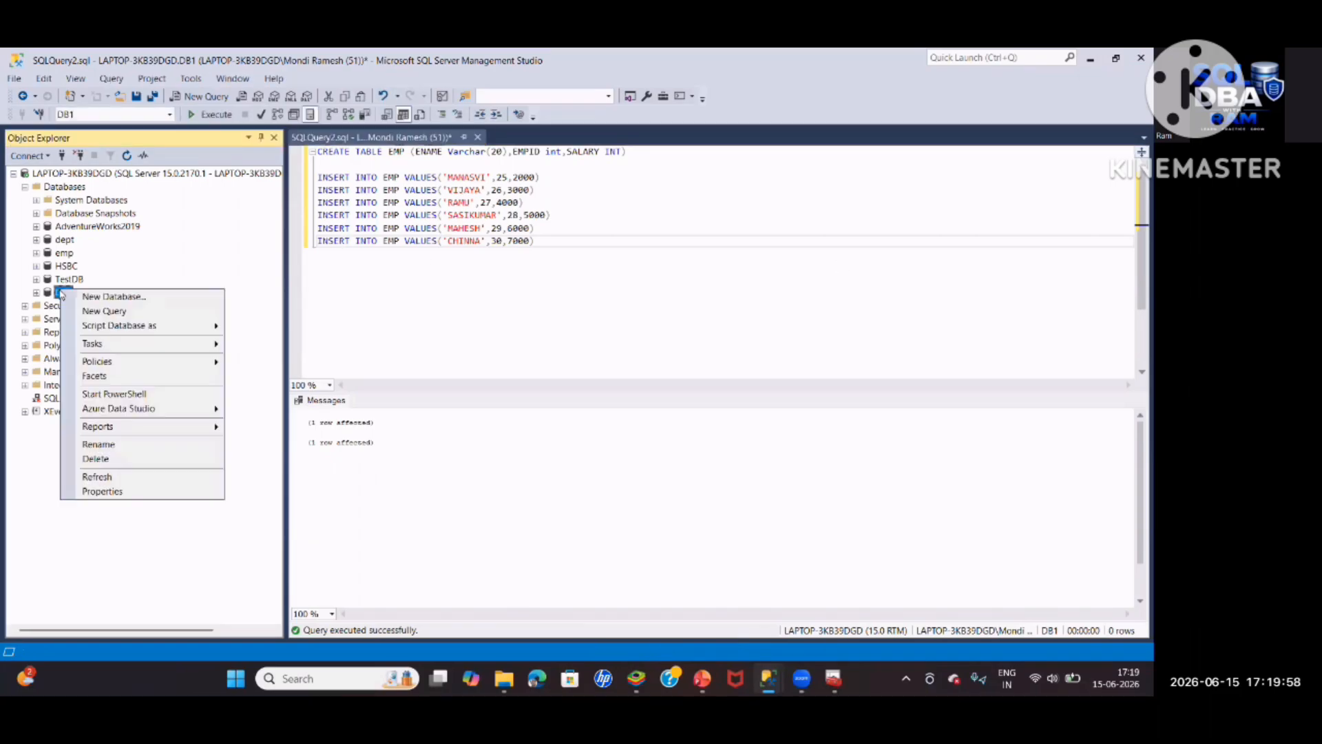
{"action": "left_click", "coordinate": [96, 460]}
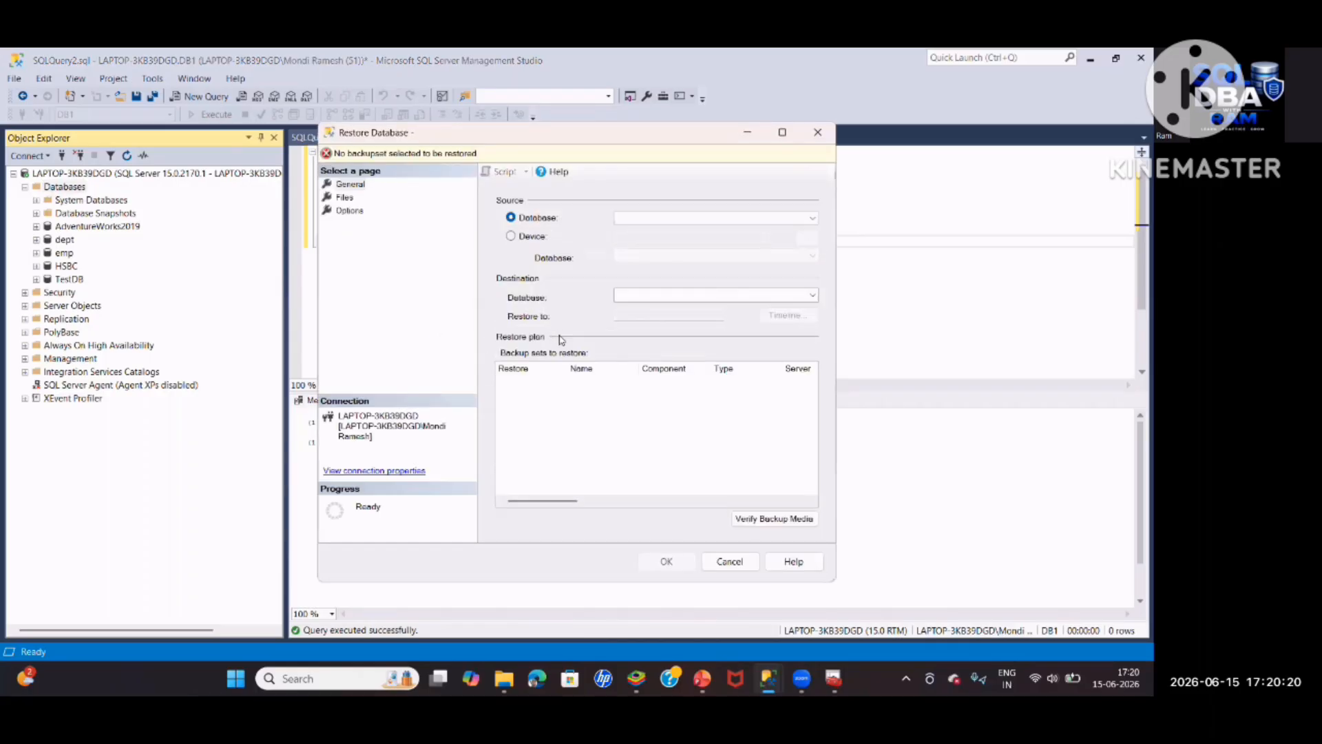
Add DB1_Three_Full.bak, DB1_Four_Diff.bak and DB1_Six_Tlog.trn as backup devices for the restore
{"action": "left_click", "coordinate": [511, 235]}
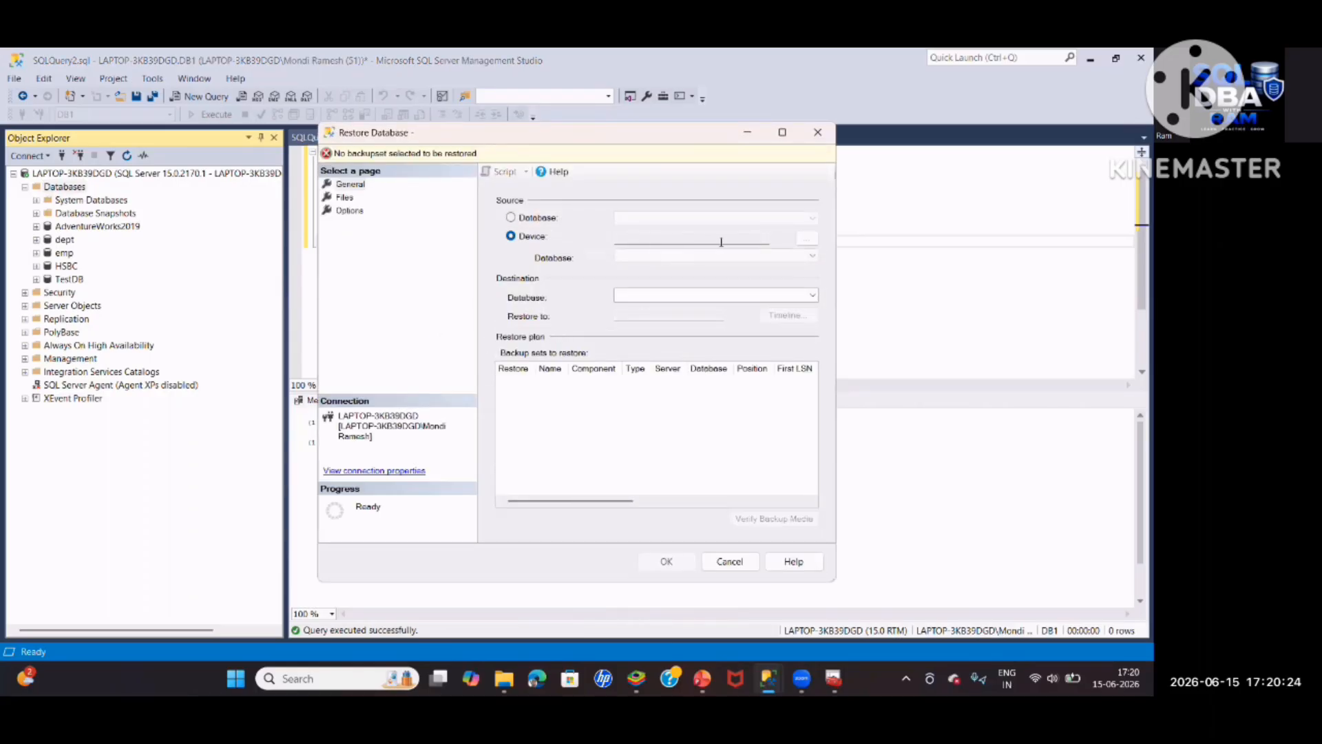
{"action": "left_click", "coordinate": [807, 238]}
{"action": "left_click", "coordinate": [686, 314]}
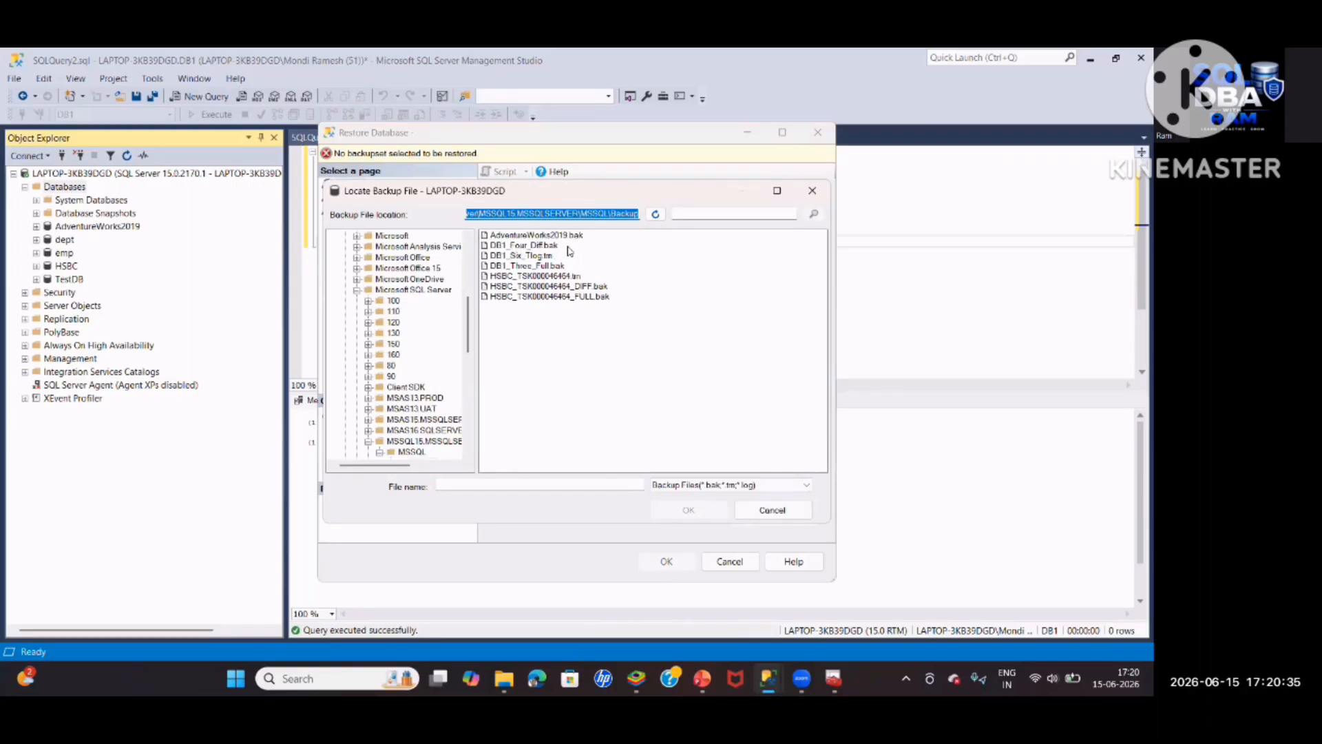
{"action": "left_click", "coordinate": [500, 247]}
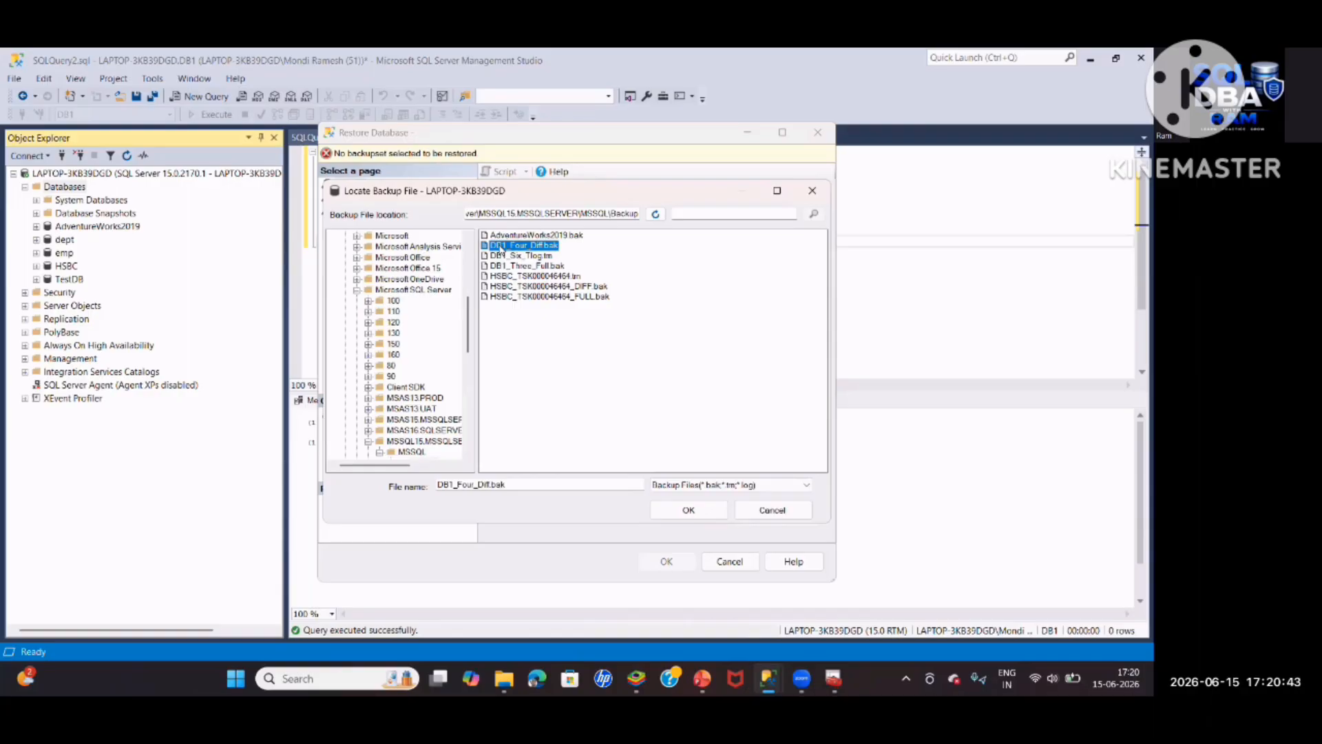
{"action": "key", "text": "shift+Down"}
{"action": "key", "text": "shift+Down"}
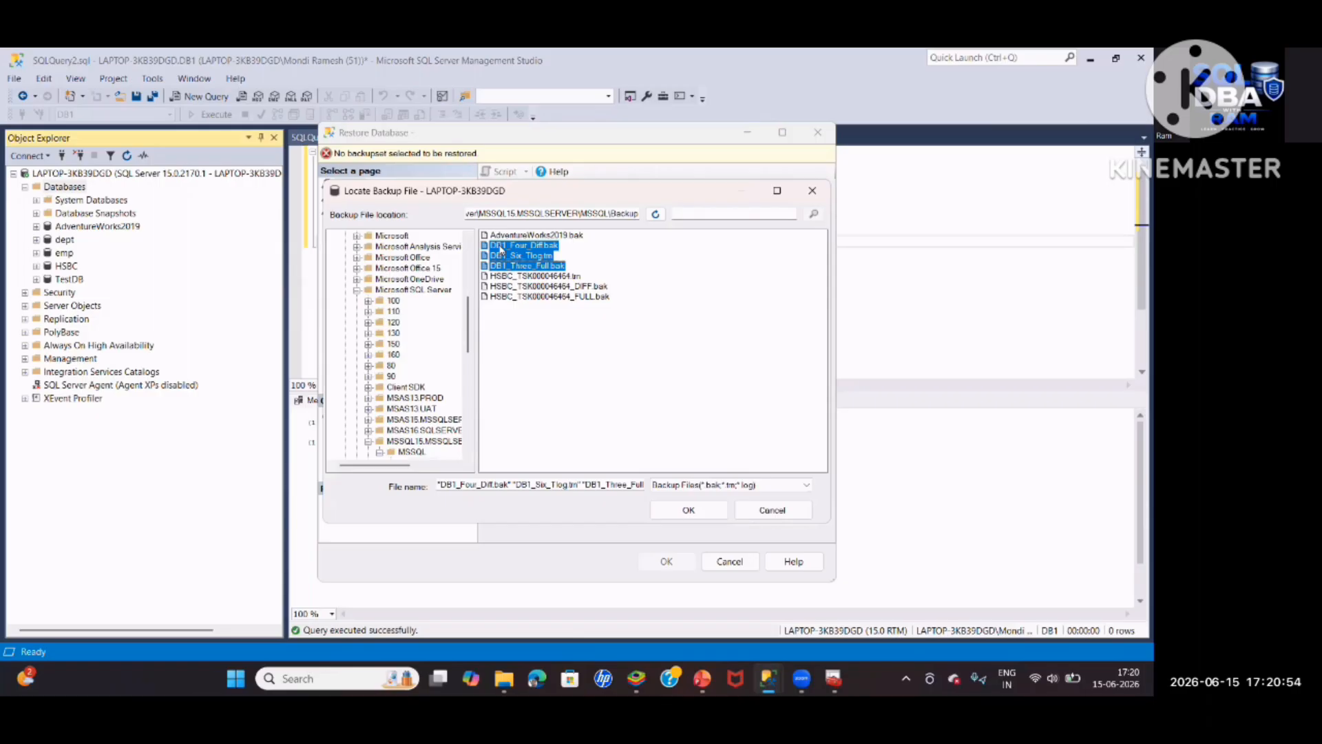
{"action": "left_click", "coordinate": [501, 246]}
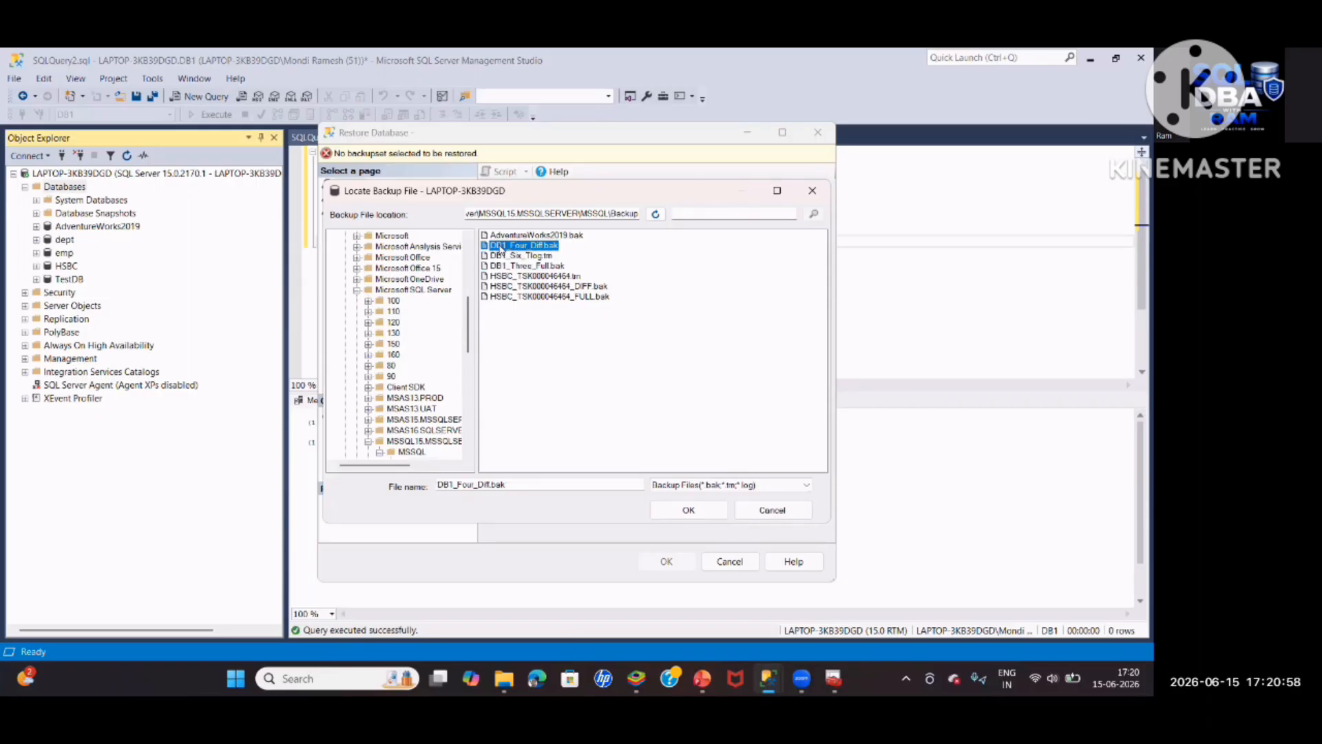
{"action": "left_click", "coordinate": [527, 266], "text": "shift"}
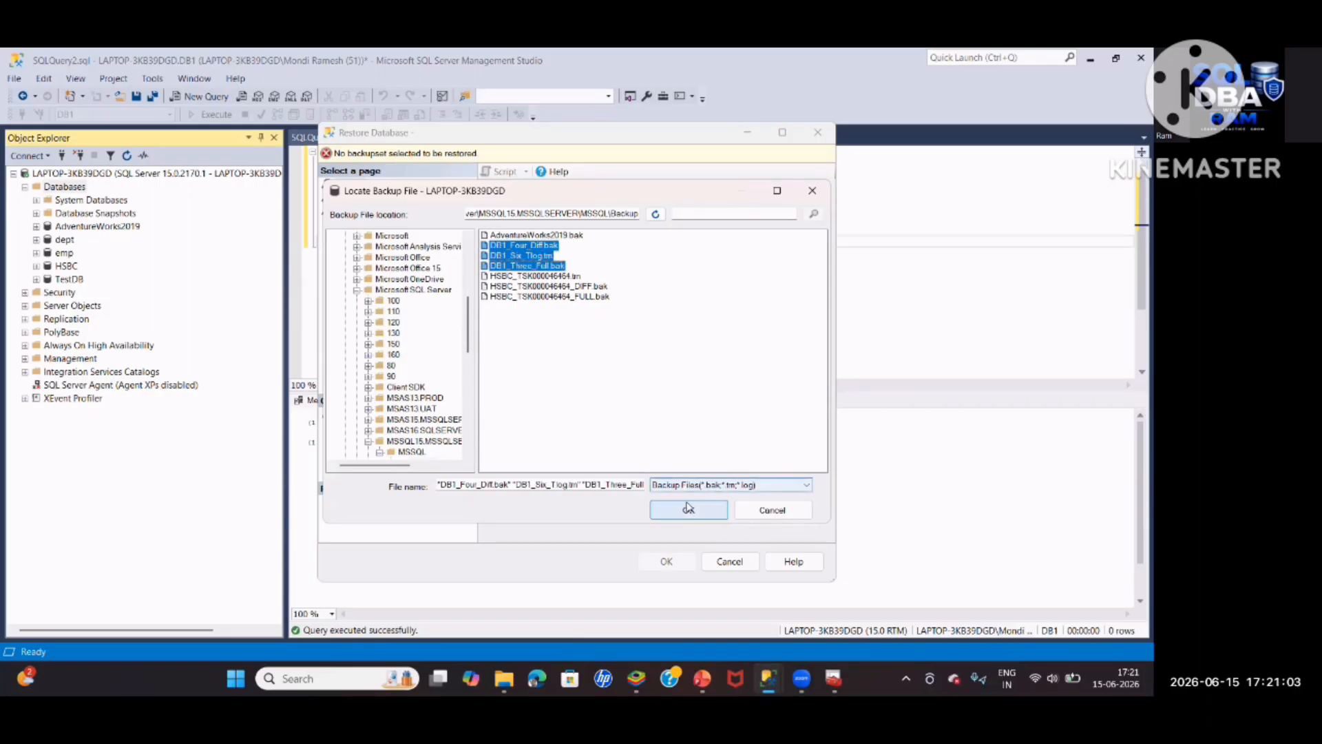
{"action": "left_click", "coordinate": [688, 510]}
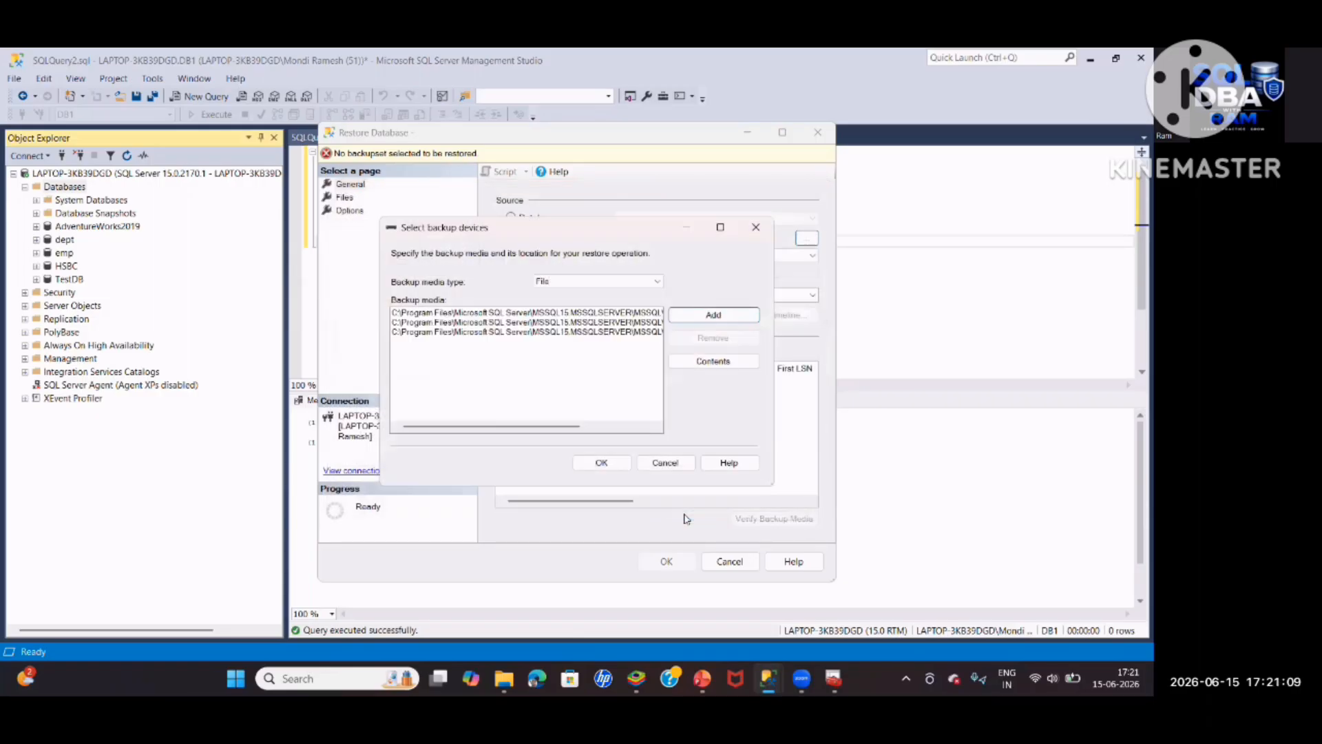
Accept the three DB1 backup files, review Options and Files, and run the restore to success
{"action": "left_click_drag", "start_coordinate": [556, 434], "coordinate": [632, 424]}
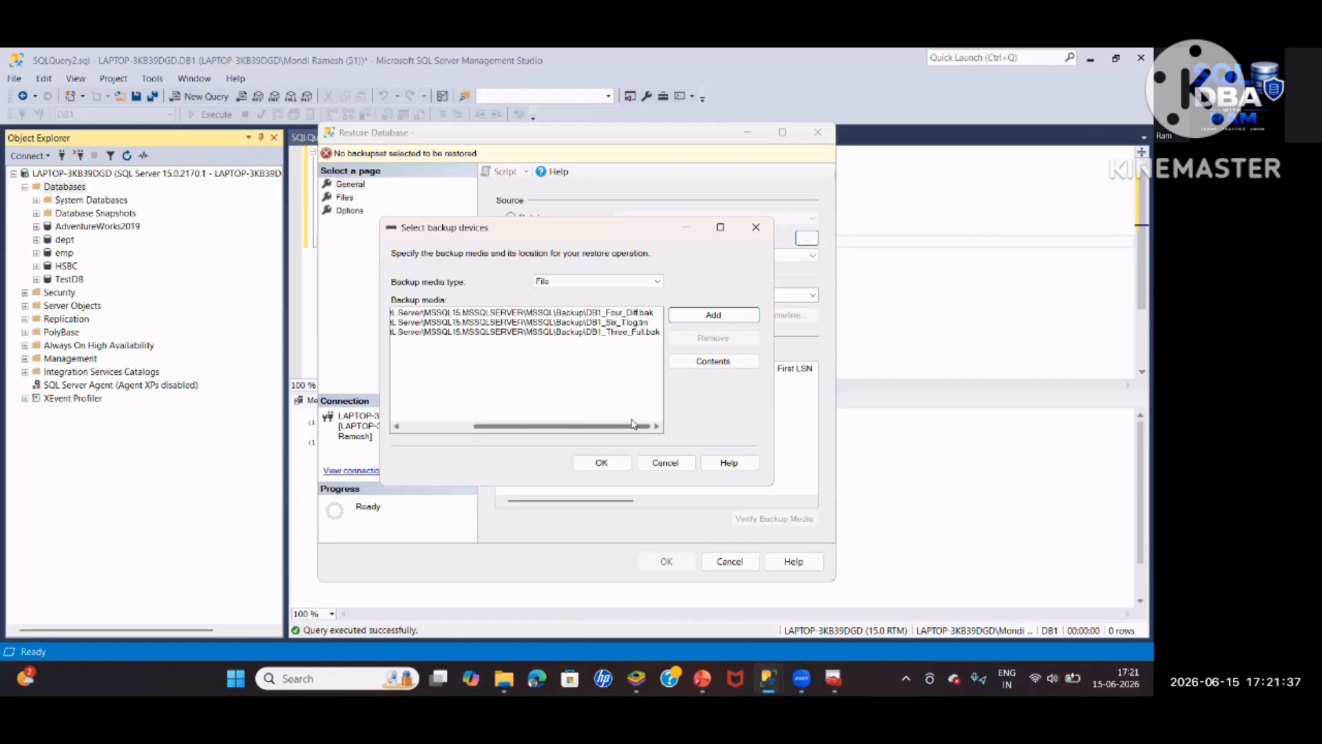
{"action": "left_click", "coordinate": [599, 462]}
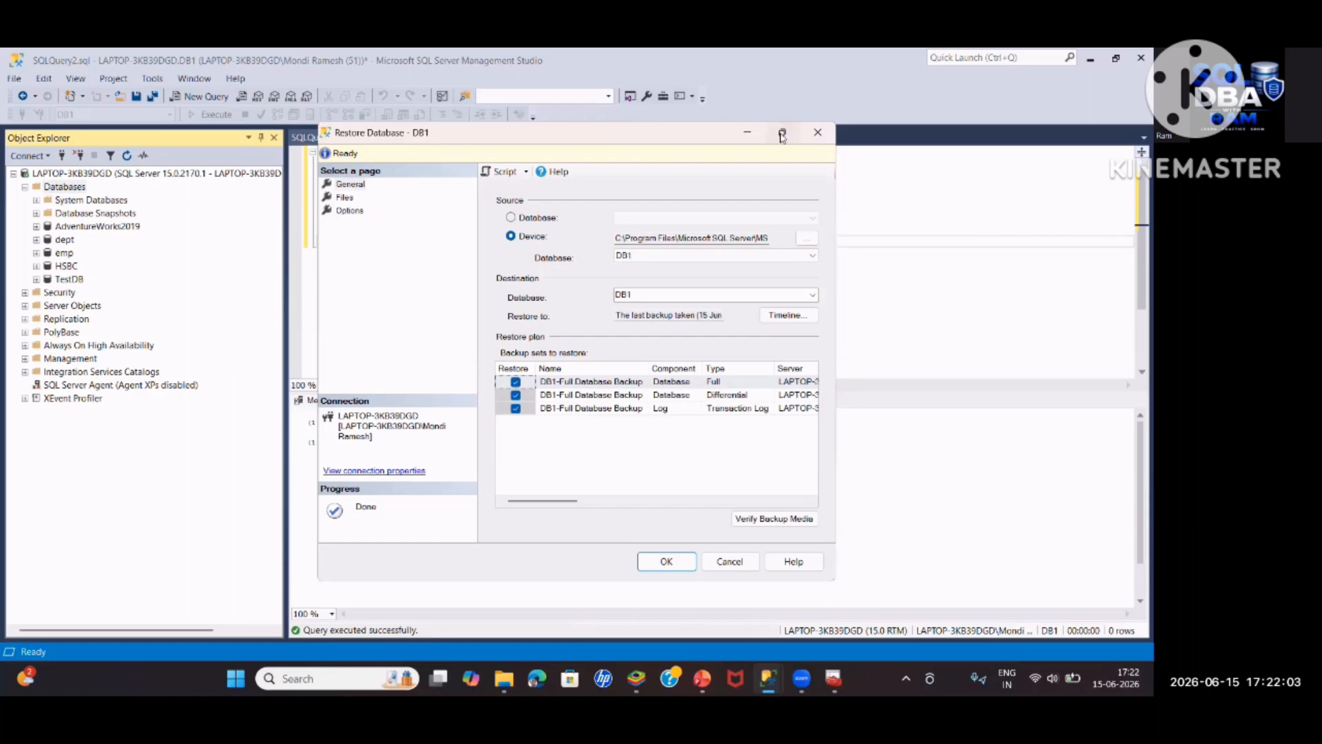
{"action": "left_click", "coordinate": [783, 133]}
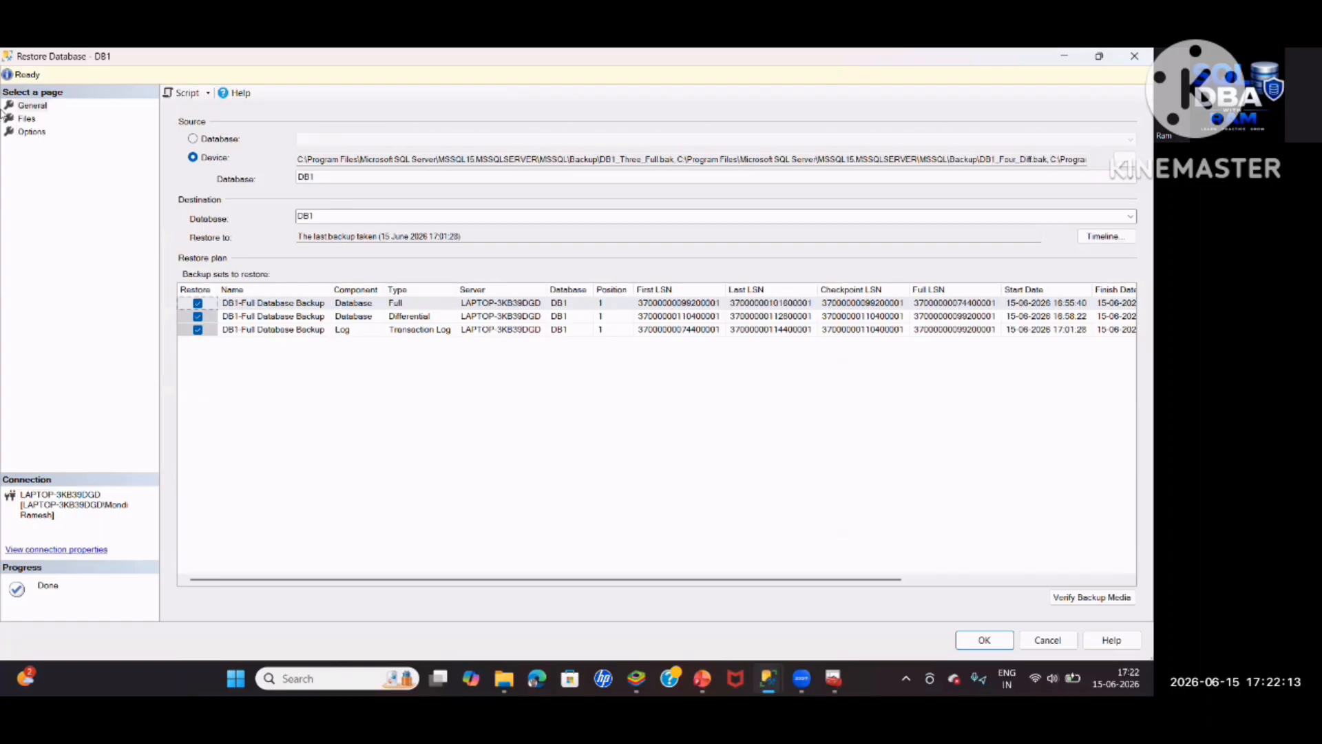
{"action": "left_click", "coordinate": [31, 132]}
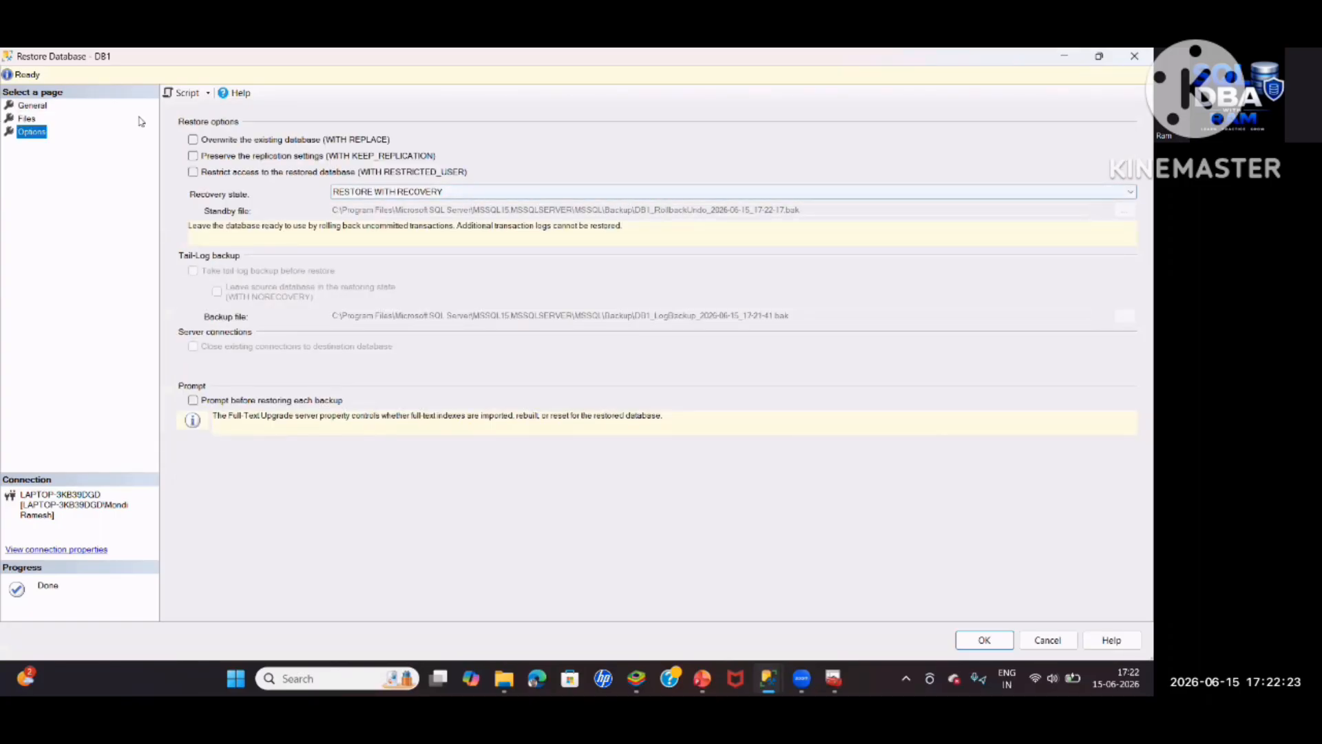
{"action": "left_click", "coordinate": [36, 118]}
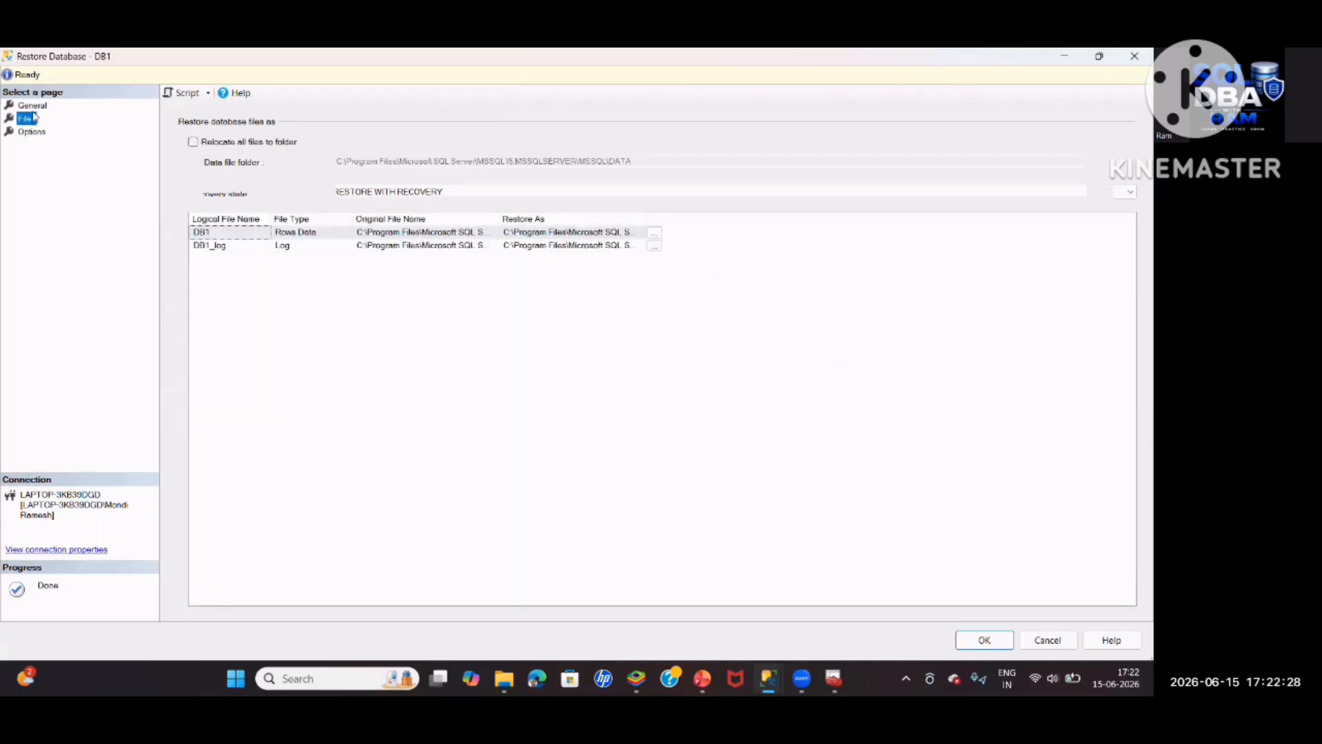
{"action": "left_click", "coordinate": [984, 640]}
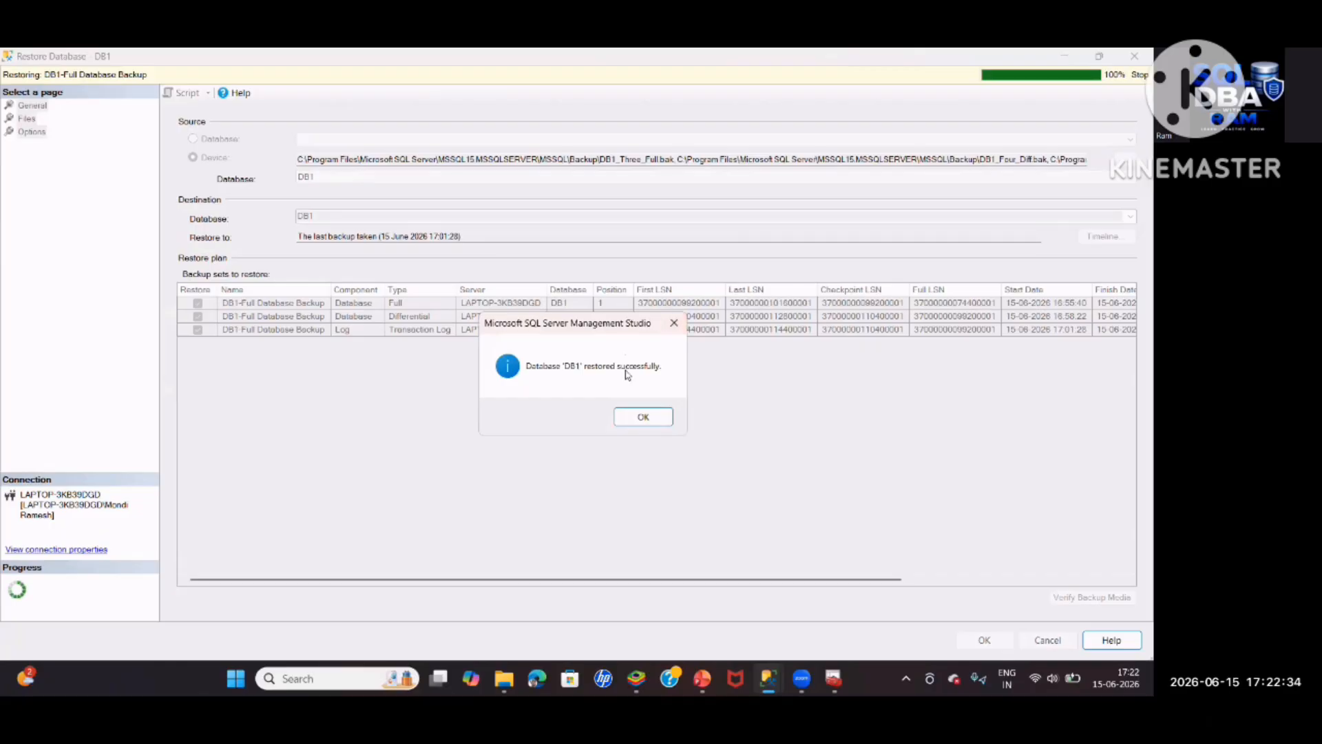
{"action": "left_click", "coordinate": [640, 418]}
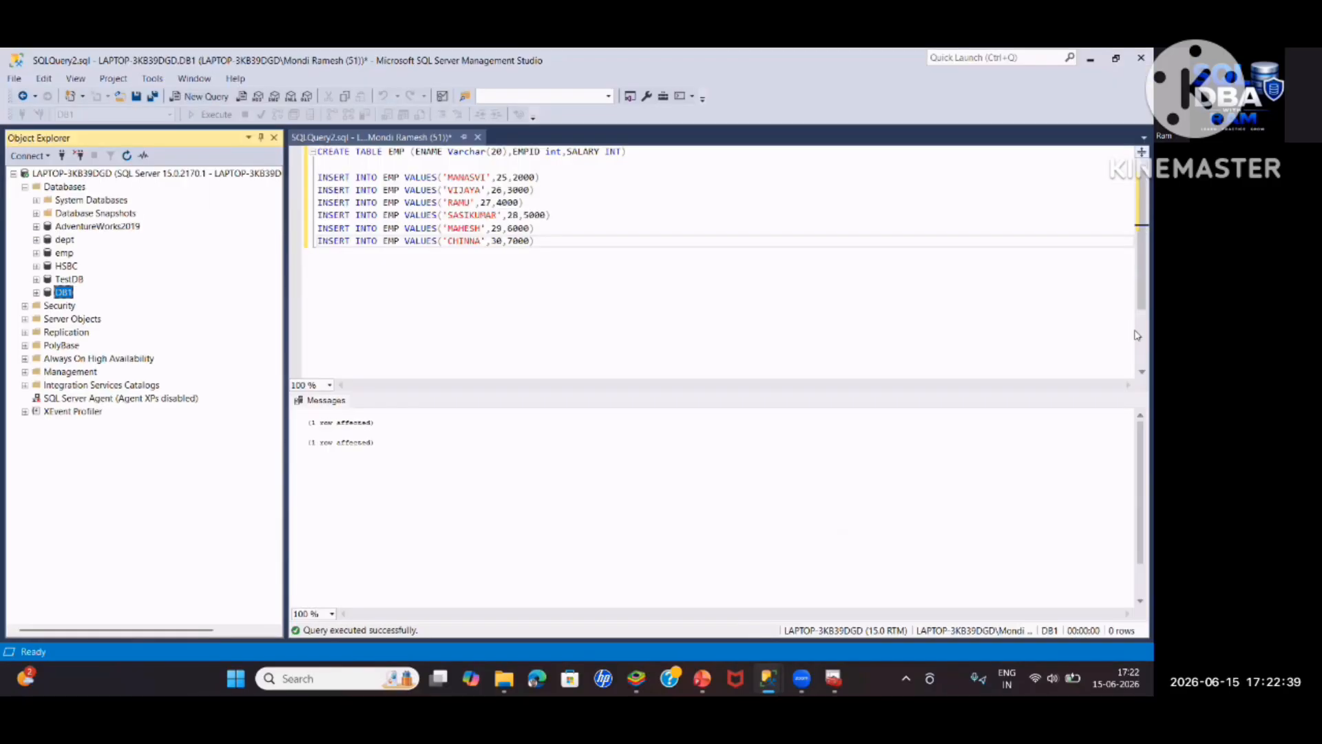